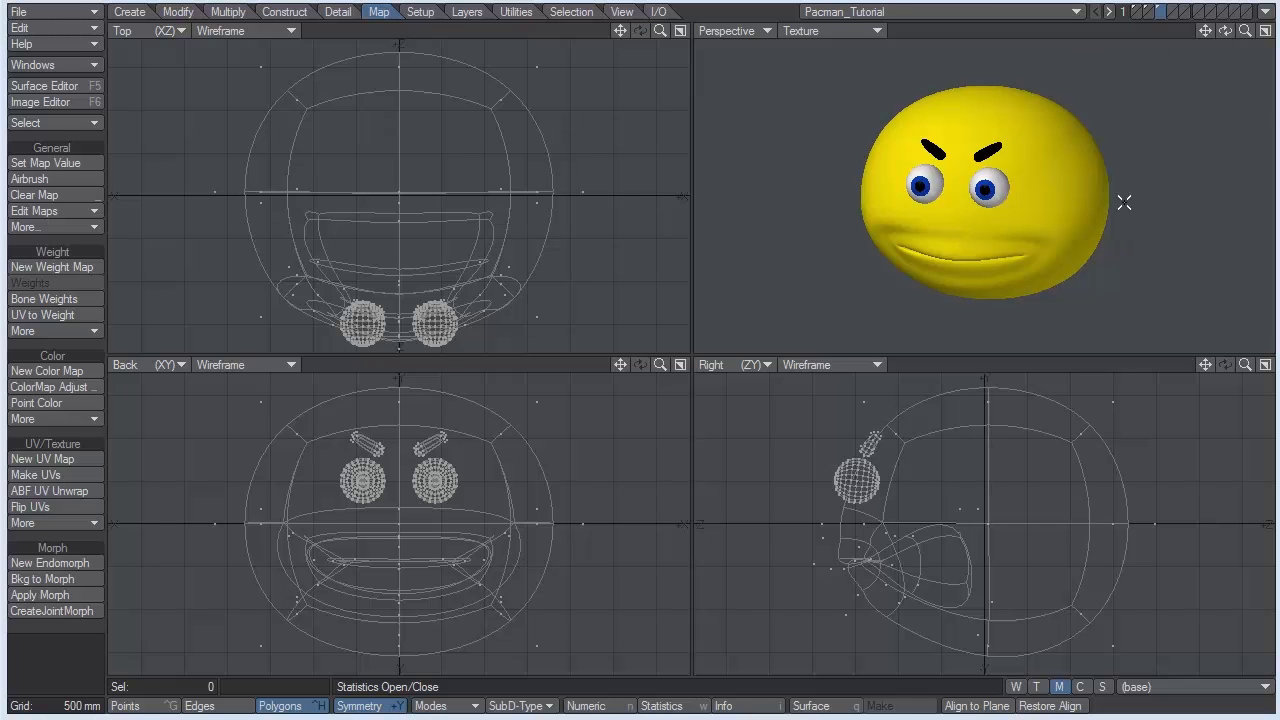
# Step: Review the sphere, maze and Pac-Man head layers, finishing on the head fitted in all views
pyautogui.click(1150, 12)
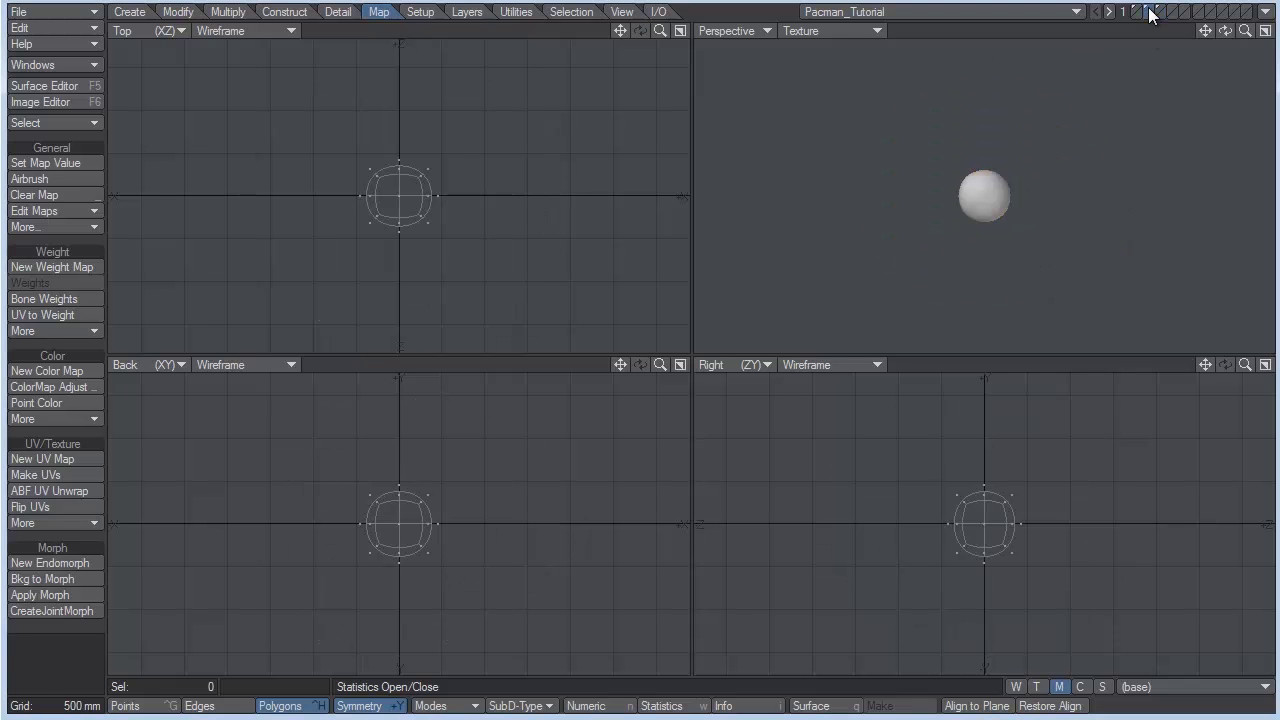
pyautogui.click(1137, 11)
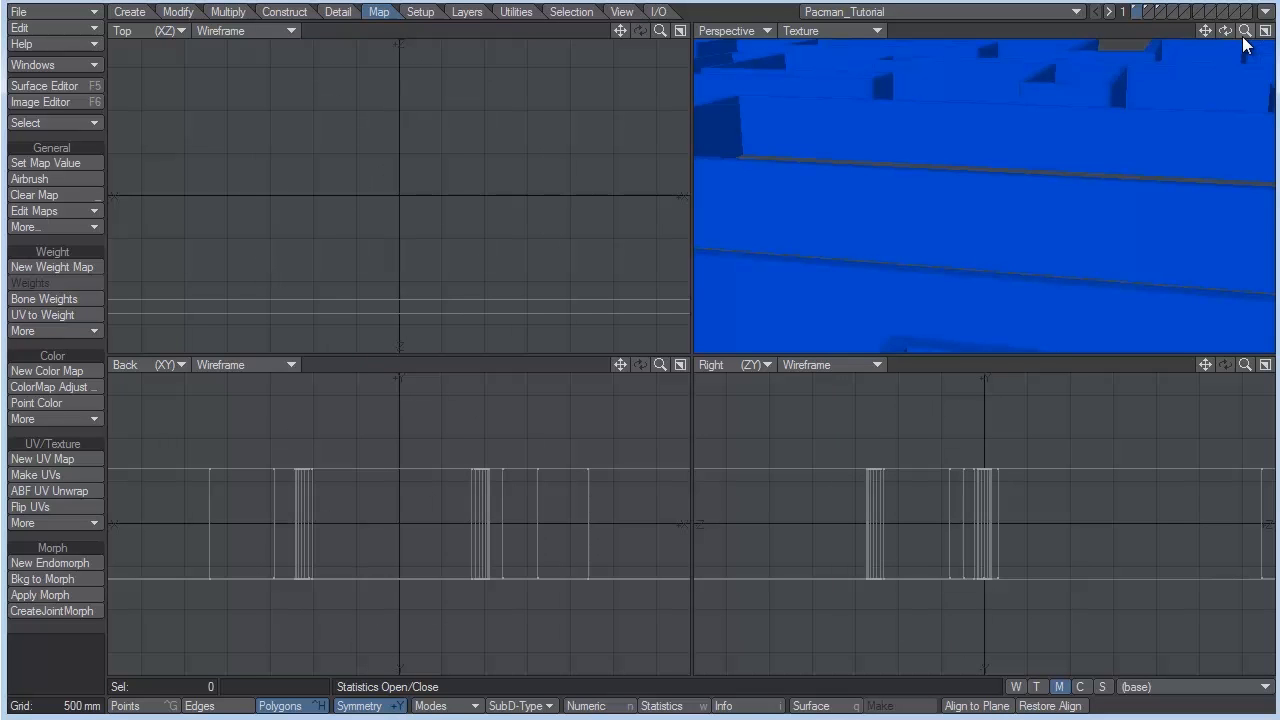
pyautogui.press('a')
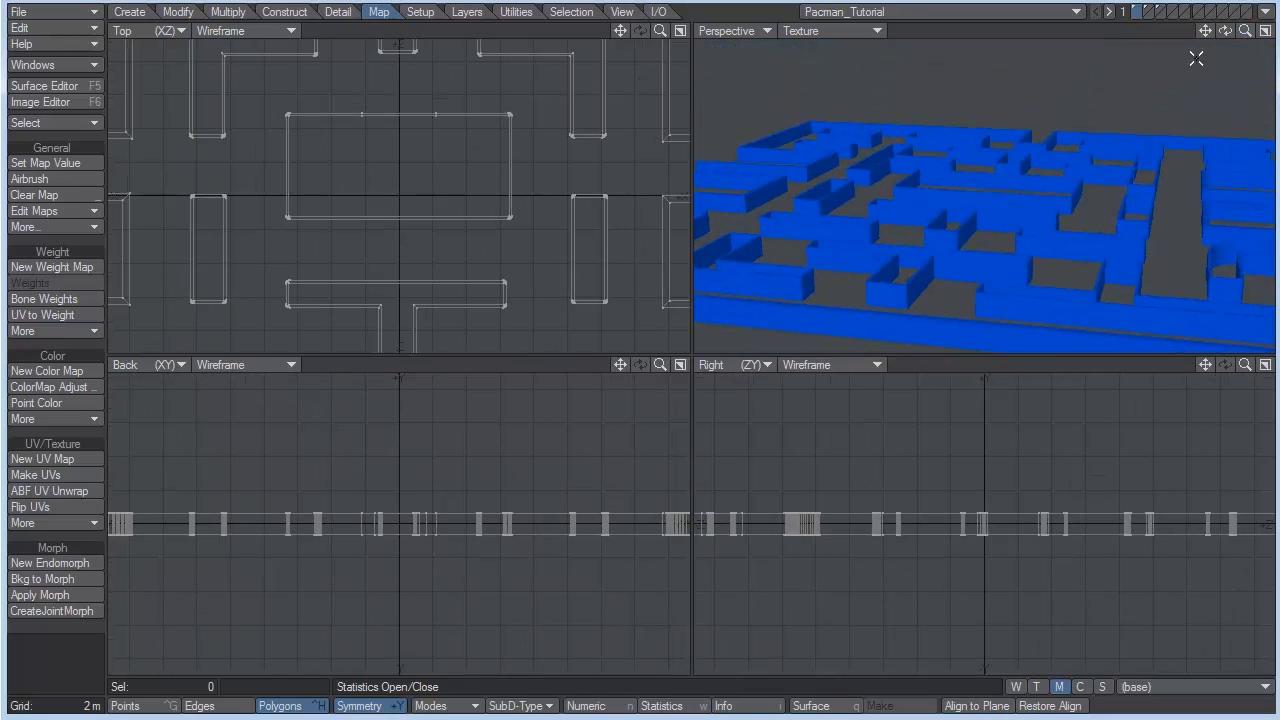
pyautogui.moveTo(1224, 33); pyautogui.dragTo(1242, 130)
pyautogui.click(1157, 11)
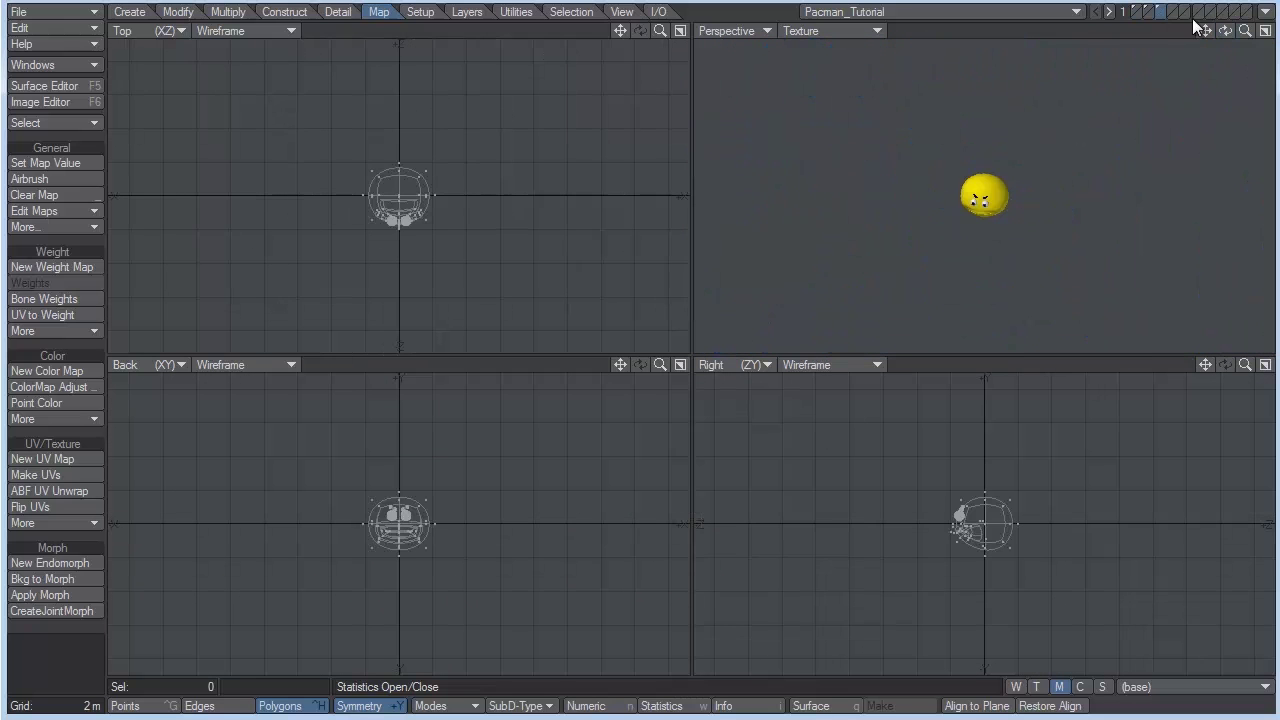
pyautogui.press('a')
pyautogui.moveTo(1243, 34); pyautogui.dragTo(1219, 8)
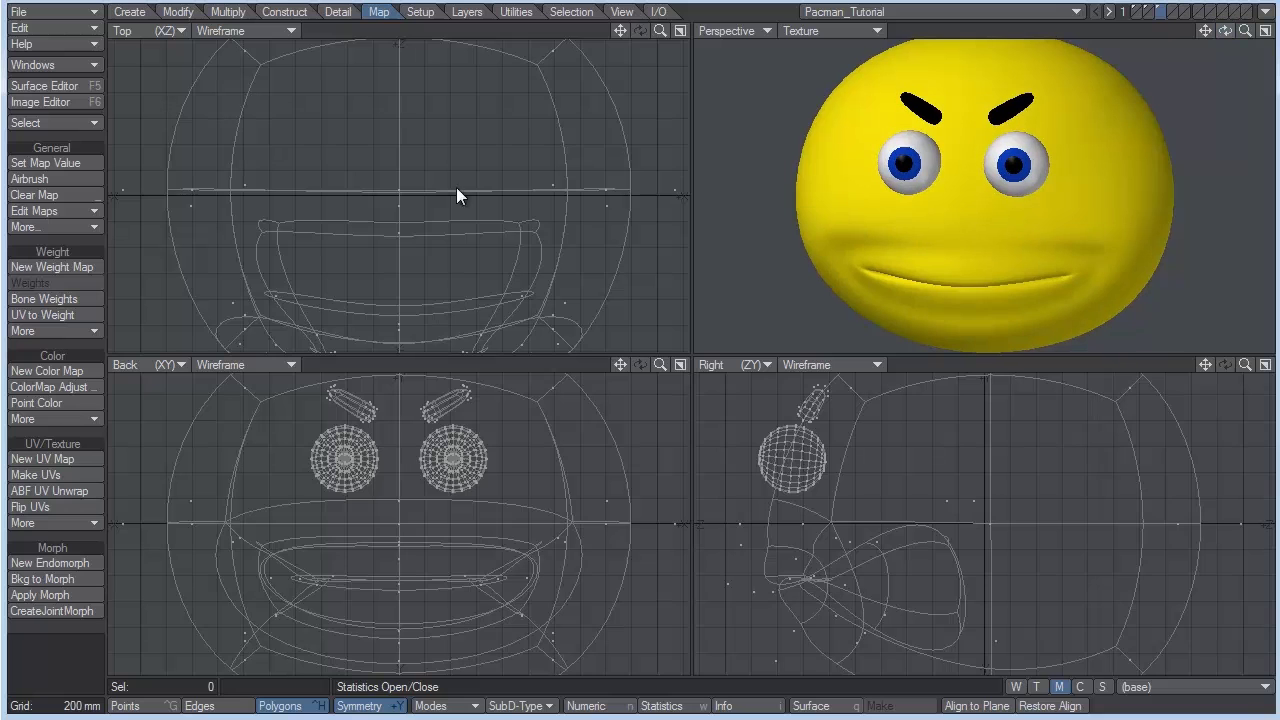
# Step: Turn off Symmetry and create a relative endomorph named Mouth.Open for the head
pyautogui.click(391, 706)
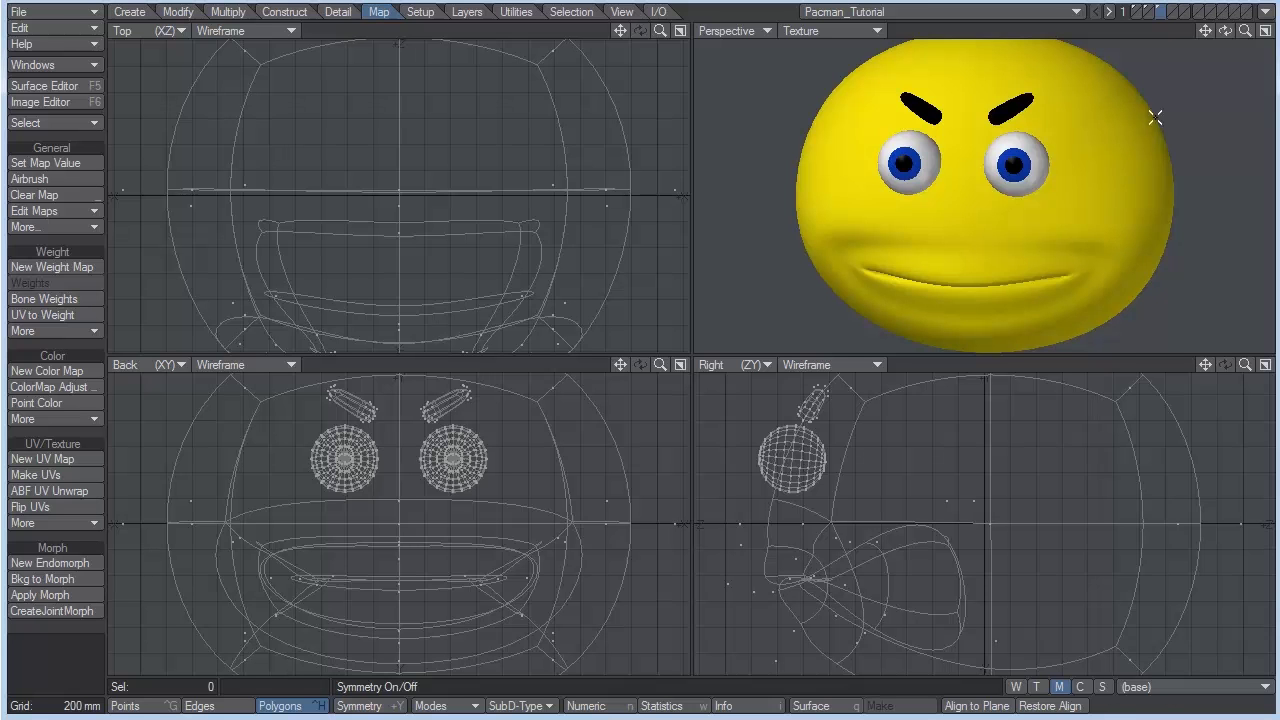
pyautogui.moveTo(1225, 34)
pyautogui.mouseDown()
pyautogui.moveTo(1185, 36)
pyautogui.moveTo(1214, 35)
pyautogui.mouseUp()
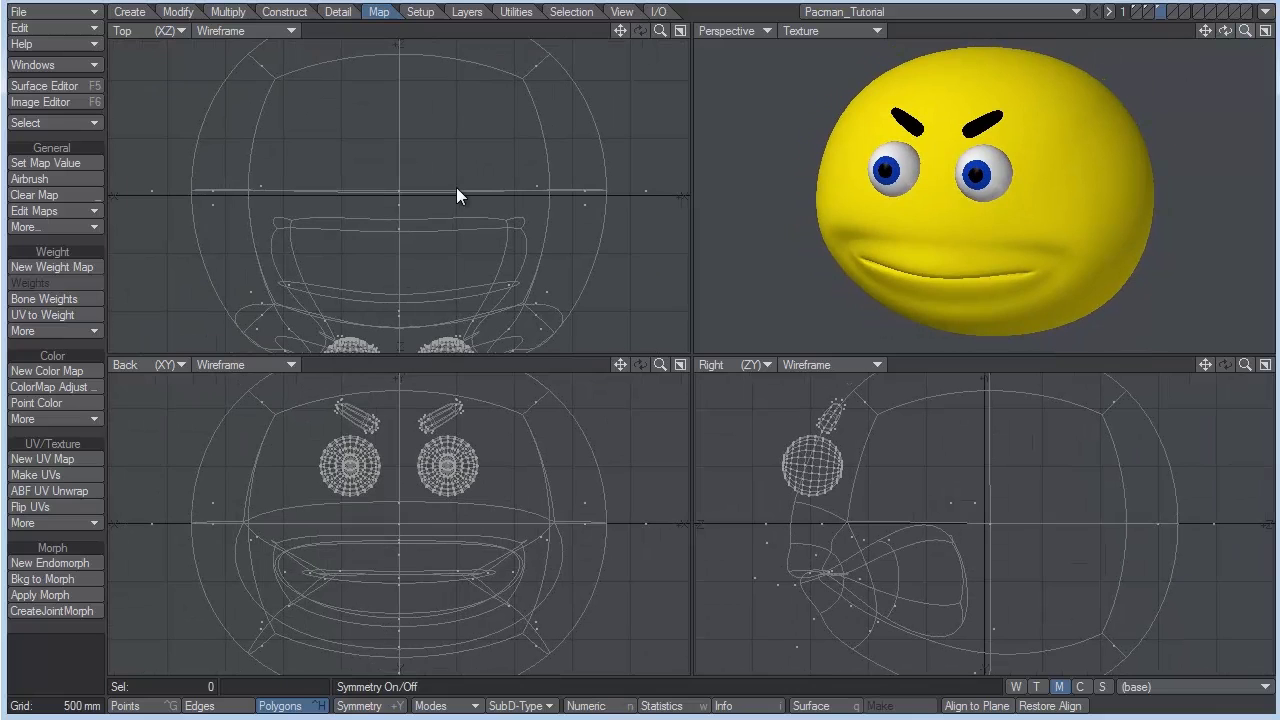
pyautogui.click(1160, 687)
pyautogui.click(1166, 706)
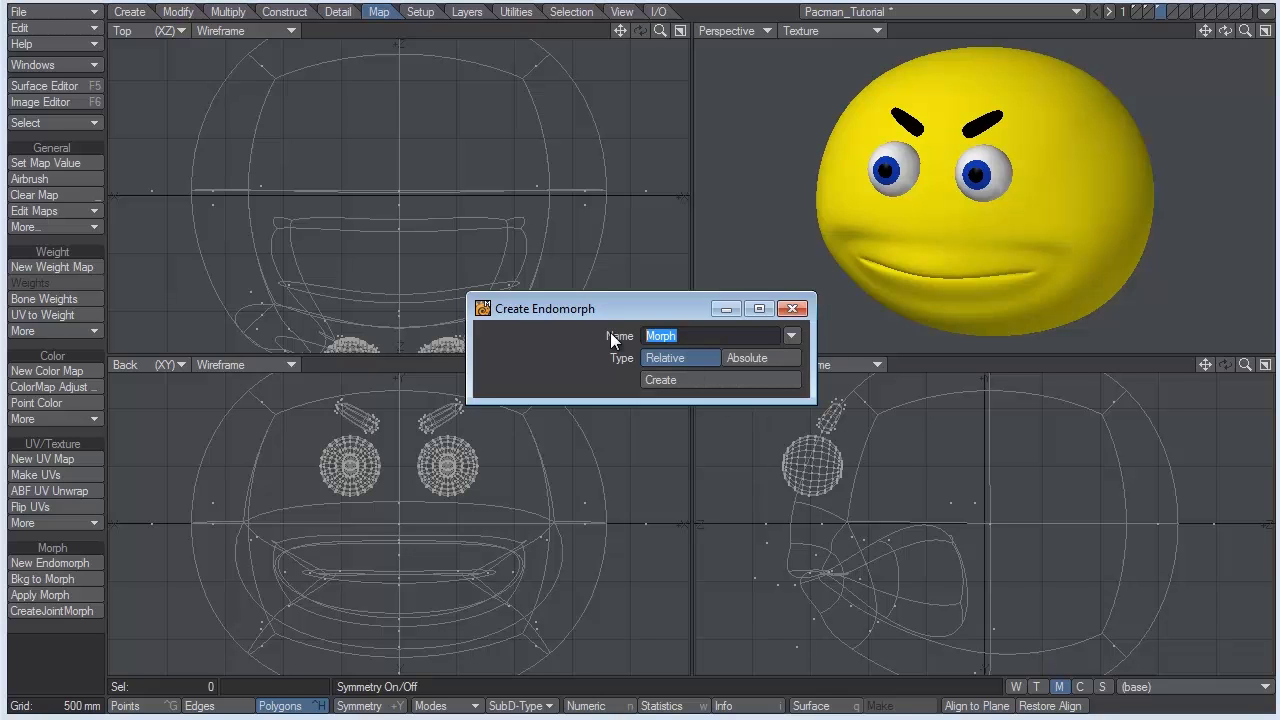
pyautogui.write('Mouth.Open')
pyautogui.click(694, 381)
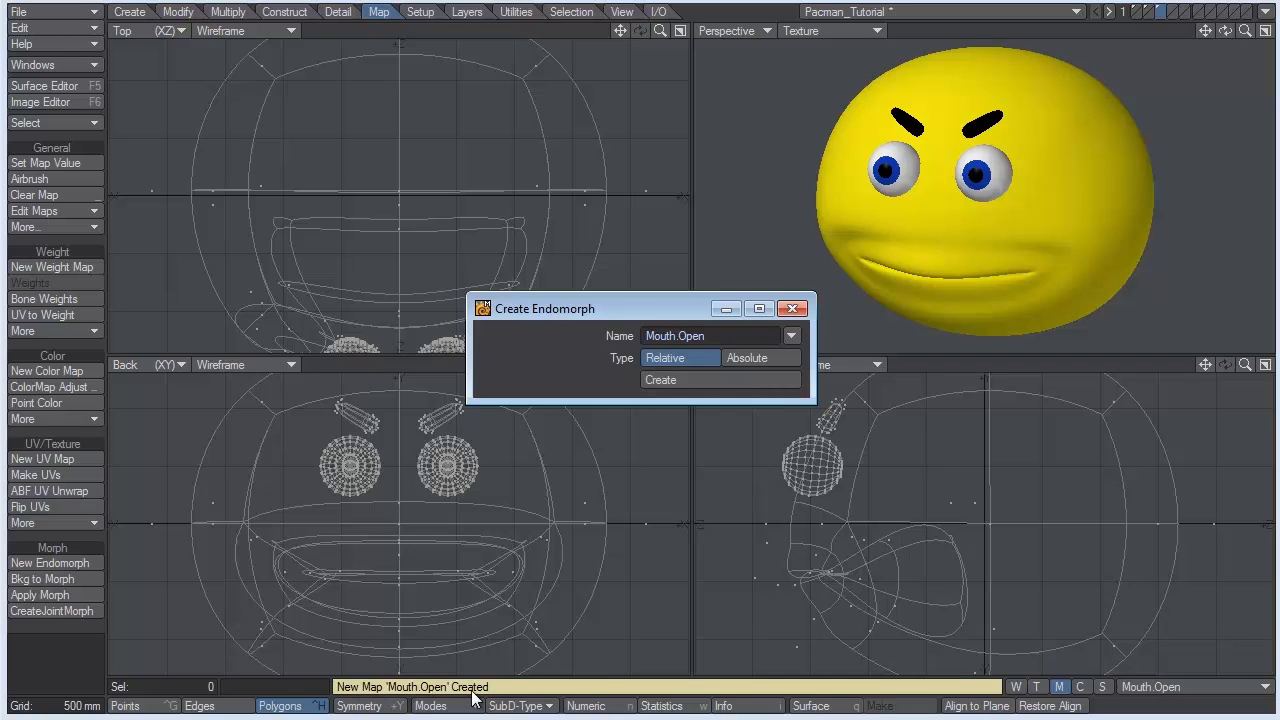
pyautogui.click(791, 309)
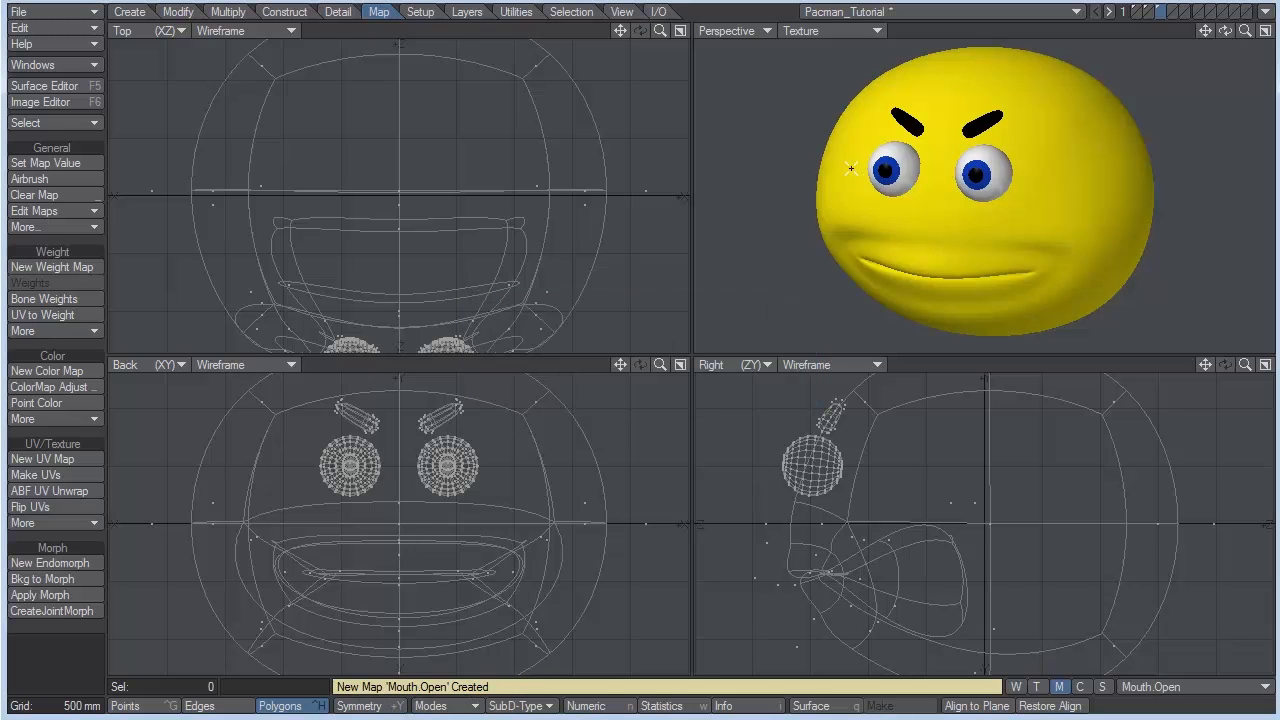
# Step: With the Mouth.Open morph active, select the four lower-lip polygons and move them down in the side view to part the lips
pyautogui.click(1144, 689)
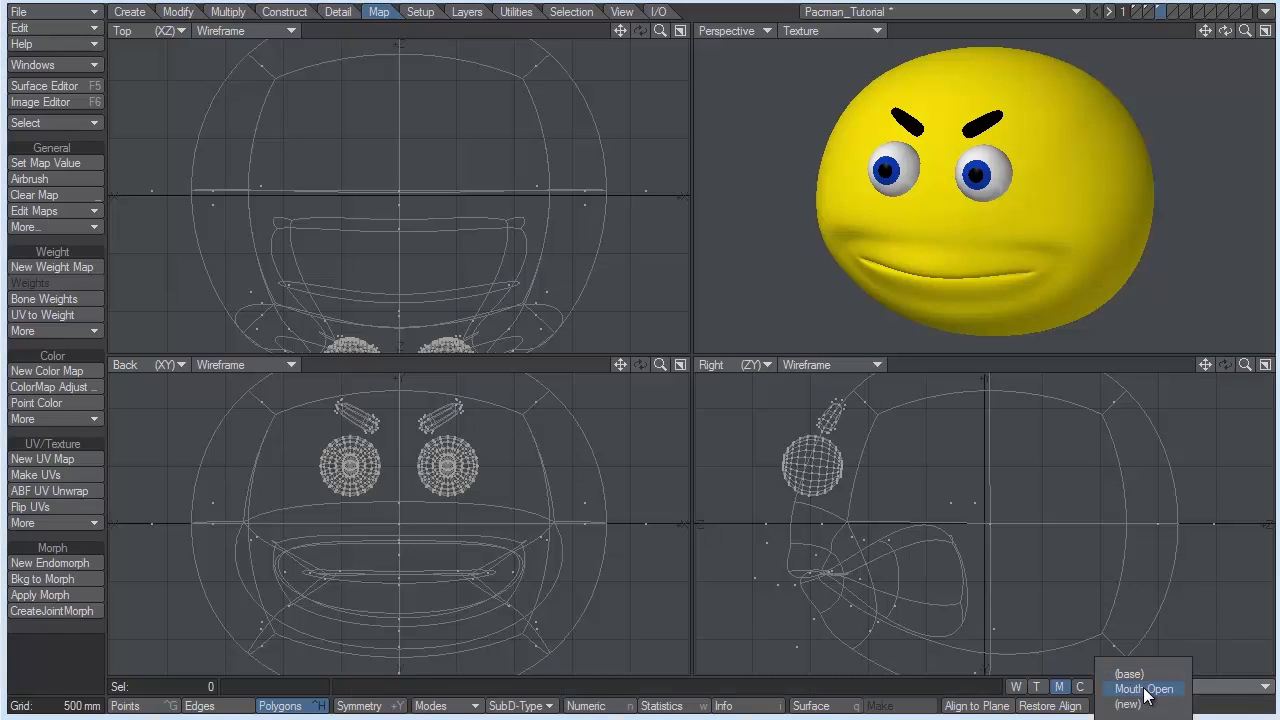
pyautogui.click(1144, 689)
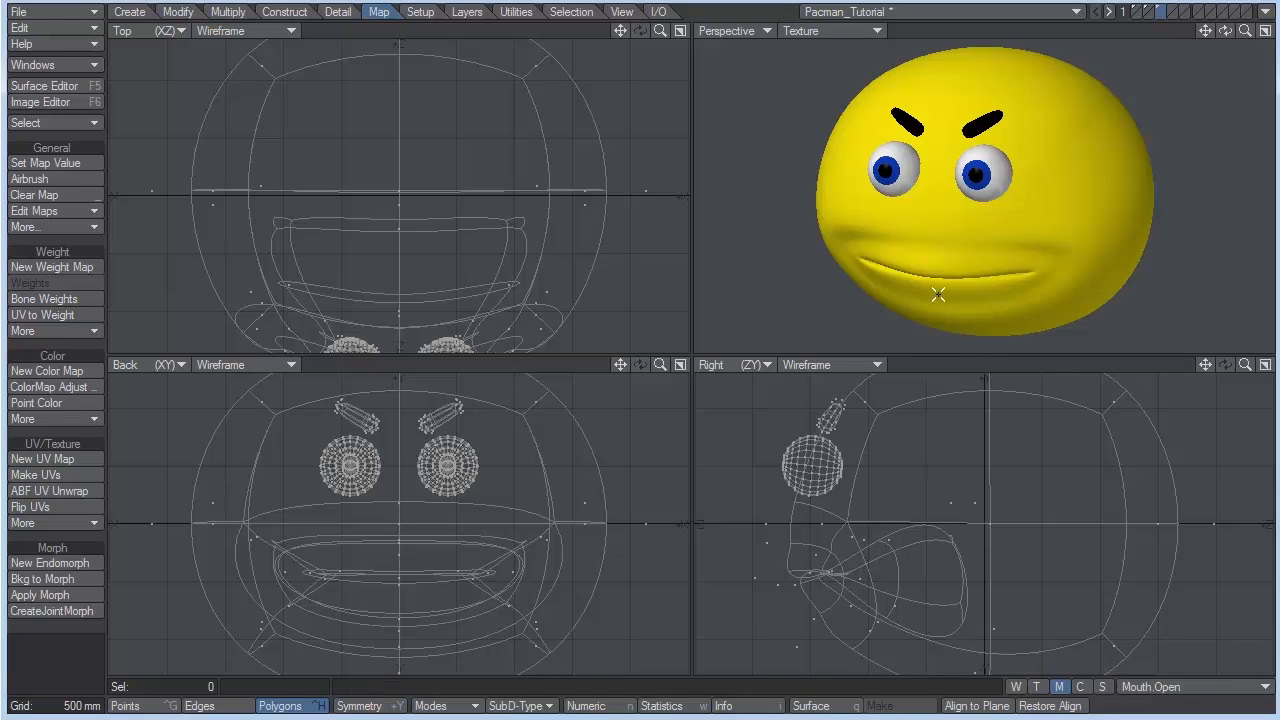
pyautogui.moveTo(976, 284); pyautogui.dragTo(913, 276)
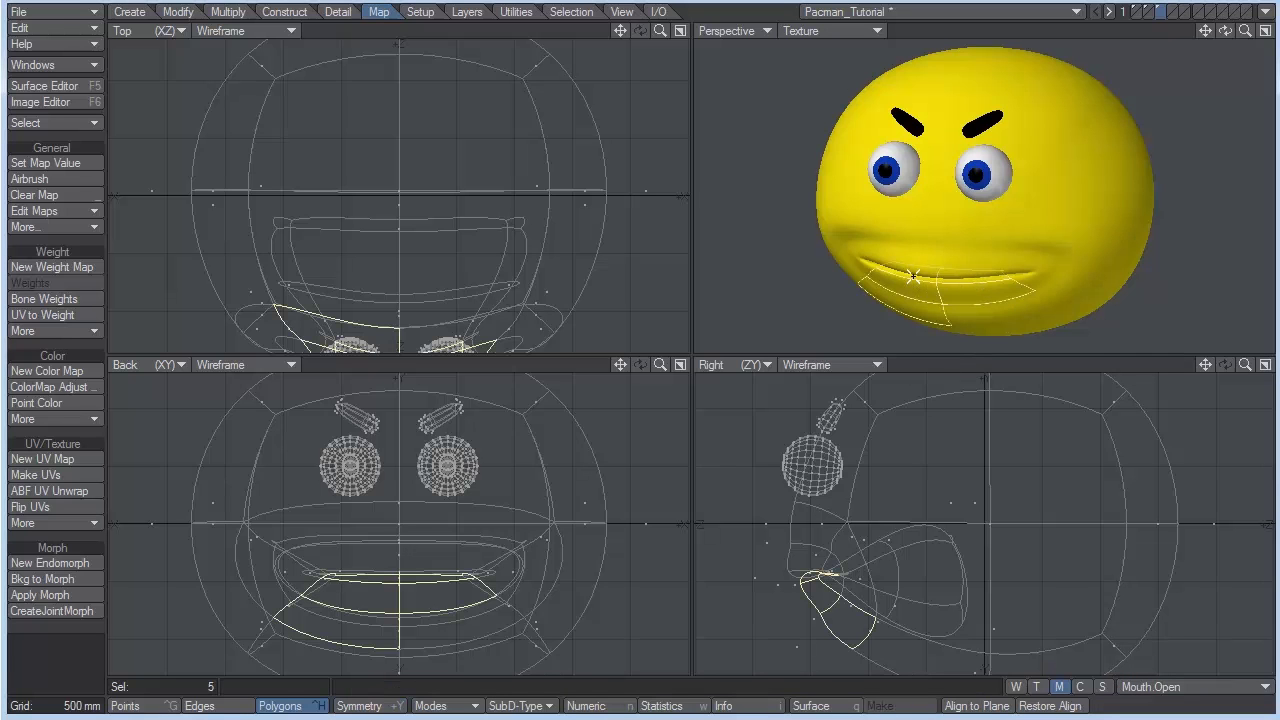
pyautogui.click(916, 309)
pyautogui.press('t')
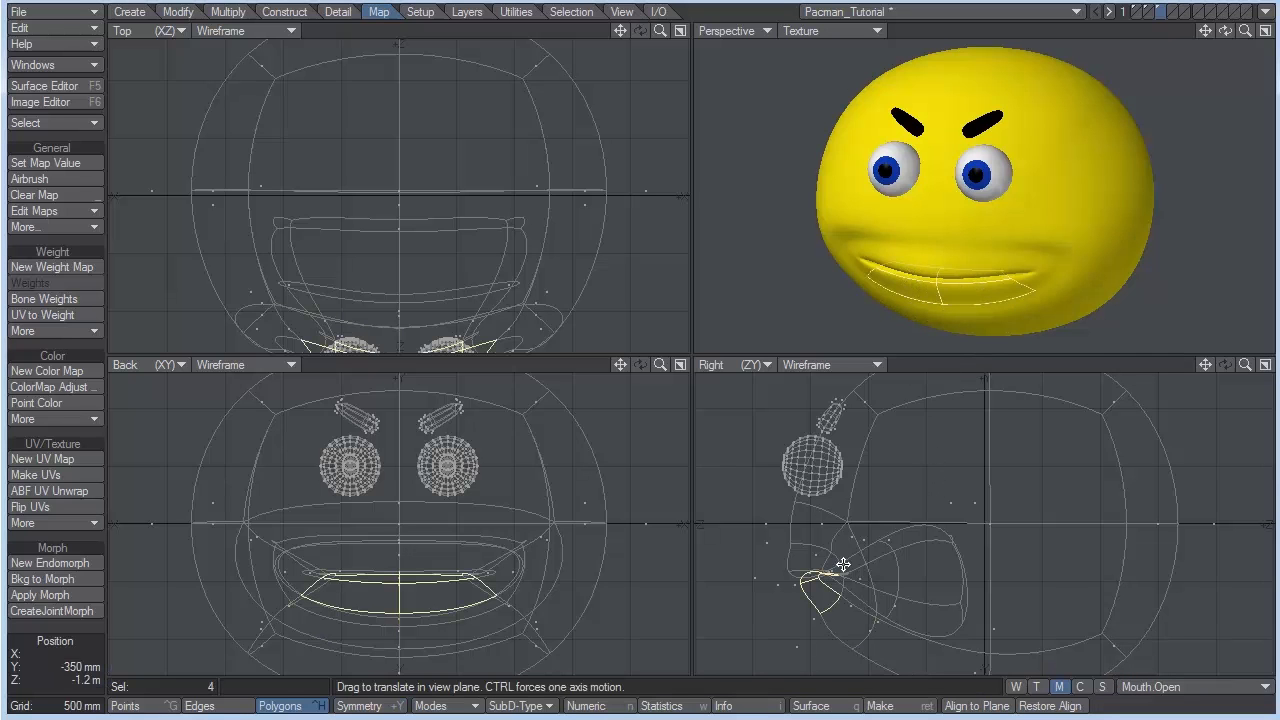
pyautogui.moveTo(816, 577); pyautogui.dragTo(820, 636)
pyautogui.moveTo(1200, 365); pyautogui.dragTo(1194, 322)
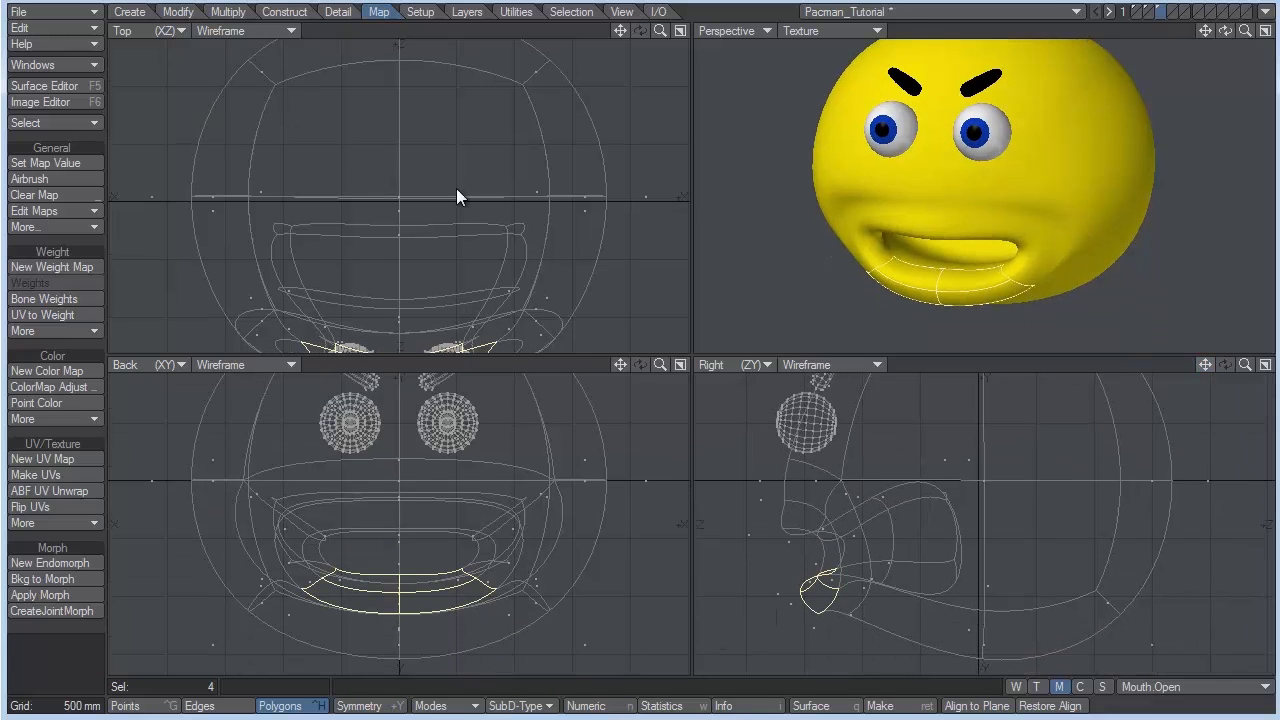
pyautogui.press('space')
pyautogui.press('/')
# Step: Select the two chin polygons just beneath the lower lip and reposition them in the side view
pyautogui.click(848, 608)
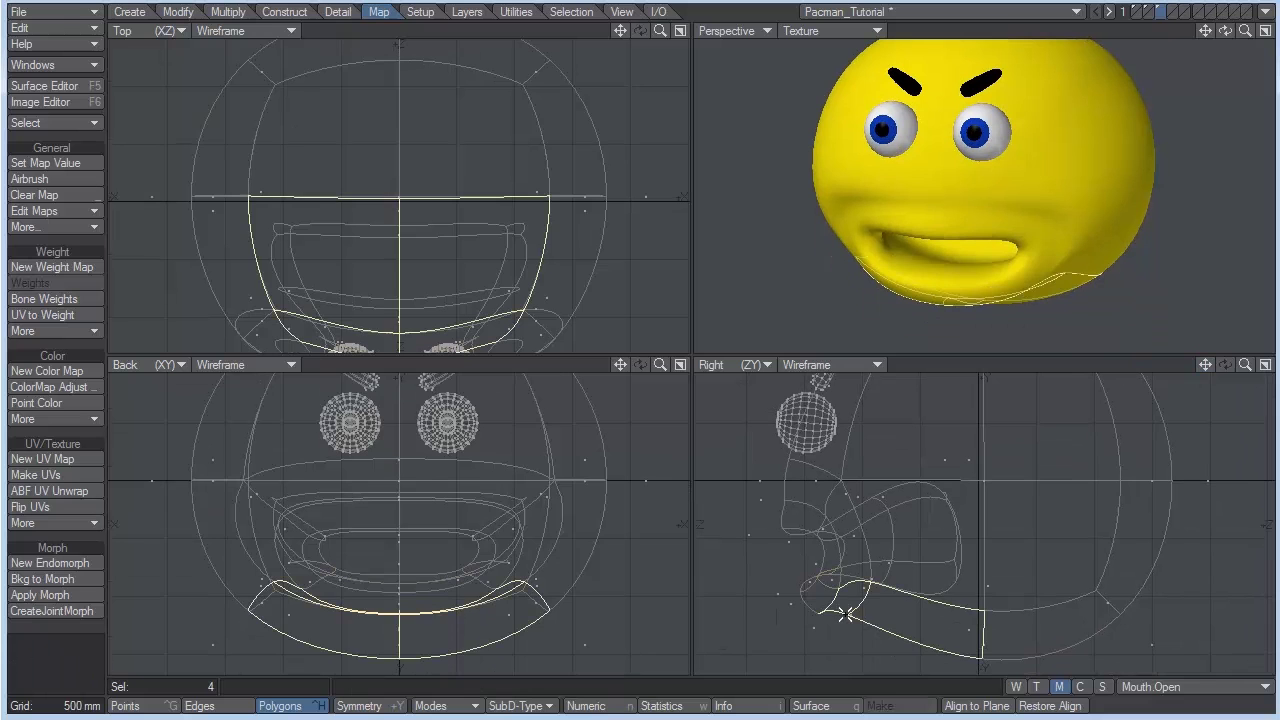
pyautogui.press('t')
pyautogui.moveTo(880, 620)
pyautogui.mouseDown()
pyautogui.moveTo(885, 640)
pyautogui.moveTo(860, 606)
pyautogui.mouseUp()
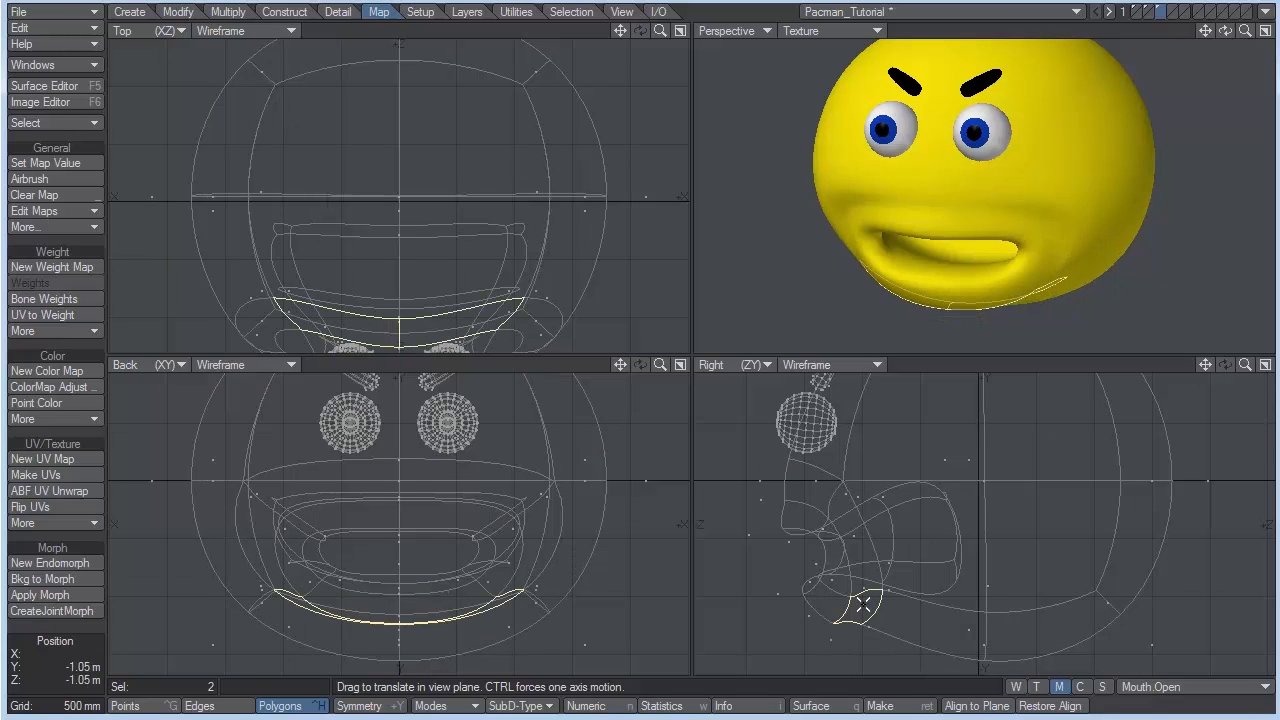
pyautogui.press('space')
pyautogui.click(870, 633)
# Step: Select the edges directly below the lower lip and move them slightly up and forward
pyautogui.press('space')
pyautogui.press('space')
pyautogui.click(847, 607)
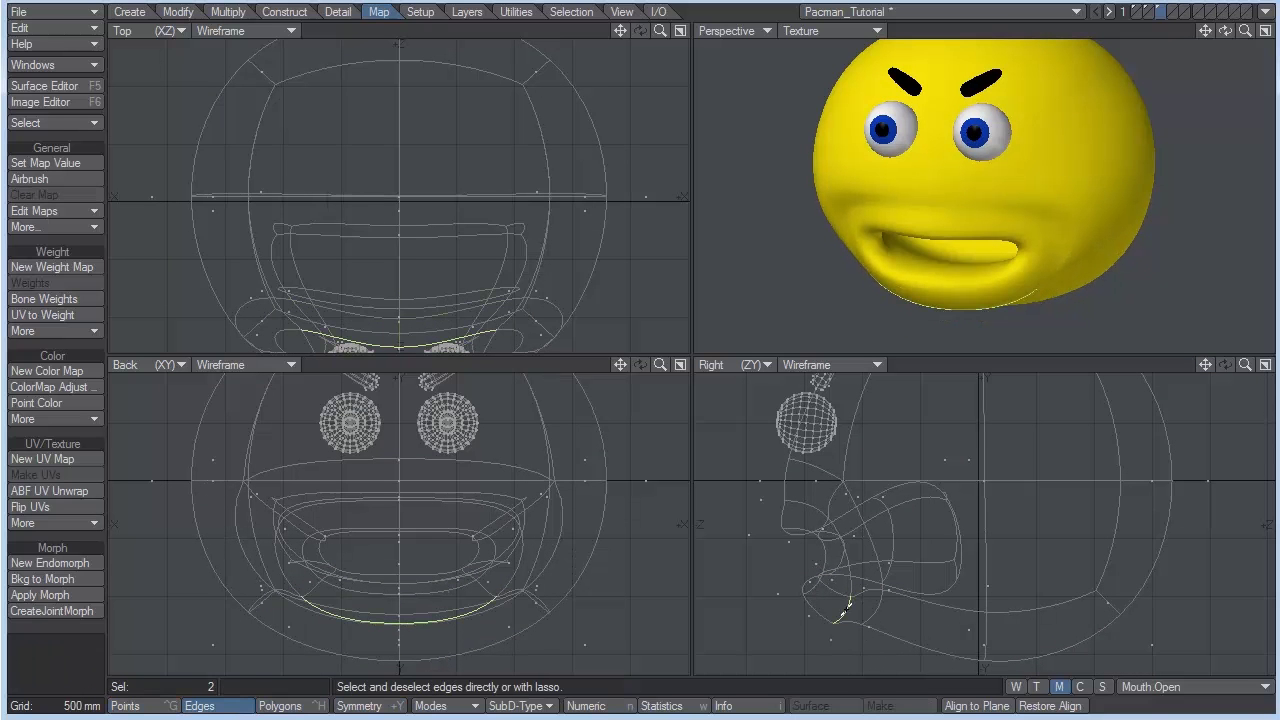
pyautogui.press('t')
pyautogui.moveTo(848, 607); pyautogui.dragTo(842, 595)
pyautogui.press('space')
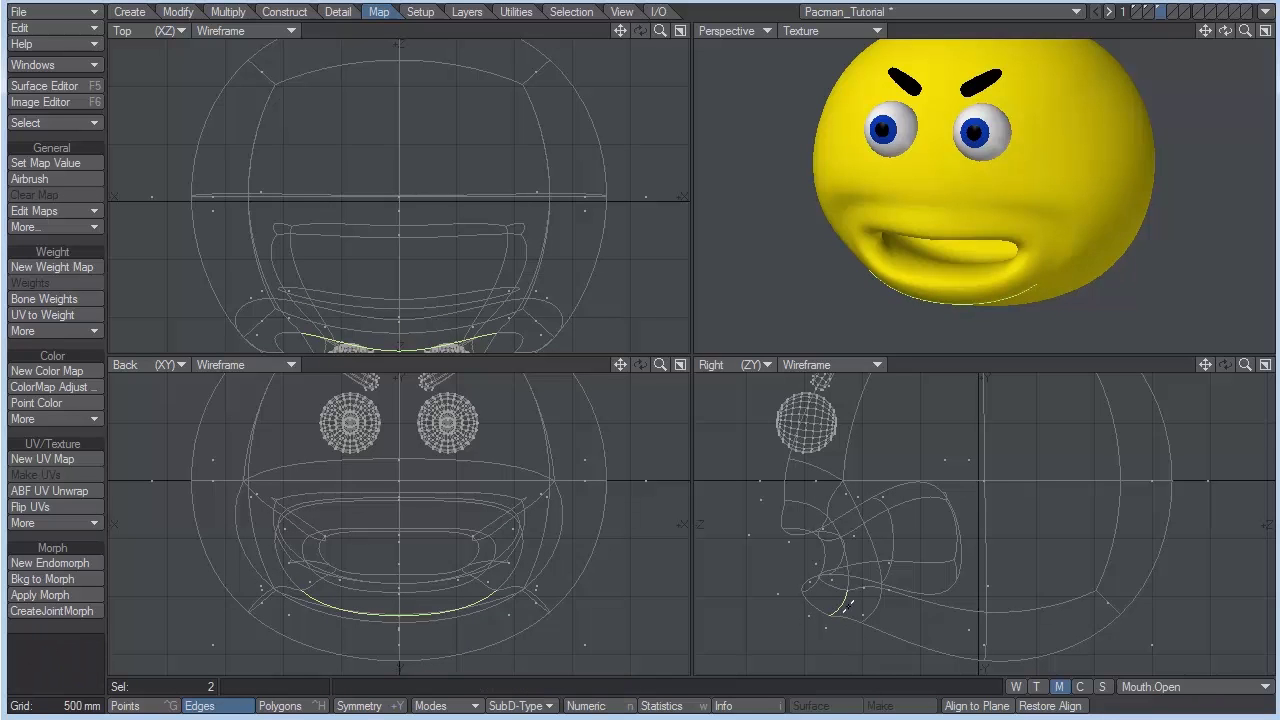
# Step: Select the edges farther back under the chin and move them down to round out the jaw
pyautogui.press('/')
pyautogui.click(873, 606)
pyautogui.press('t')
pyautogui.moveTo(873, 606)
pyautogui.mouseDown()
pyautogui.moveTo(867, 629)
pyautogui.moveTo(879, 623)
pyautogui.mouseUp()
pyautogui.press('space')
pyautogui.press('/')
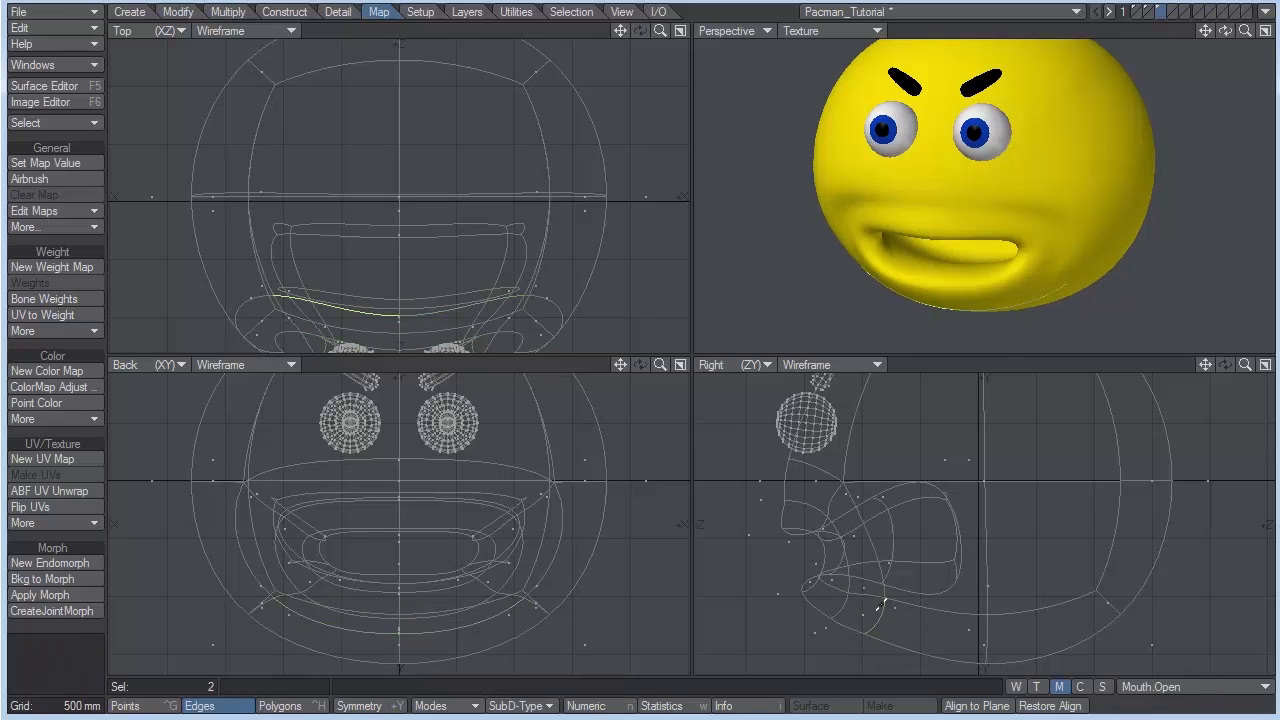
# Step: Select the four upper-lip polygons and move them up 350 mm to widen the mouth opening
pyautogui.press('space')
pyautogui.press('space')
pyautogui.press('space')
pyautogui.press('space')
pyautogui.click(806, 543)
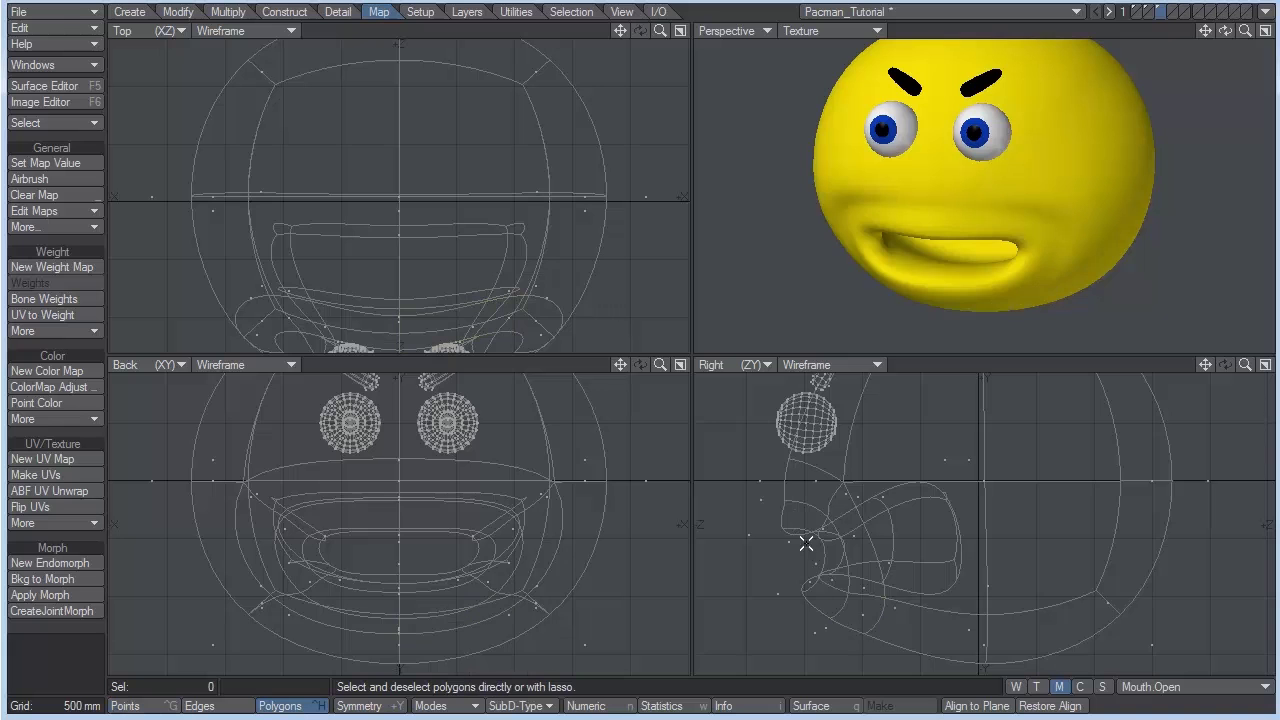
pyautogui.moveTo(796, 518)
pyautogui.mouseDown()
pyautogui.moveTo(795, 535)
pyautogui.moveTo(796, 510)
pyautogui.mouseUp()
pyautogui.press('t')
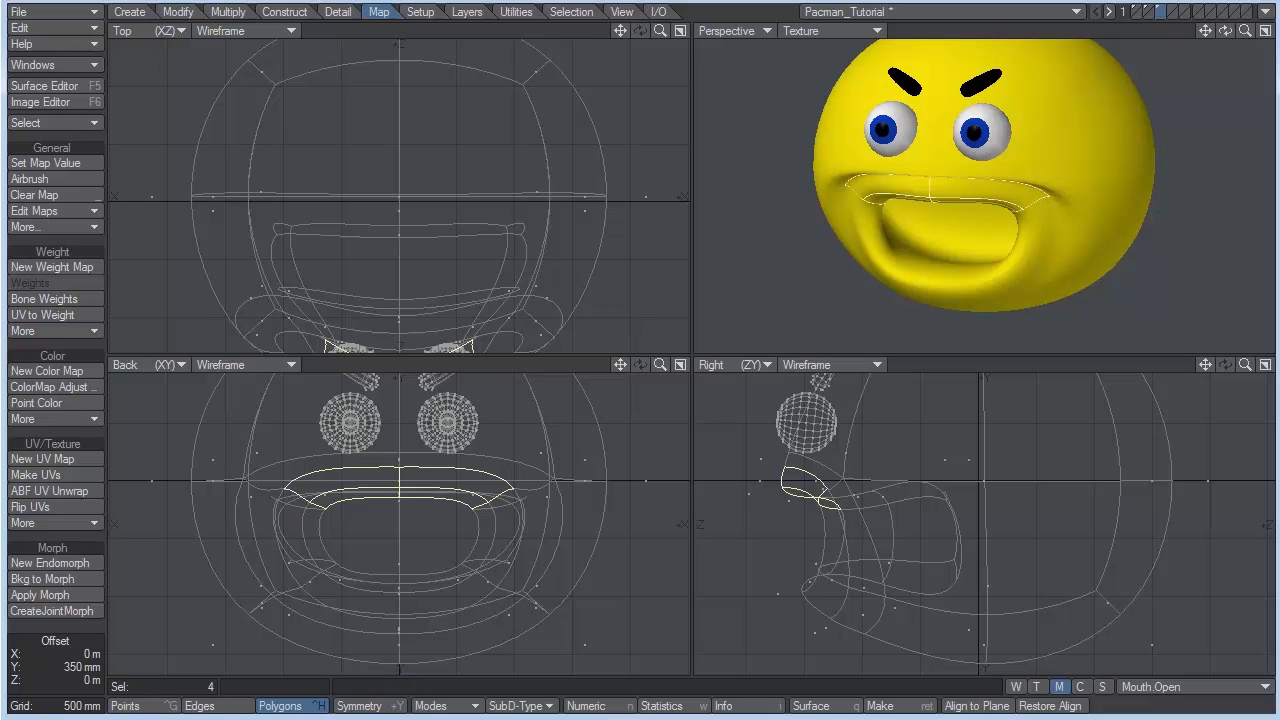
pyautogui.press('space')
# Step: Select the lower-lip and chin polygons without the inner mouth ones and rotate them open, using Action Center: Mouse
pyautogui.moveTo(820, 428); pyautogui.dragTo(926, 523, button='right')
pyautogui.moveTo(777, 560)
pyautogui.mouseDown(button='right')
pyautogui.moveTo(933, 667)
pyautogui.moveTo(760, 538)
pyautogui.mouseUp(button='right')
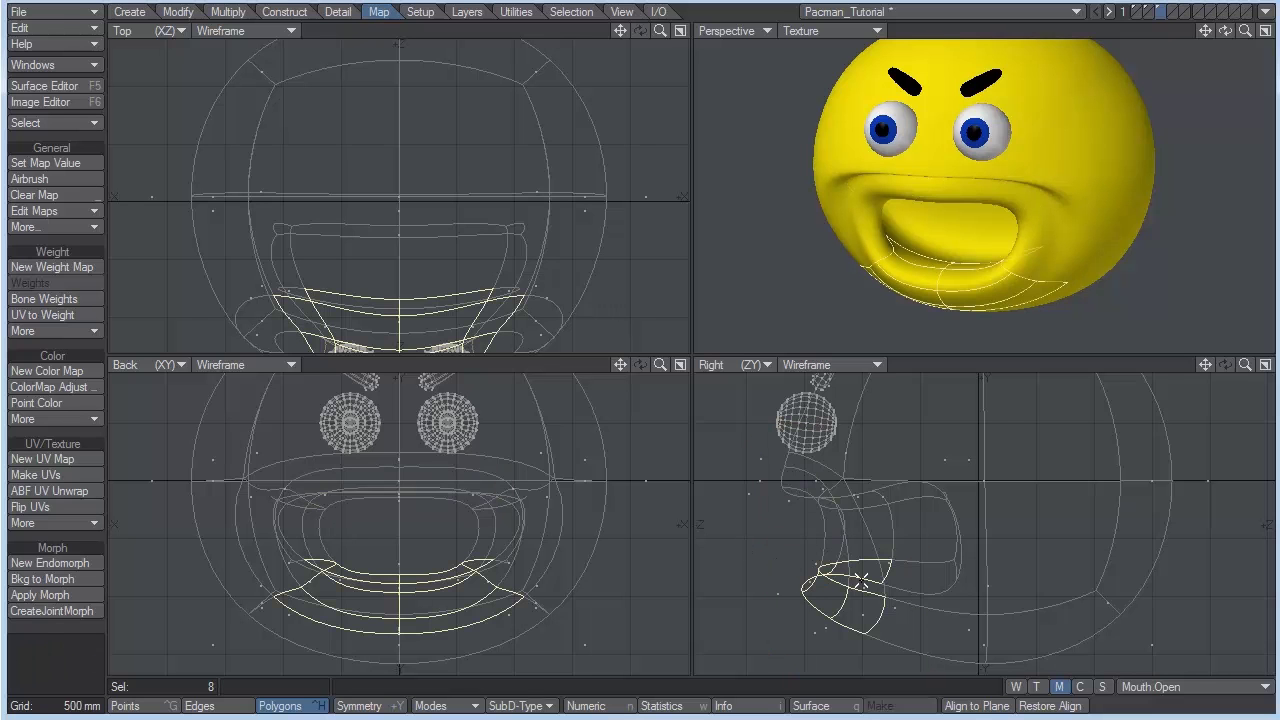
pyautogui.click(885, 568)
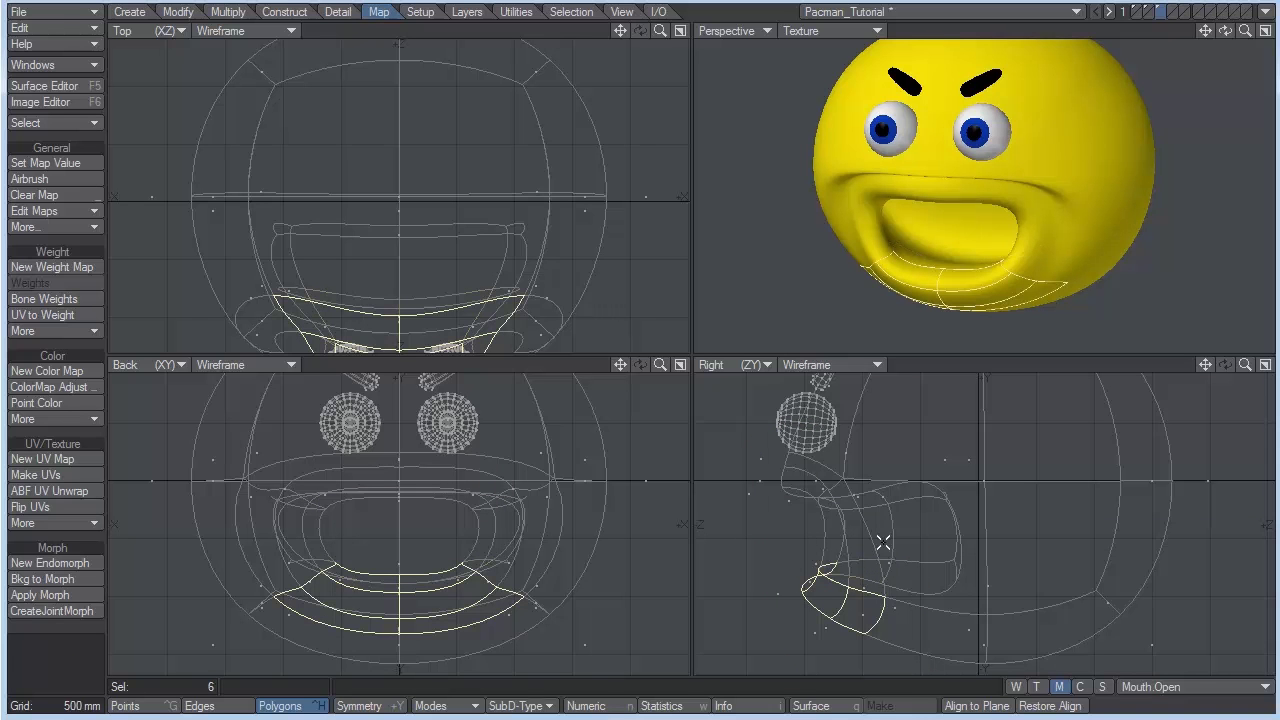
pyautogui.click(452, 706)
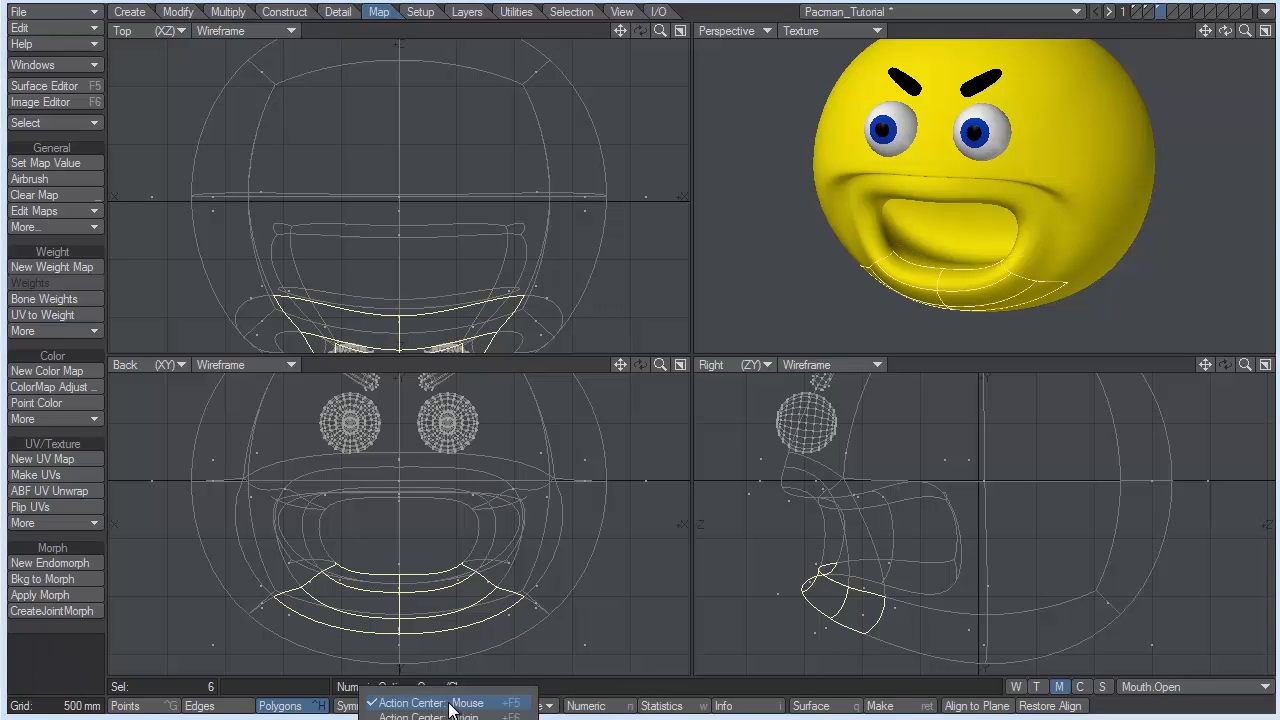
pyautogui.click(460, 703)
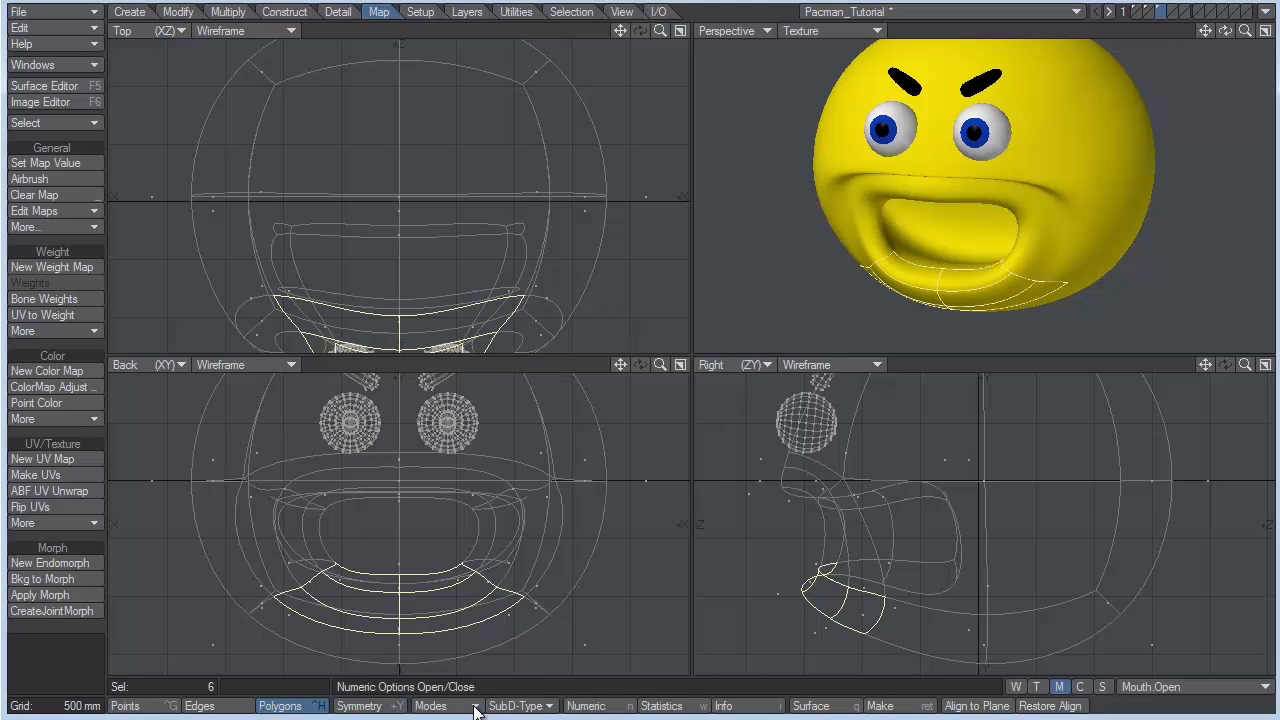
pyautogui.press('y')
pyautogui.moveTo(873, 634); pyautogui.dragTo(820, 612)
# Step: Reposition the two inner lower-lip polygons in the side view and clear the selection
pyautogui.press('t')
pyautogui.press('space')
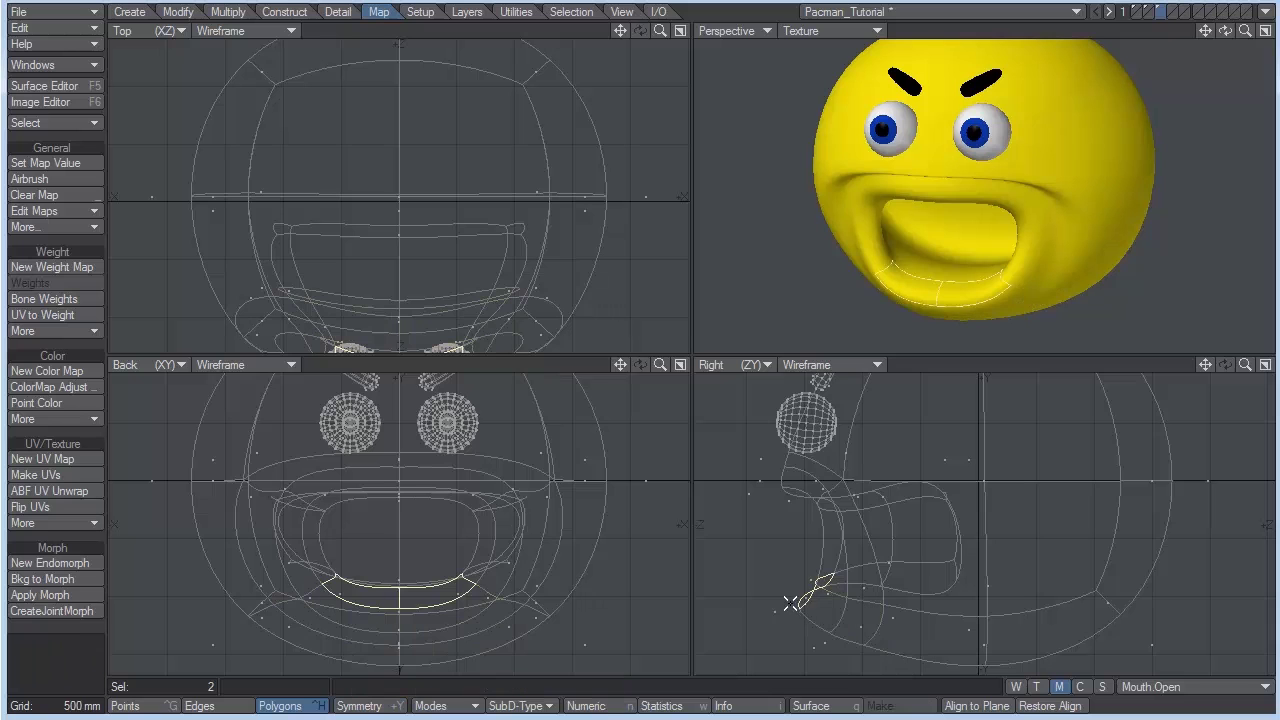
pyautogui.press('/')
# Step: Select the two edges between the upper lip and the eyes and shift them by 200 mm in Y and -200 mm in Z
pyautogui.press('space')
pyautogui.press('space')
pyautogui.click(810, 456)
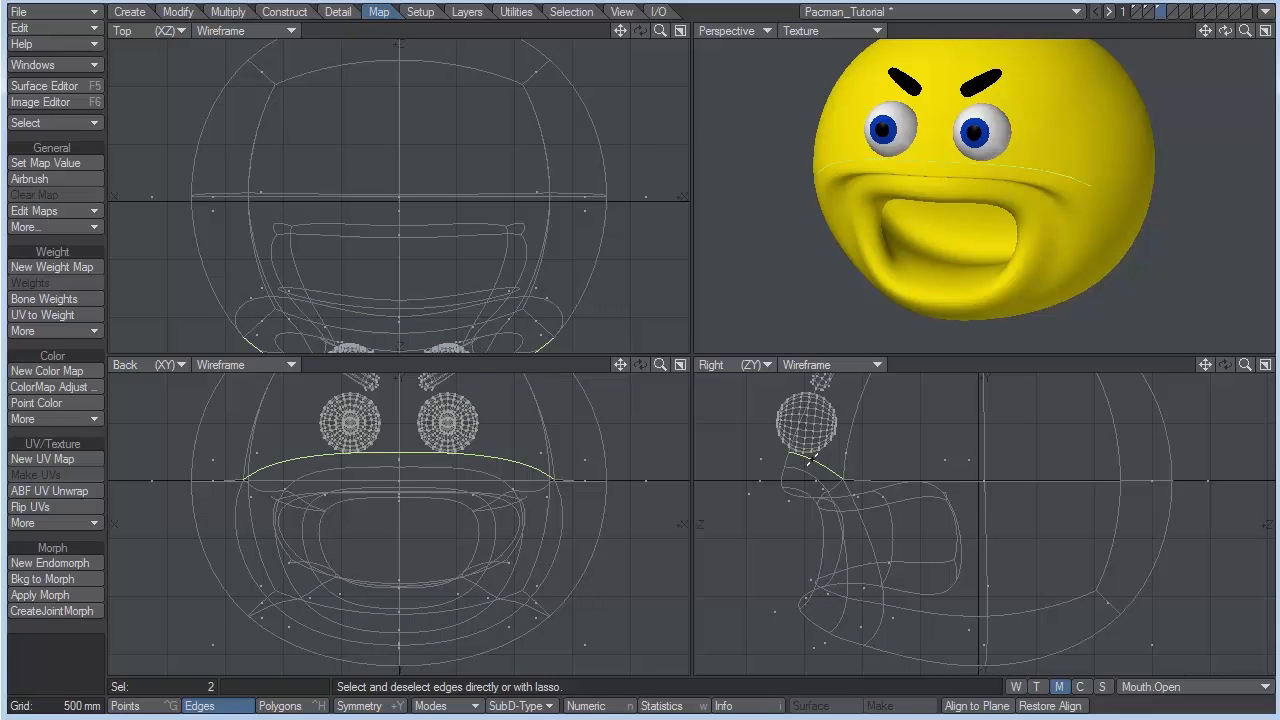
pyautogui.press('t')
pyautogui.moveTo(459, 206); pyautogui.dragTo(455, 186)
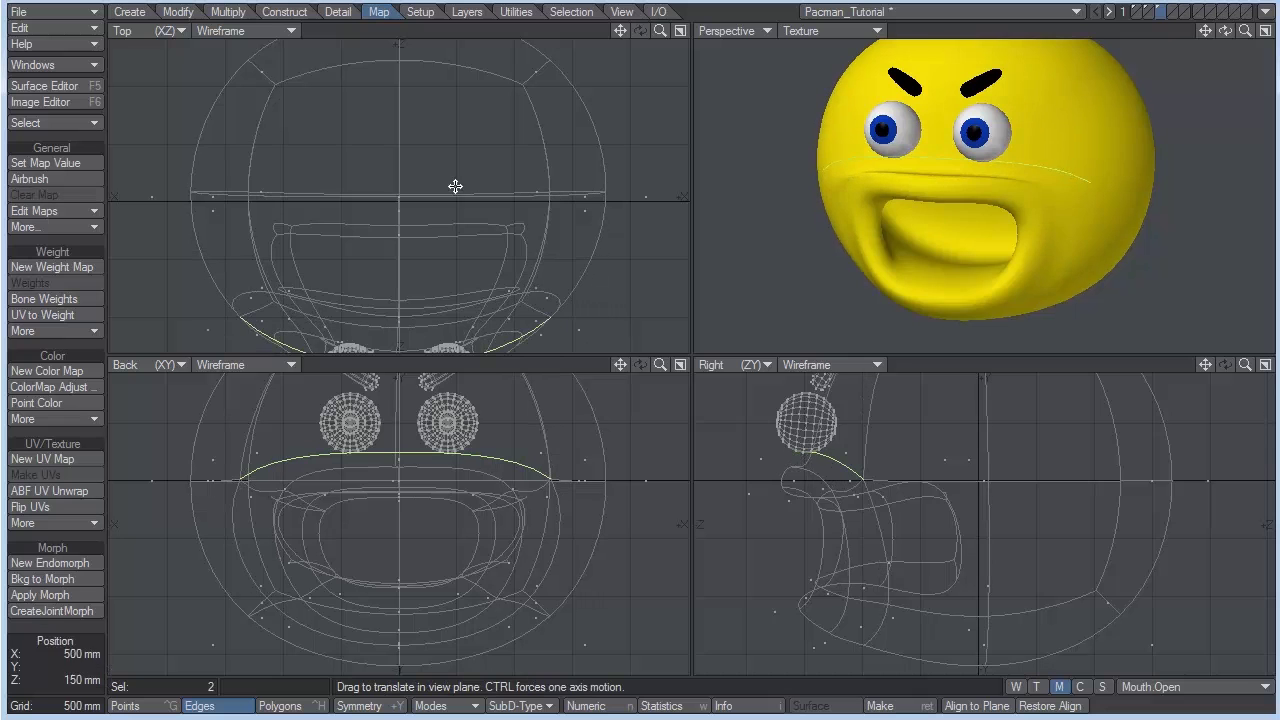
pyautogui.moveTo(827, 464)
pyautogui.mouseDown()
pyautogui.moveTo(804, 435)
pyautogui.moveTo(810, 452)
pyautogui.mouseUp()
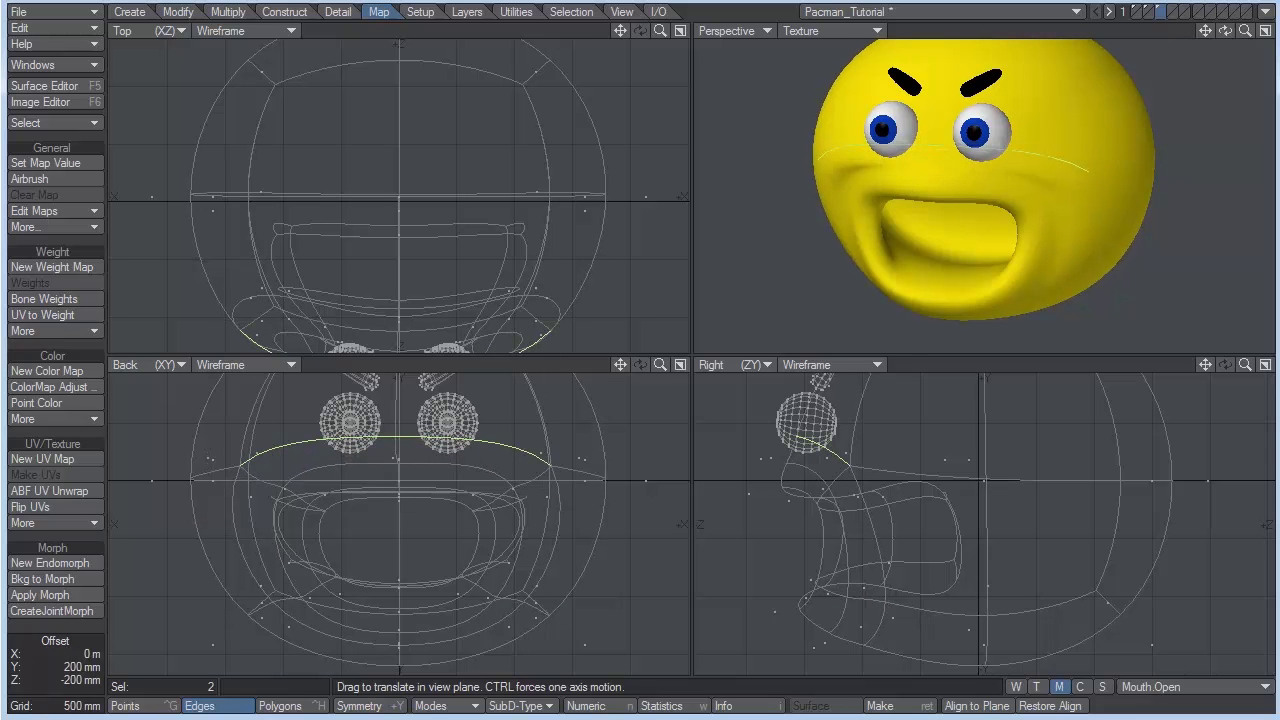
pyautogui.press('space')
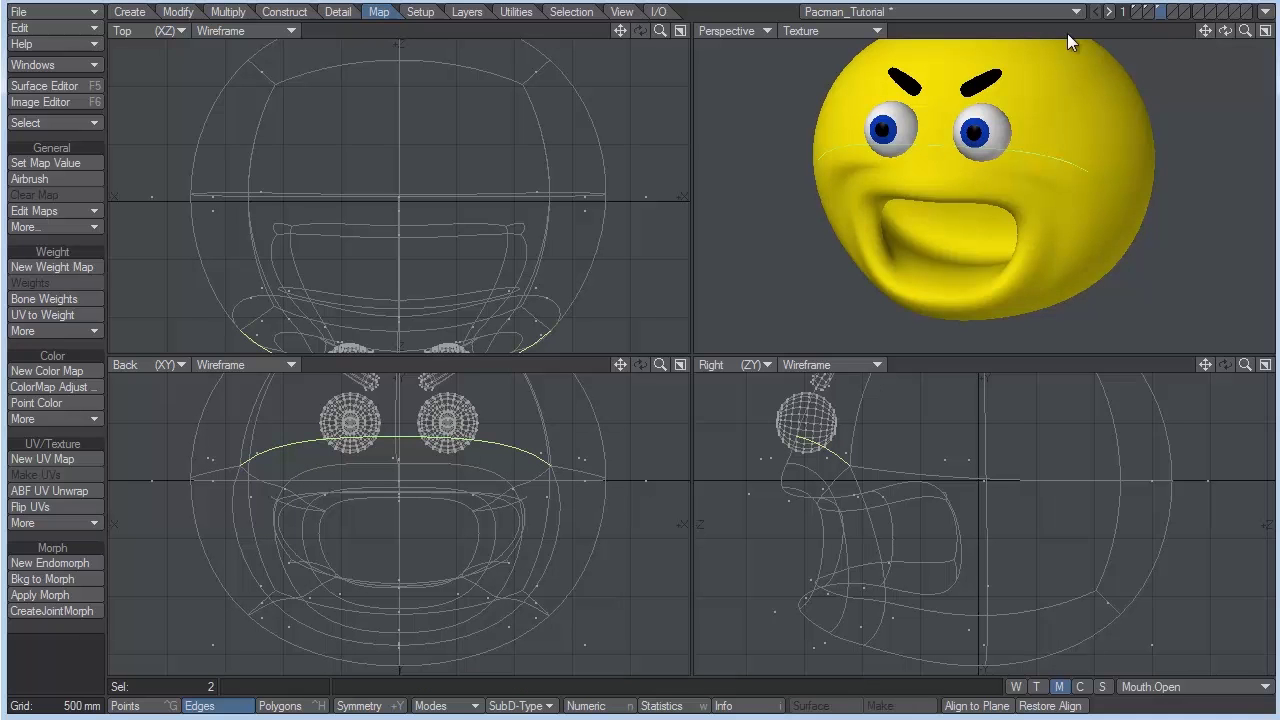
pyautogui.press('/')
# Step: Set the perspective view to Textured Wire shading and turn the head to face front
pyautogui.click(830, 30)
pyautogui.click(829, 42)
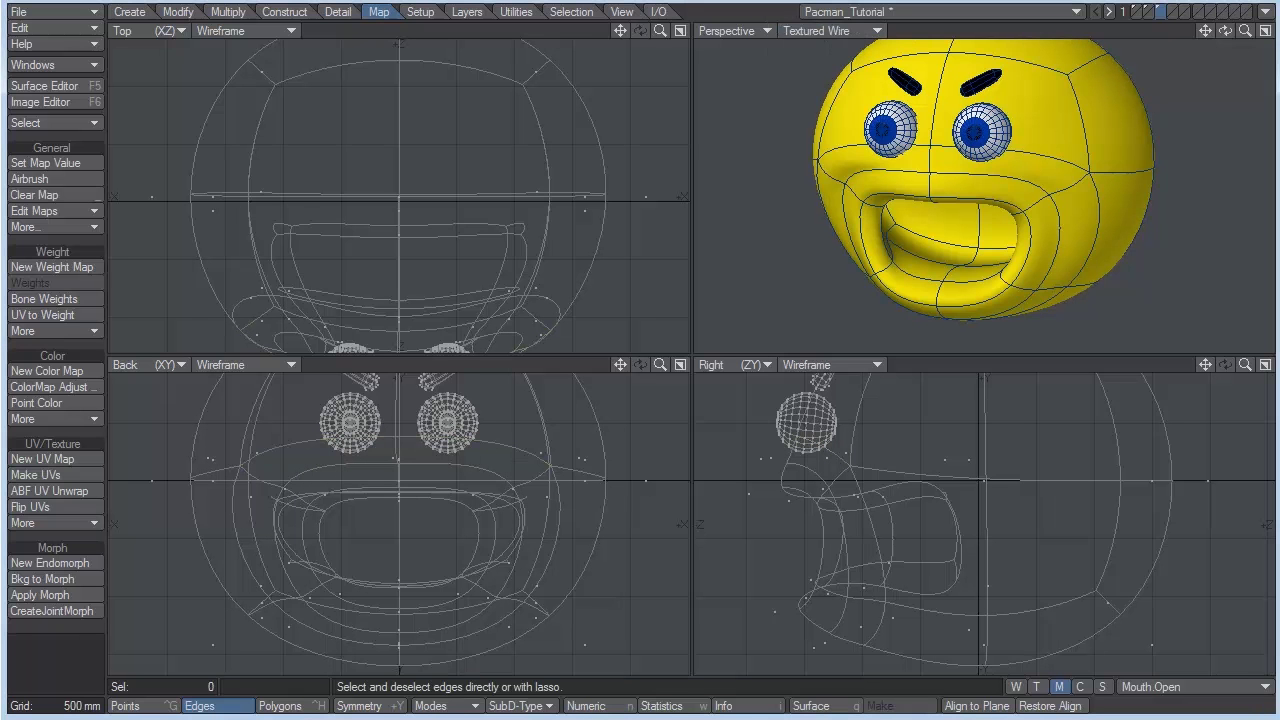
pyautogui.moveTo(1229, 28); pyautogui.dragTo(1261, 23)
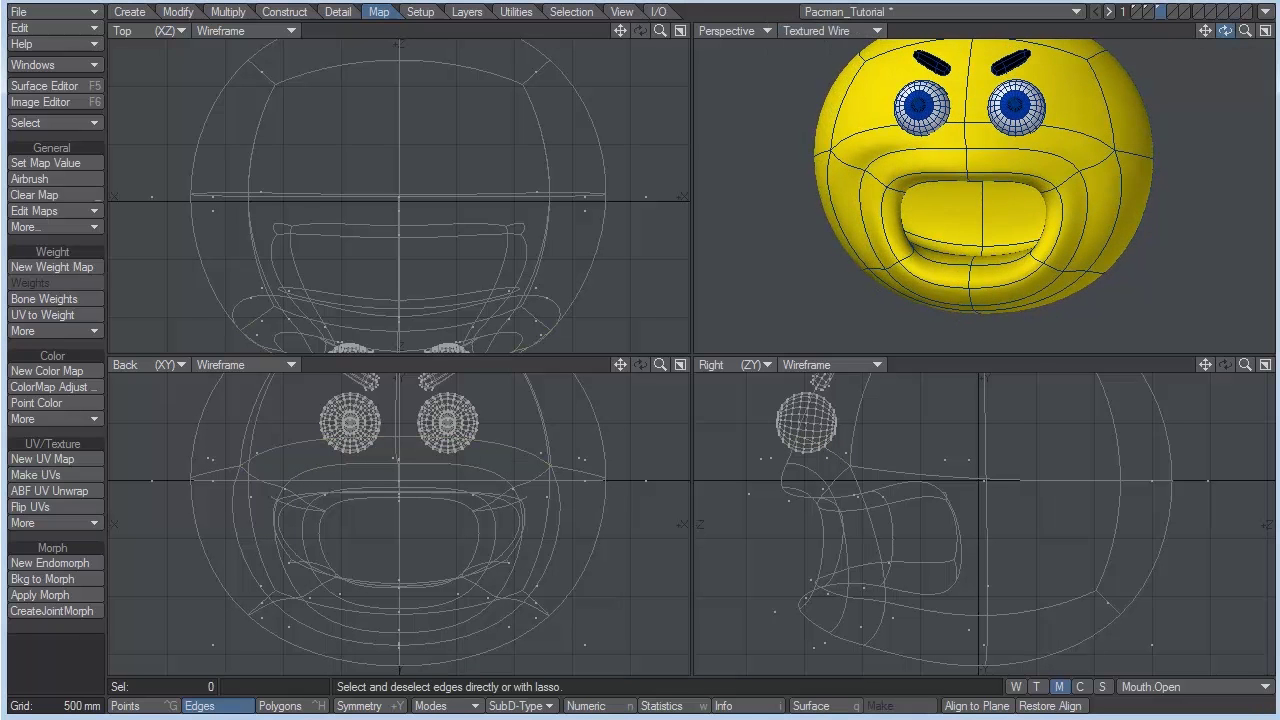
# Step: Turn on Symmetry and shift the cheek points beside the mouth up by 300 mm in Y
pyautogui.press('t')
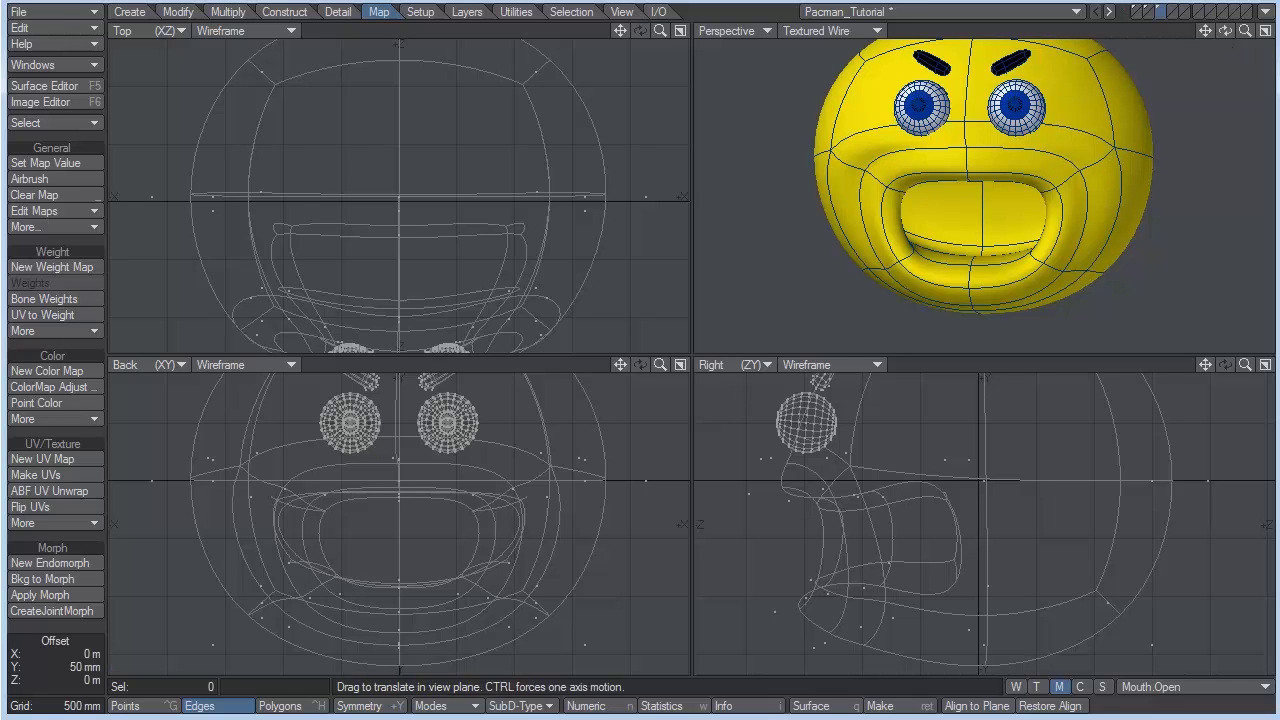
pyautogui.moveTo(579, 452); pyautogui.dragTo(579, 446)
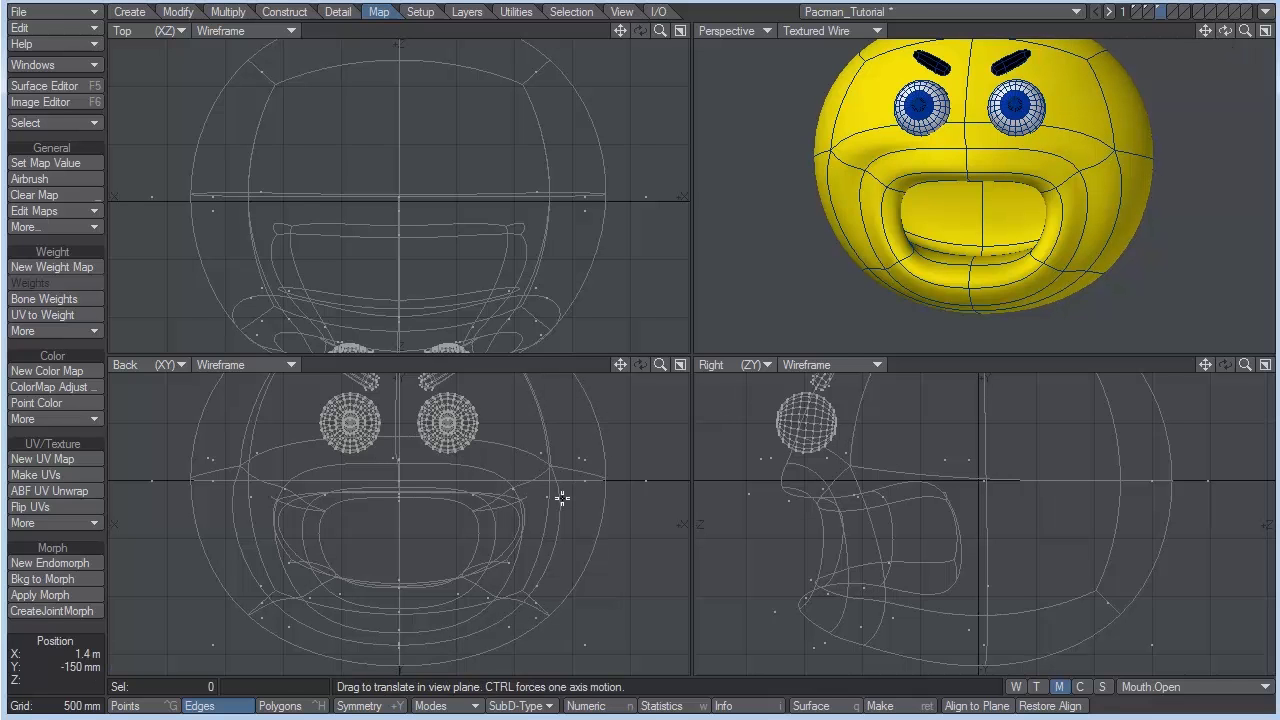
pyautogui.hotkey('shift', 'y')
pyautogui.moveTo(1109, 145); pyautogui.dragTo(1102, 115)
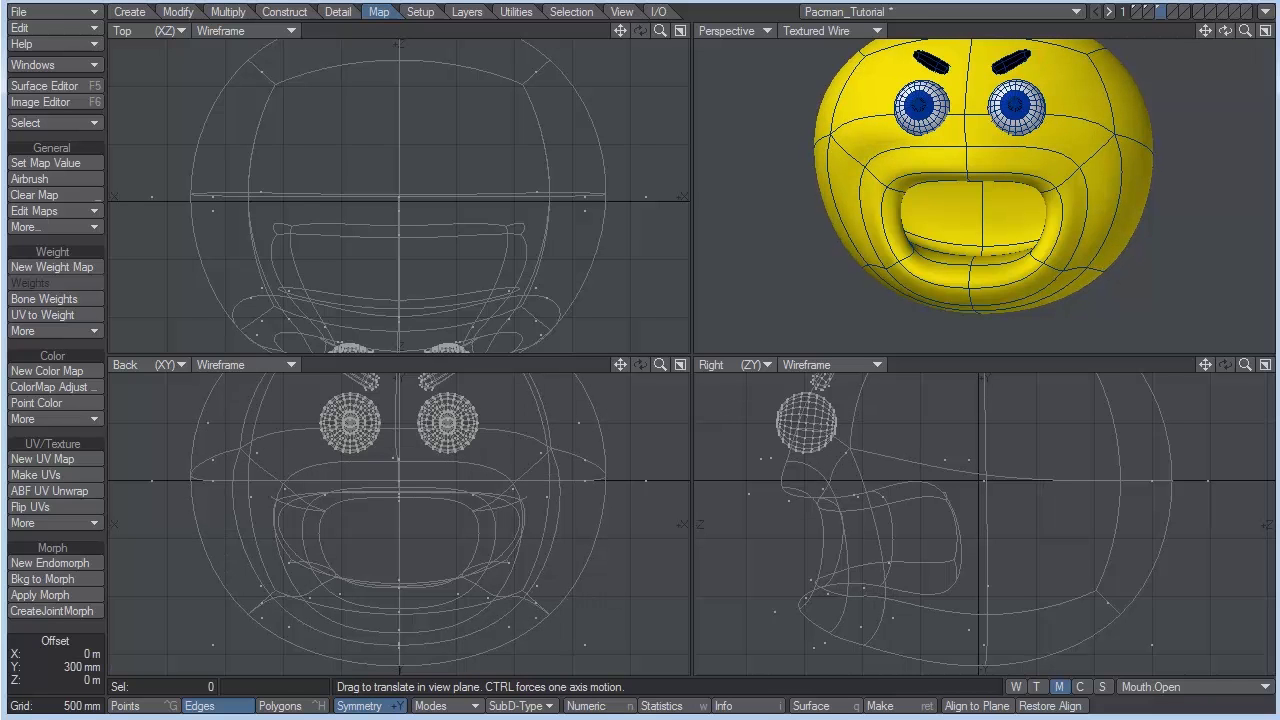
# Step: Preview the head in Texture shading from the front and return the perspective view to Textured Wire
pyautogui.click(851, 31)
pyautogui.click(851, 23)
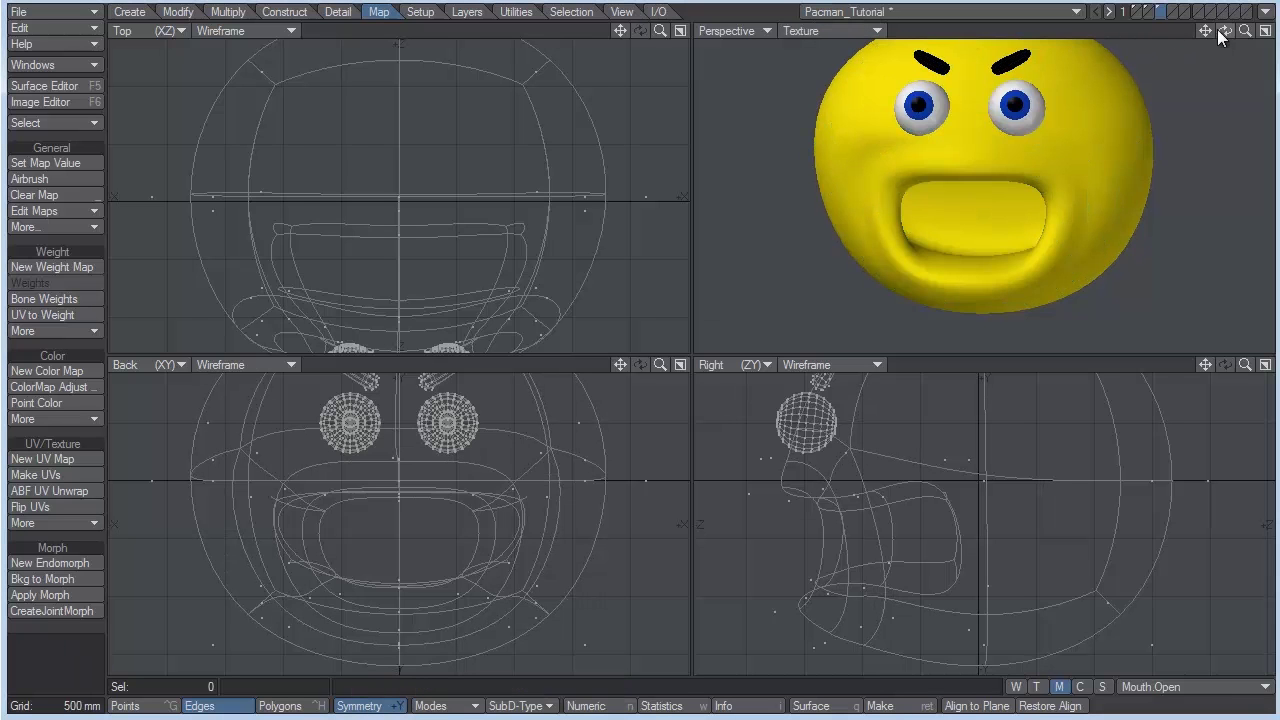
pyautogui.moveTo(1219, 30)
pyautogui.mouseDown()
pyautogui.moveTo(1195, 15)
pyautogui.moveTo(1217, 28)
pyautogui.mouseUp()
pyautogui.click(853, 34)
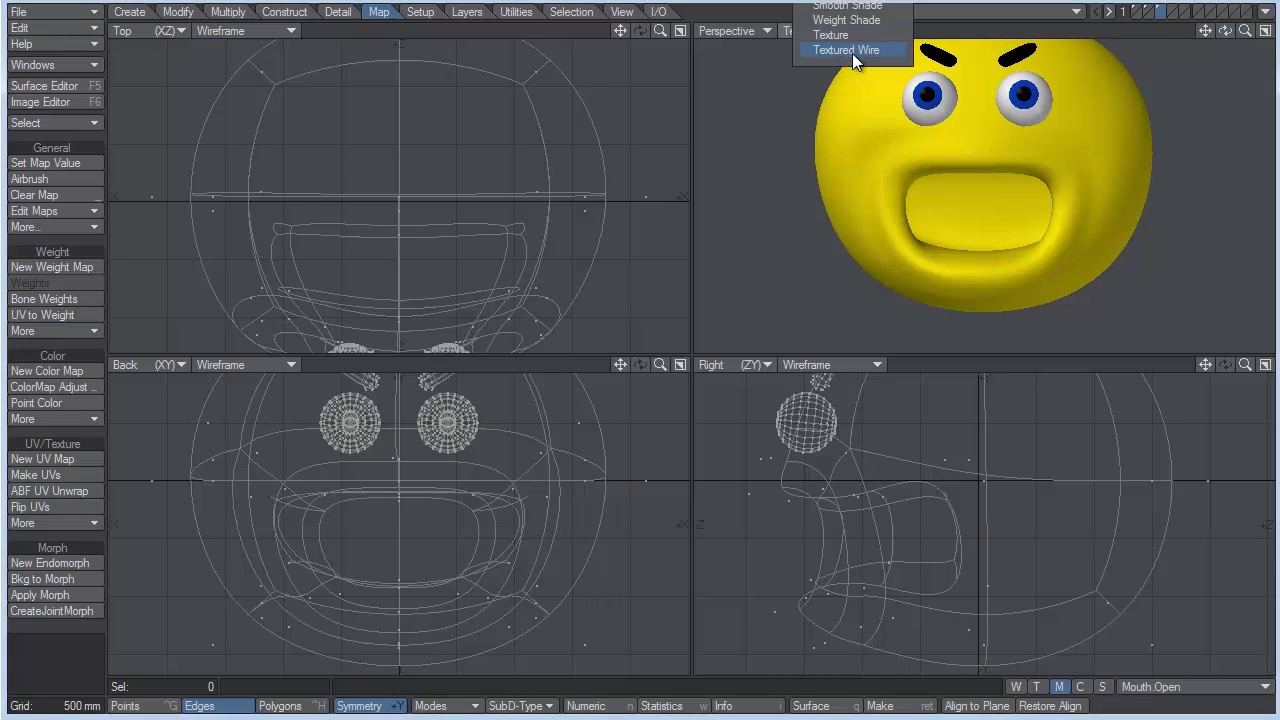
pyautogui.click(852, 50)
# Step: Select the two centre edges of the upper lip and move them up in the side view
pyautogui.click(976, 168)
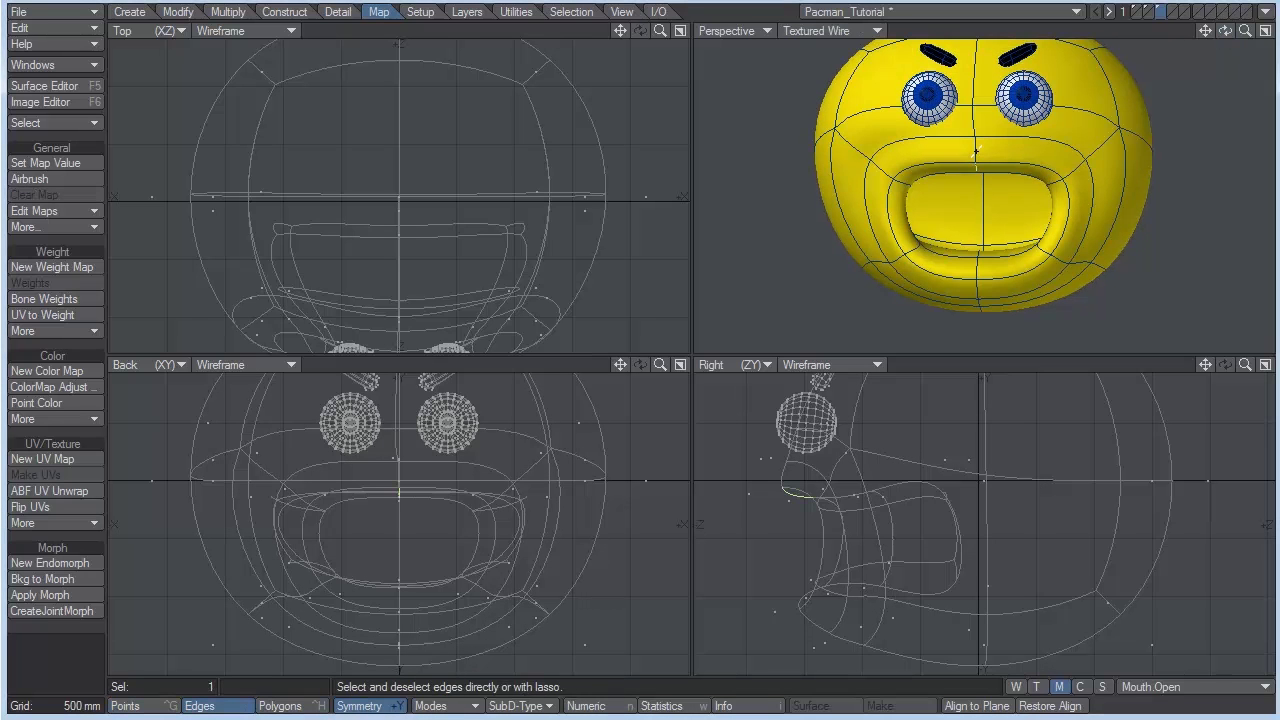
pyautogui.click(976, 152)
pyautogui.press('t')
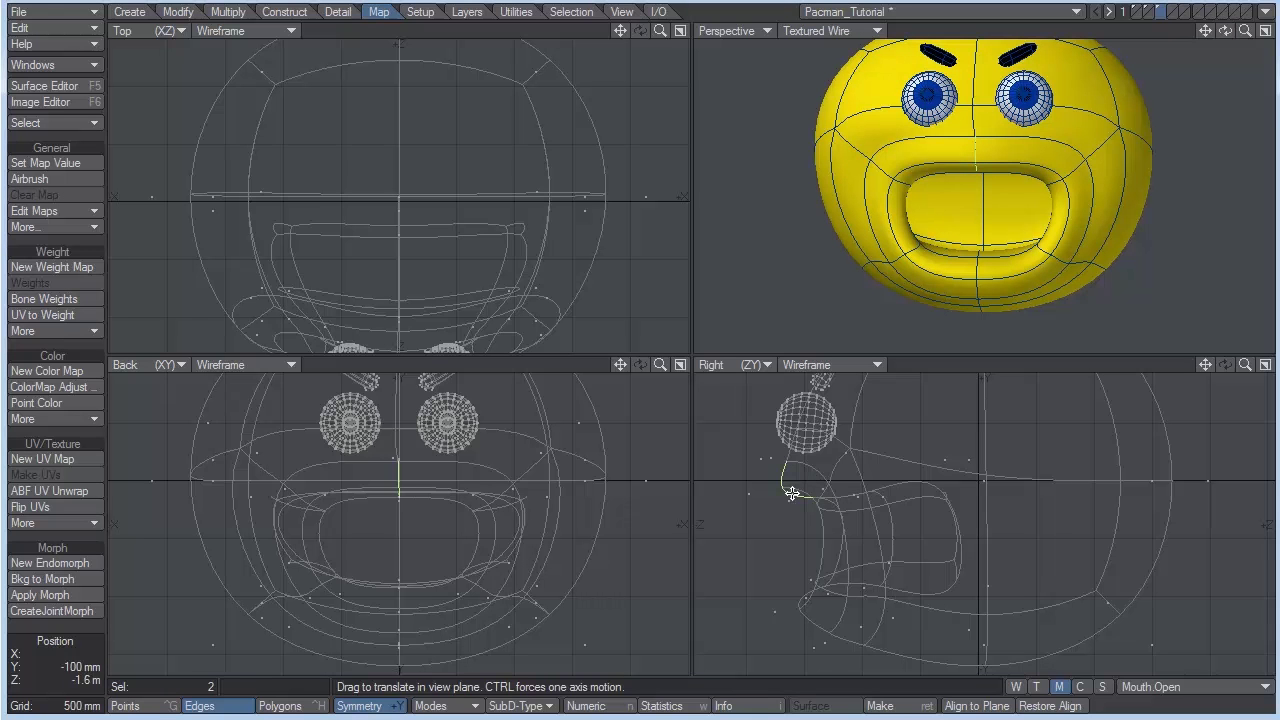
pyautogui.moveTo(792, 494); pyautogui.dragTo(792, 478)
pyautogui.press('space')
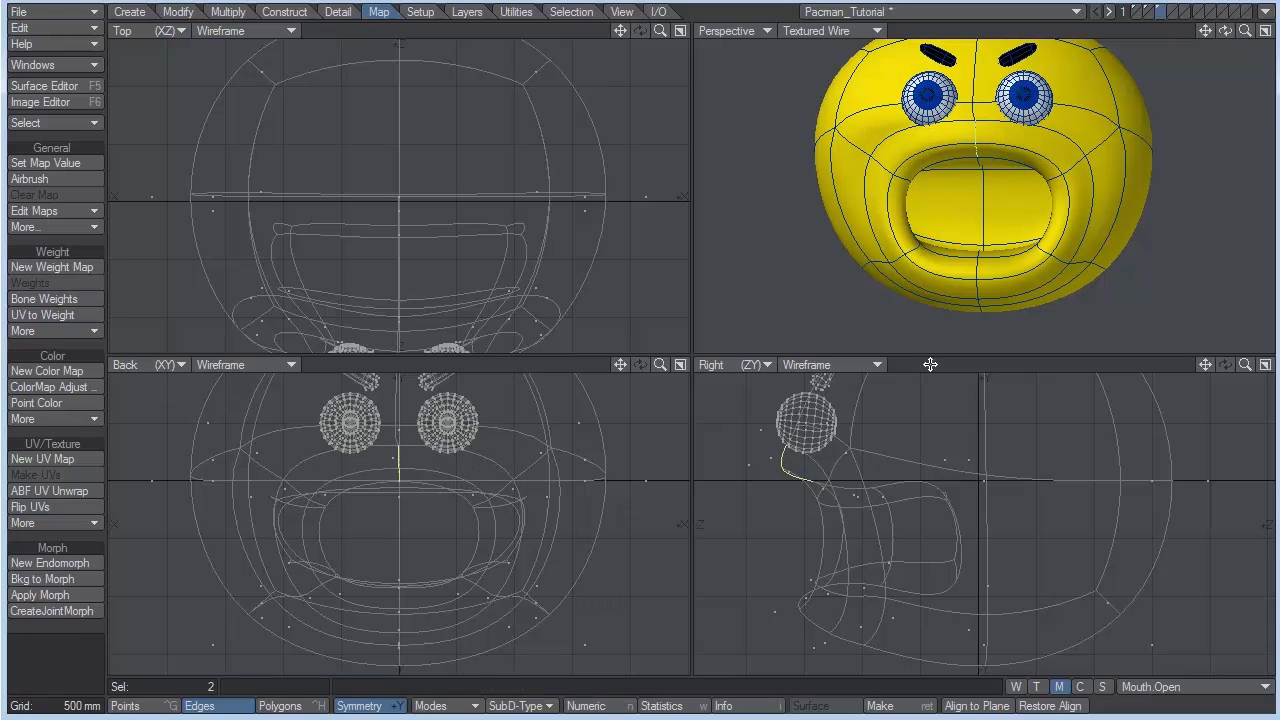
# Step: Select the centre point of the inner upper mouth, raise it 400 mm in Y and clear the selection
pyautogui.moveTo(1225, 32); pyautogui.dragTo(1185, 6)
pyautogui.moveTo(1215, 85); pyautogui.dragTo(1134, 28)
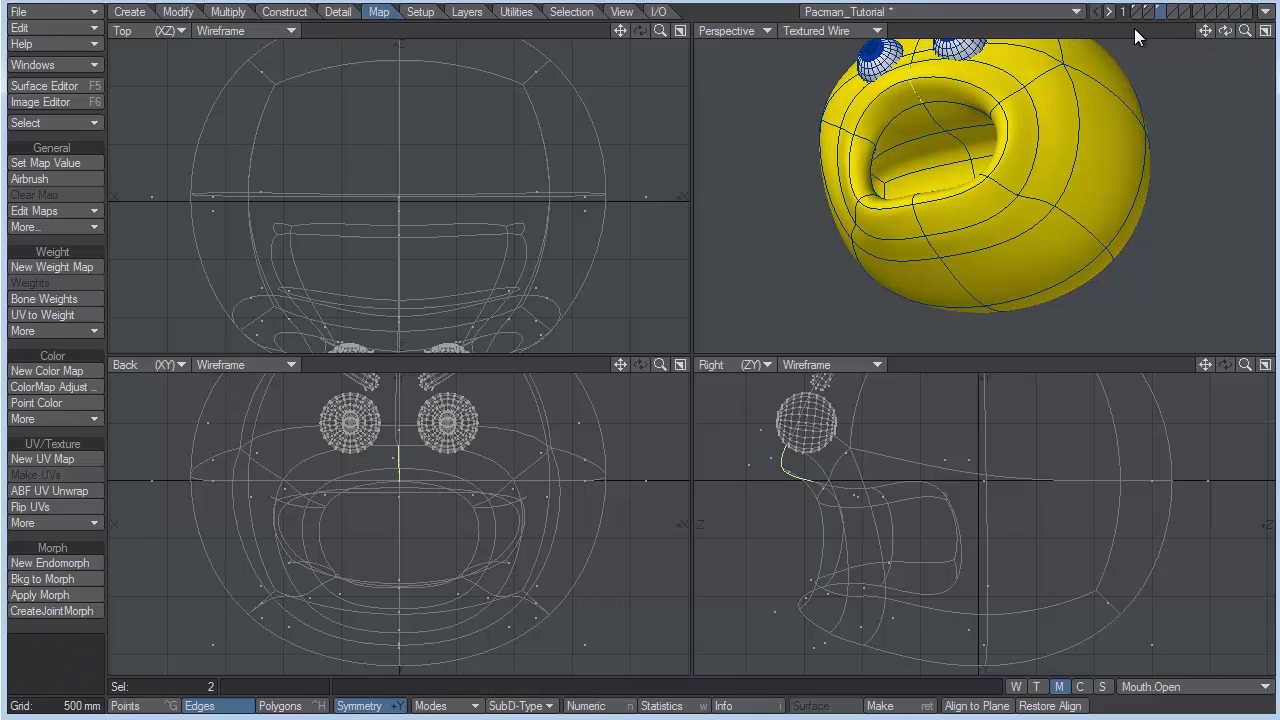
pyautogui.hotkey('ctrl', 'g')
pyautogui.click(945, 131)
pyautogui.press('t')
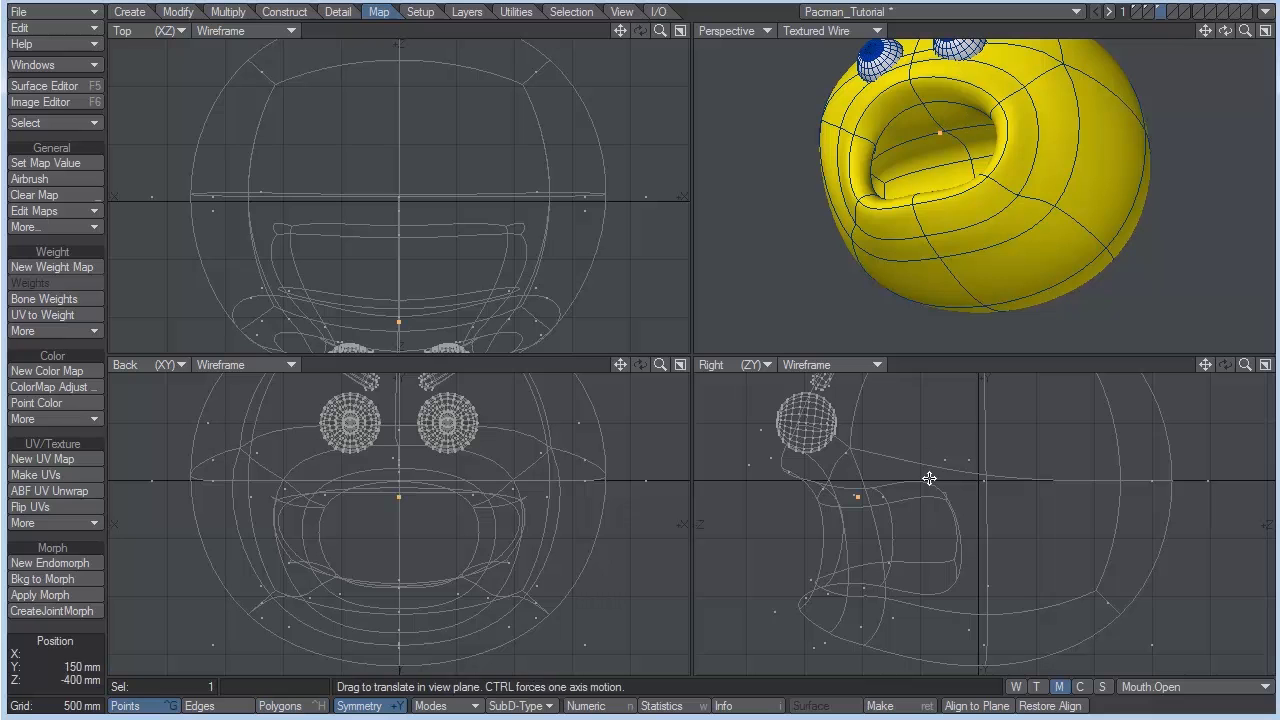
pyautogui.moveTo(870, 506); pyautogui.dragTo(857, 449)
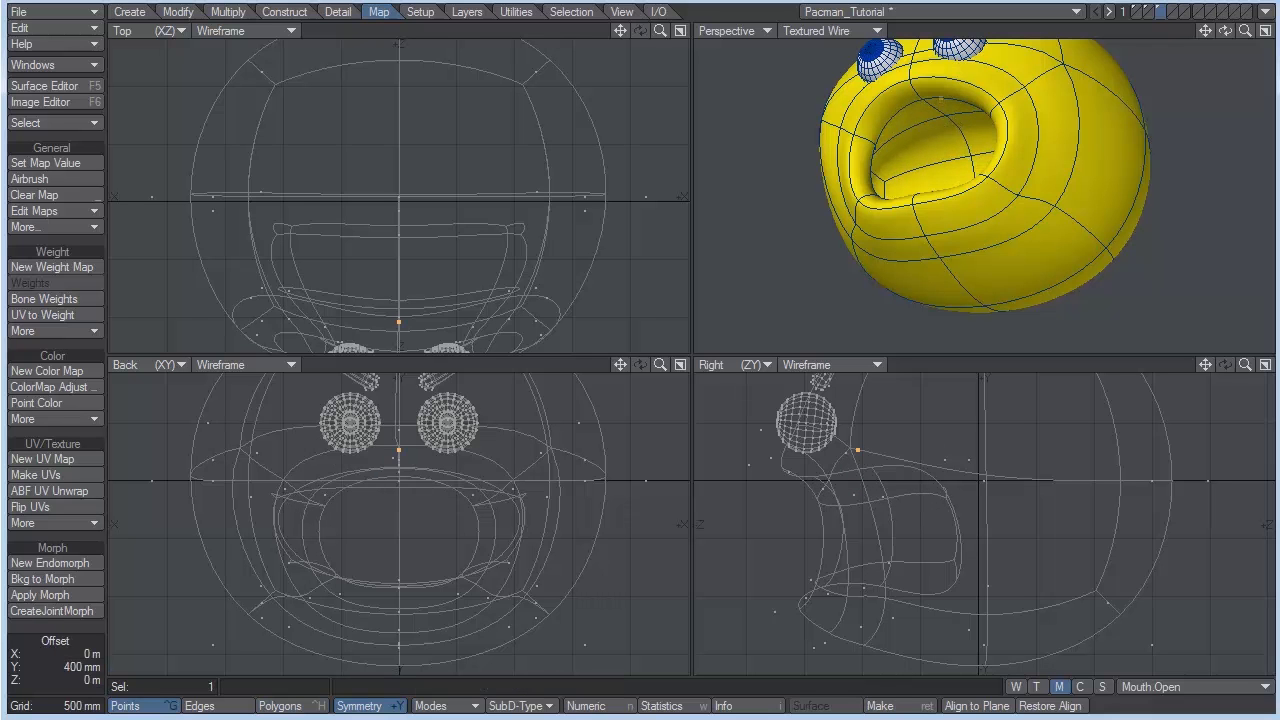
pyautogui.press('space')
pyautogui.press('/')
# Step: Select the centre point inside the lower lip, lower it in the side view and clear the selection
pyautogui.moveTo(1227, 27); pyautogui.dragTo(457, 187)
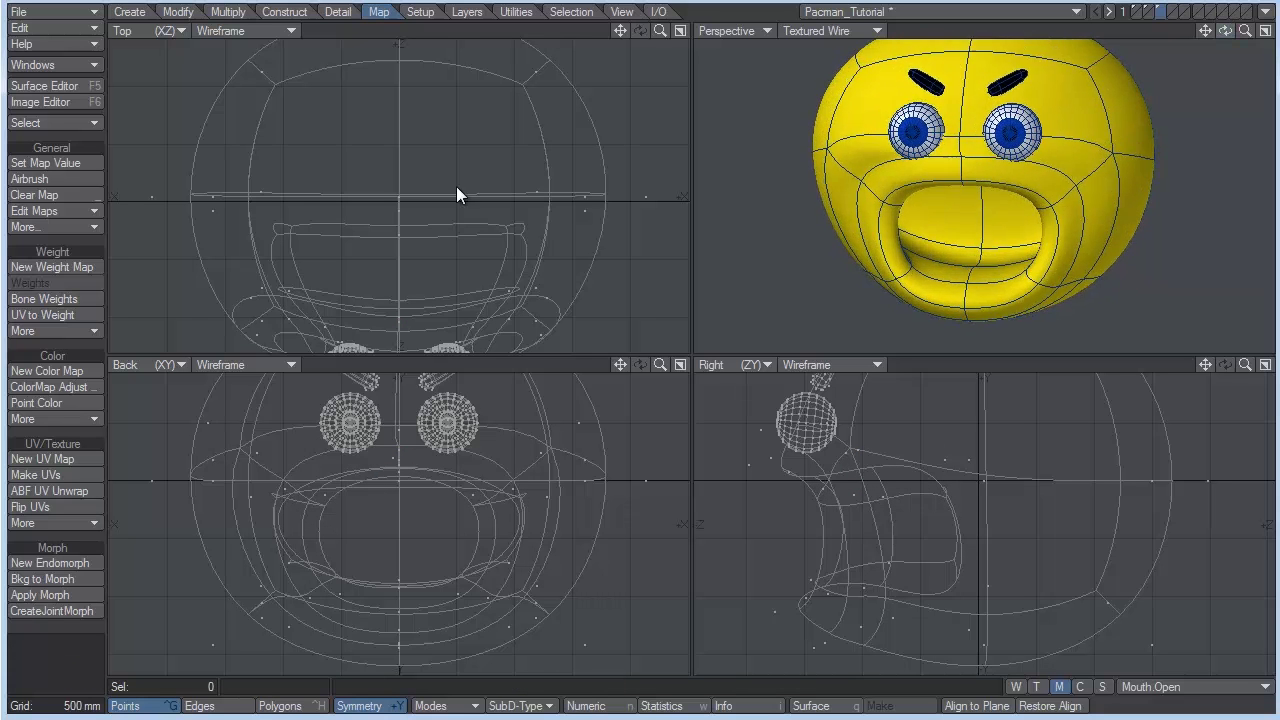
pyautogui.click(971, 264)
pyautogui.press('t')
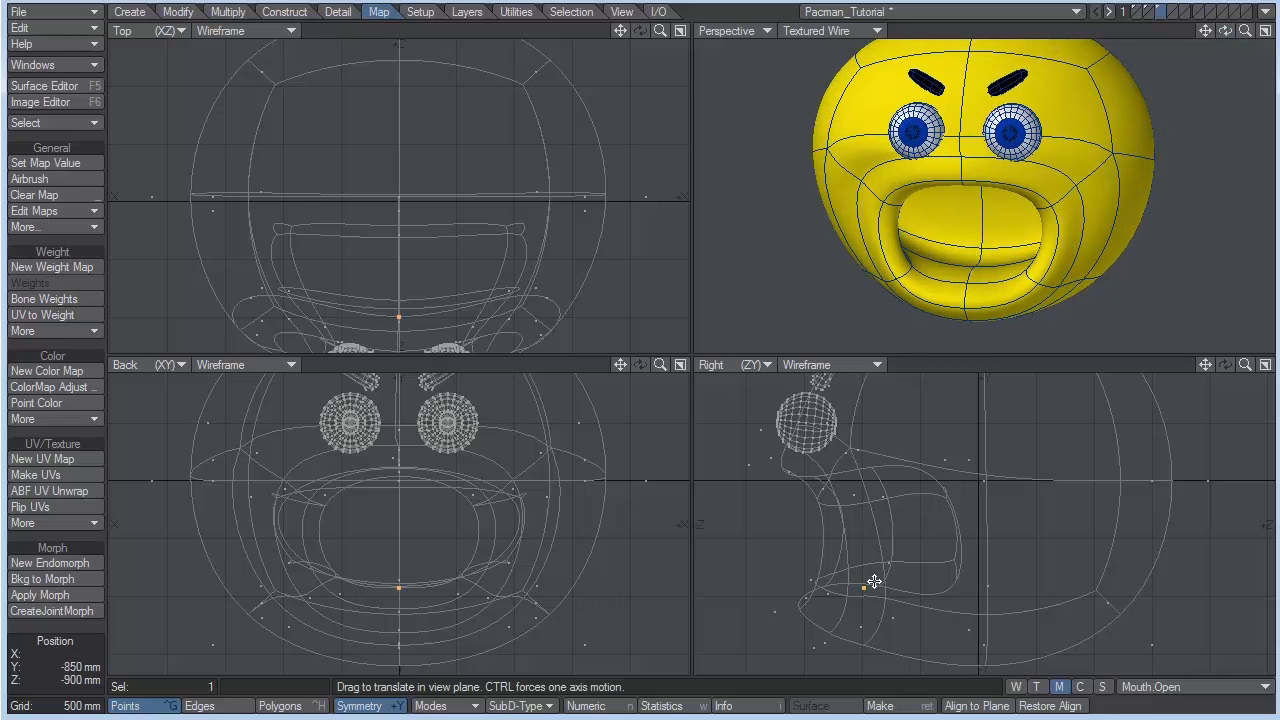
pyautogui.moveTo(872, 583); pyautogui.dragTo(863, 628)
pyautogui.press('/')
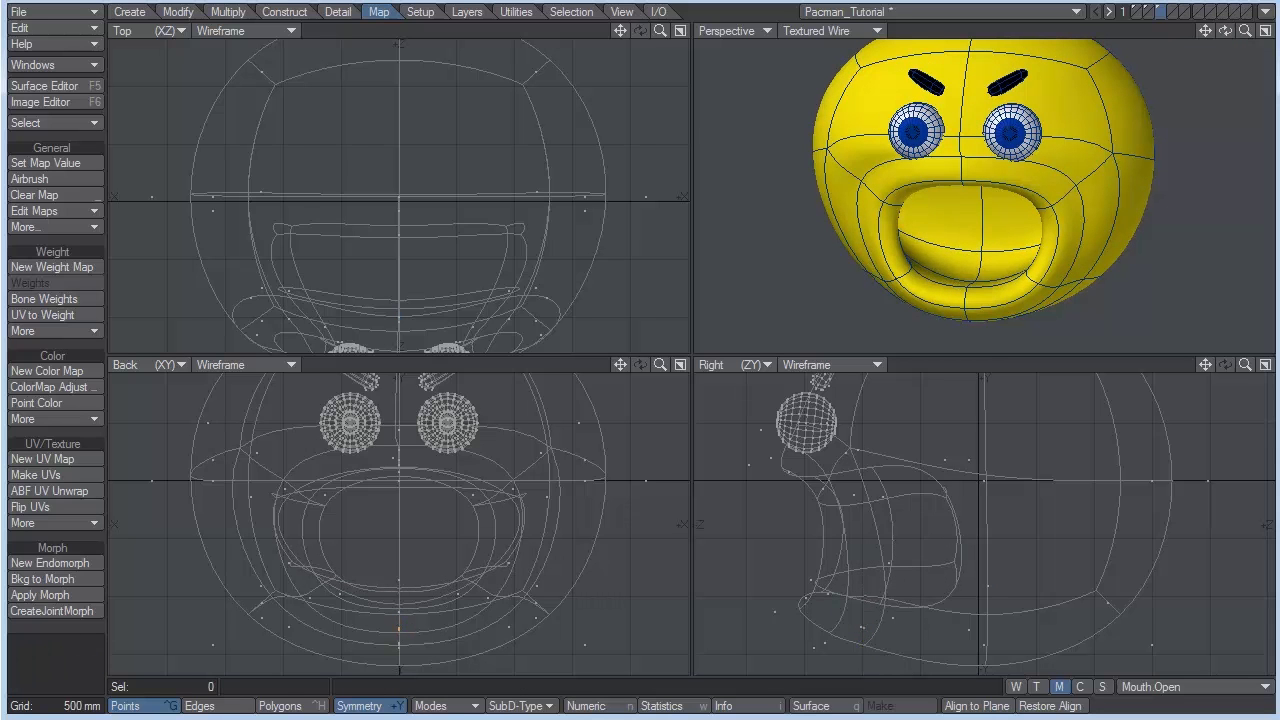
# Step: Use the Drag tool to pull the inner mouth's side points outward and its lower back points down
pyautogui.moveTo(1225, 30)
pyautogui.mouseDown()
pyautogui.moveTo(1195, 33)
pyautogui.moveTo(1238, 34)
pyautogui.moveTo(1226, 42)
pyautogui.mouseUp()
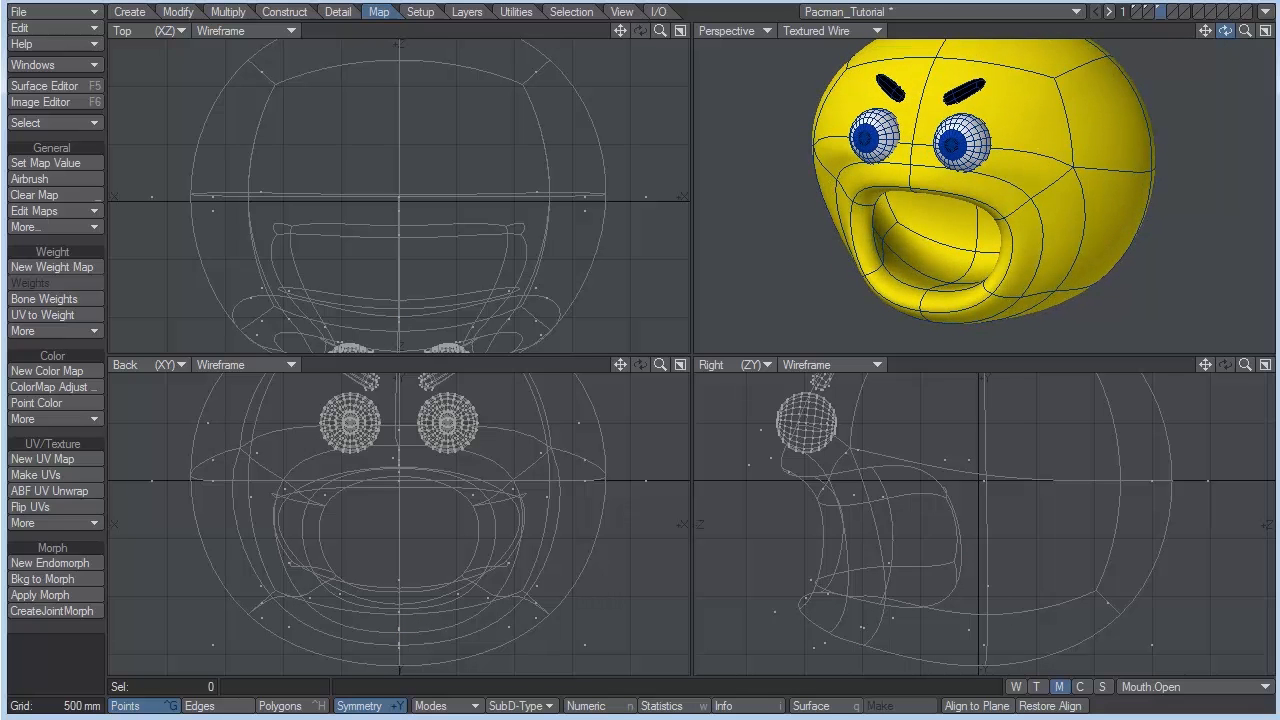
pyautogui.hotkey('ctrl', 't')
pyautogui.moveTo(886, 243); pyautogui.dragTo(910, 240)
pyautogui.press('space')
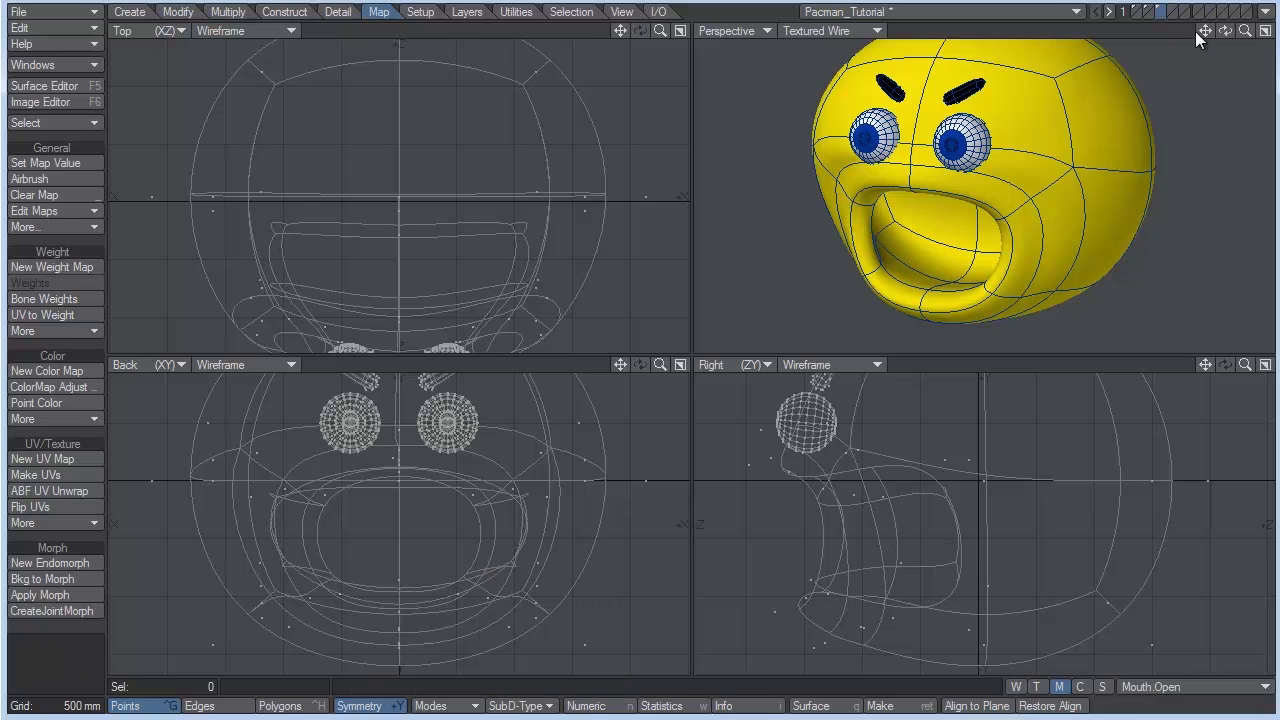
pyautogui.moveTo(1230, 30); pyautogui.dragTo(1266, 30)
pyautogui.press('t')
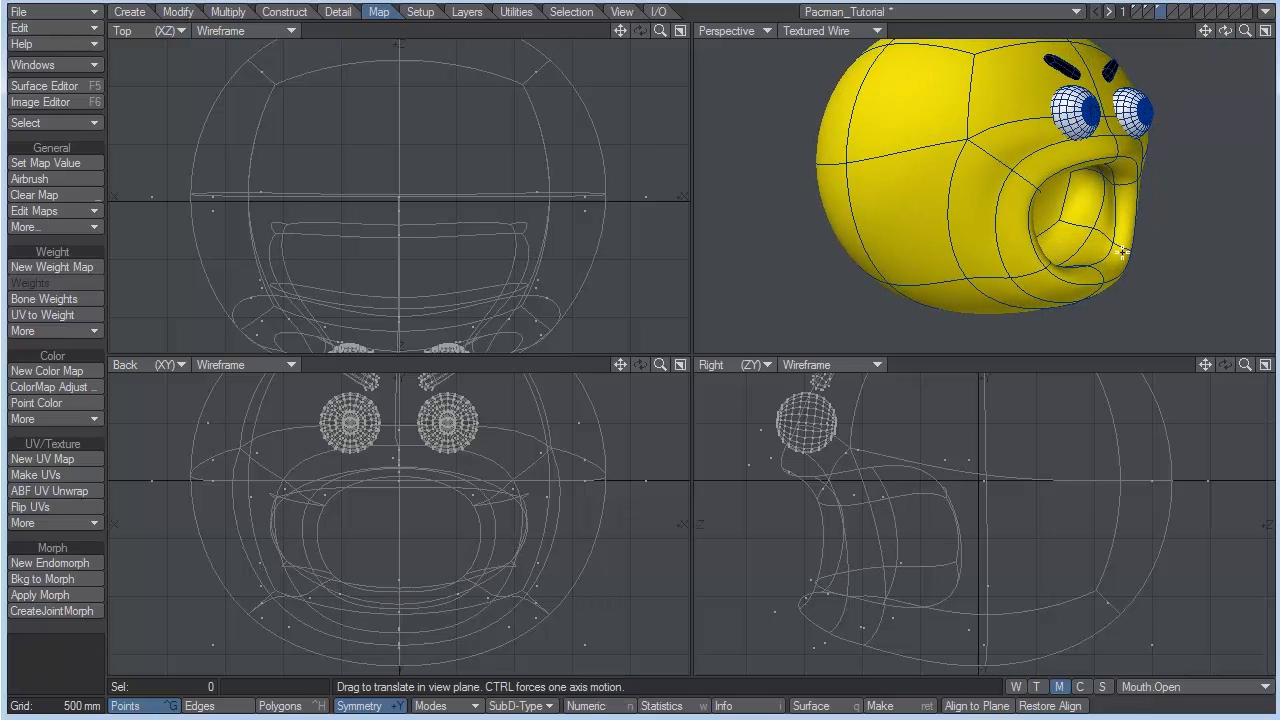
pyautogui.moveTo(1093, 225); pyautogui.dragTo(1090, 235)
pyautogui.moveTo(1244, 26); pyautogui.dragTo(1188, 36)
# Step: Select both complete eyeballs, move them up and back in the side view, rotate them 22° and clear the selection
pyautogui.press('space')
pyautogui.press('space')
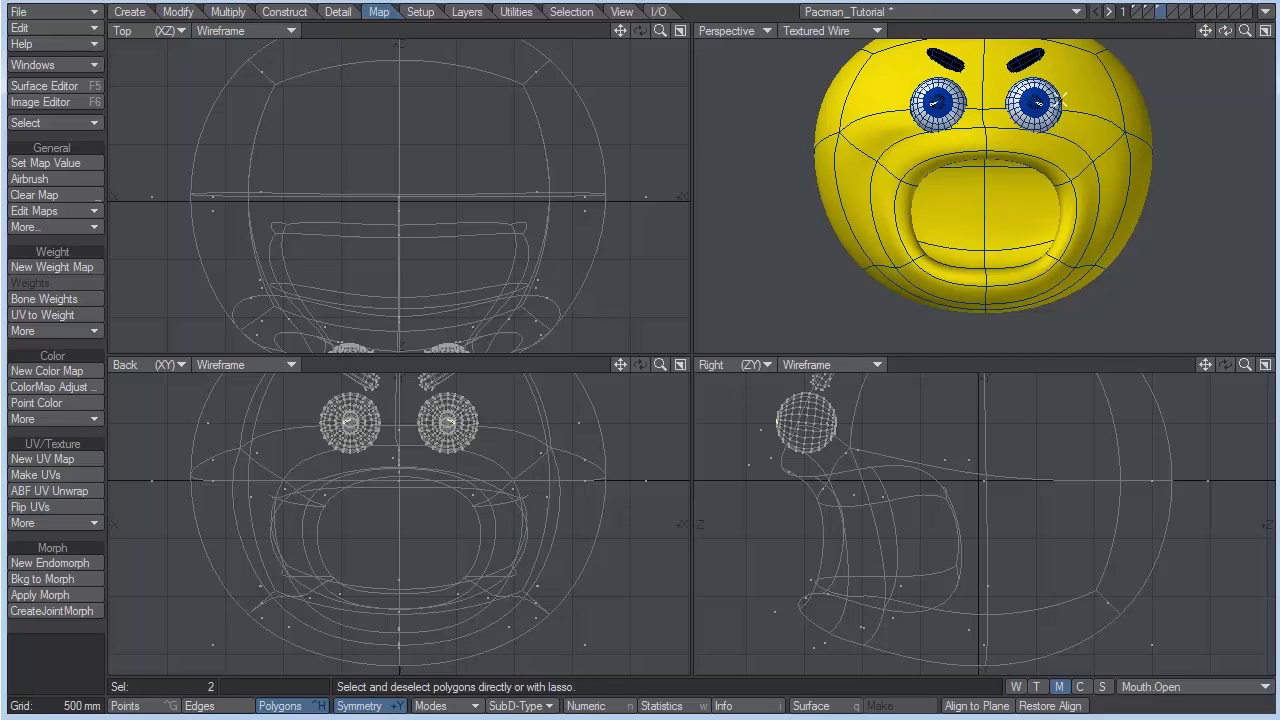
pyautogui.press(']')
pyautogui.press('a')
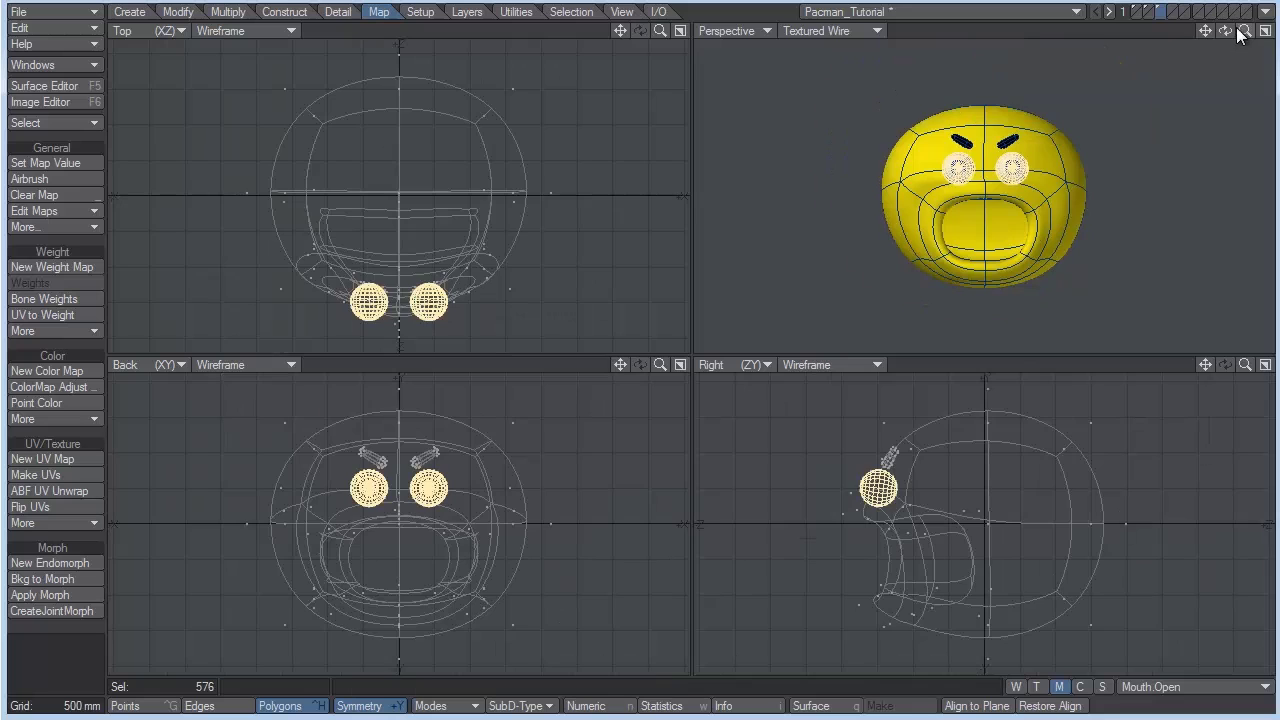
pyautogui.moveTo(1245, 30); pyautogui.dragTo(1188, 167)
pyautogui.moveTo(1205, 364); pyautogui.dragTo(1255, 422)
pyautogui.press('t')
pyautogui.moveTo(815, 500); pyautogui.dragTo(864, 470)
pyautogui.press('y')
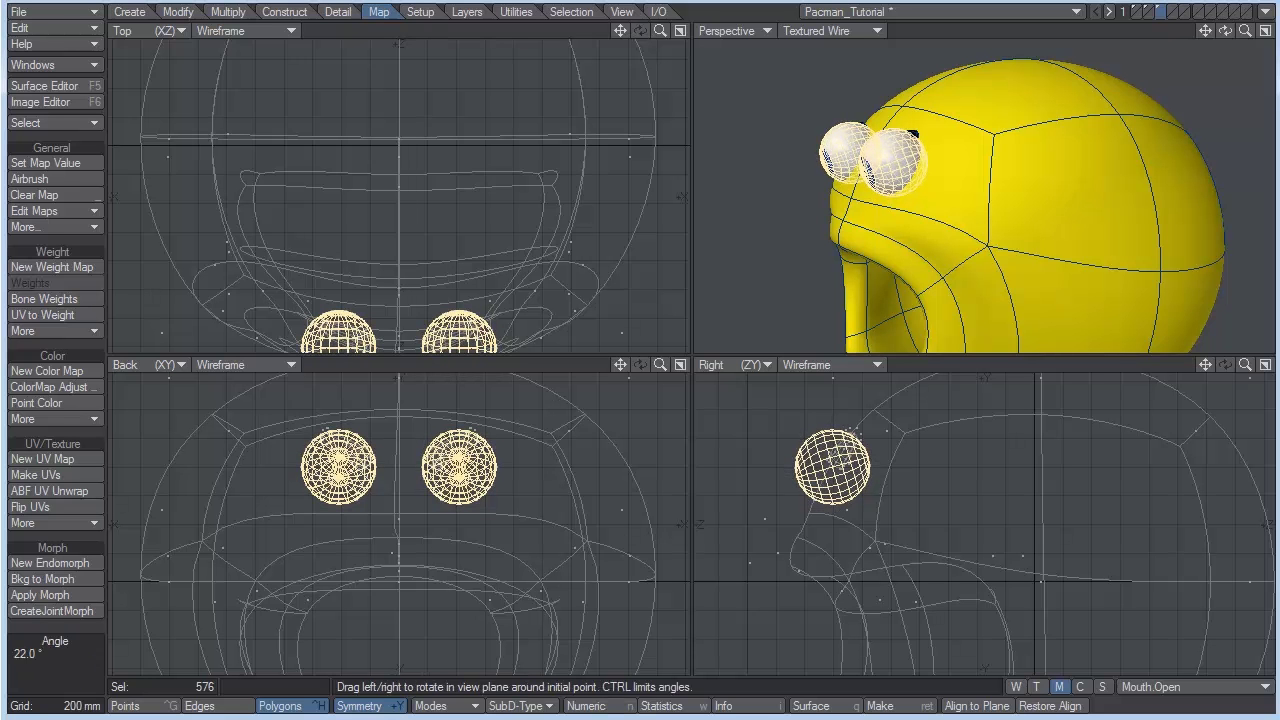
pyautogui.press('space')
pyautogui.press('/')
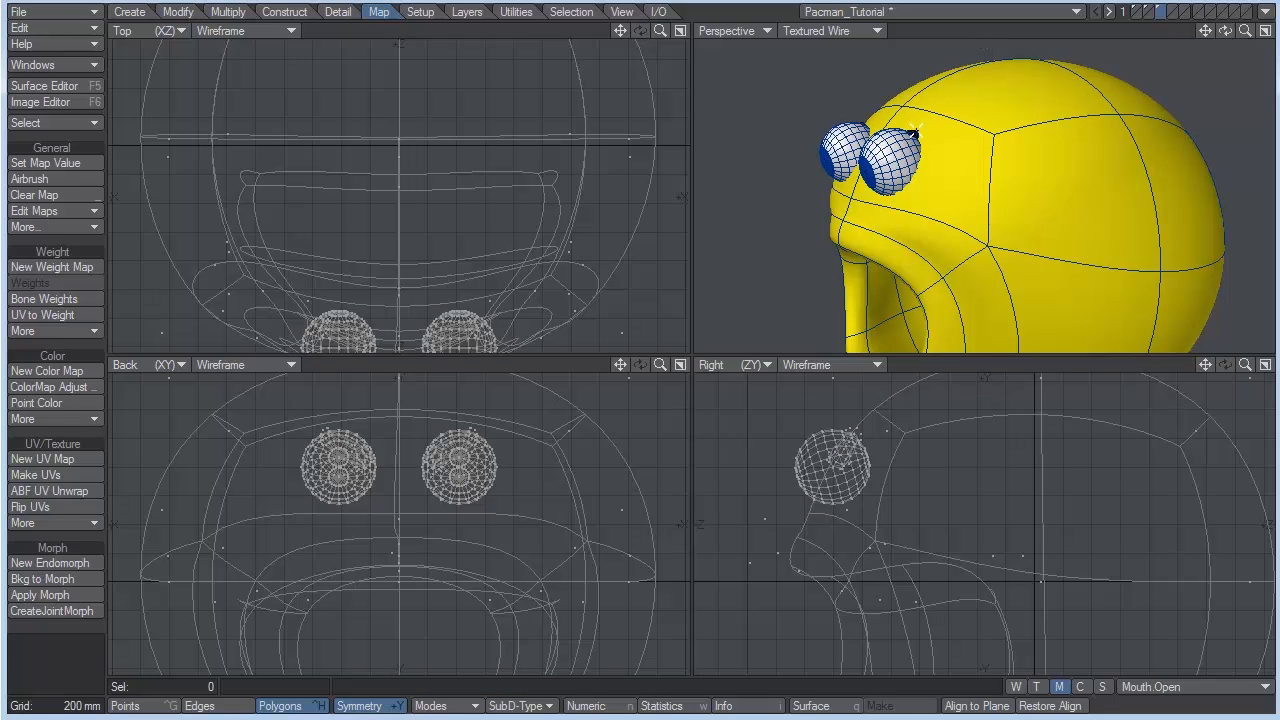
# Step: Select both eyebrows, move them up and back above the eyes, rotate them to follow the forehead and clear the selection
pyautogui.press(']')
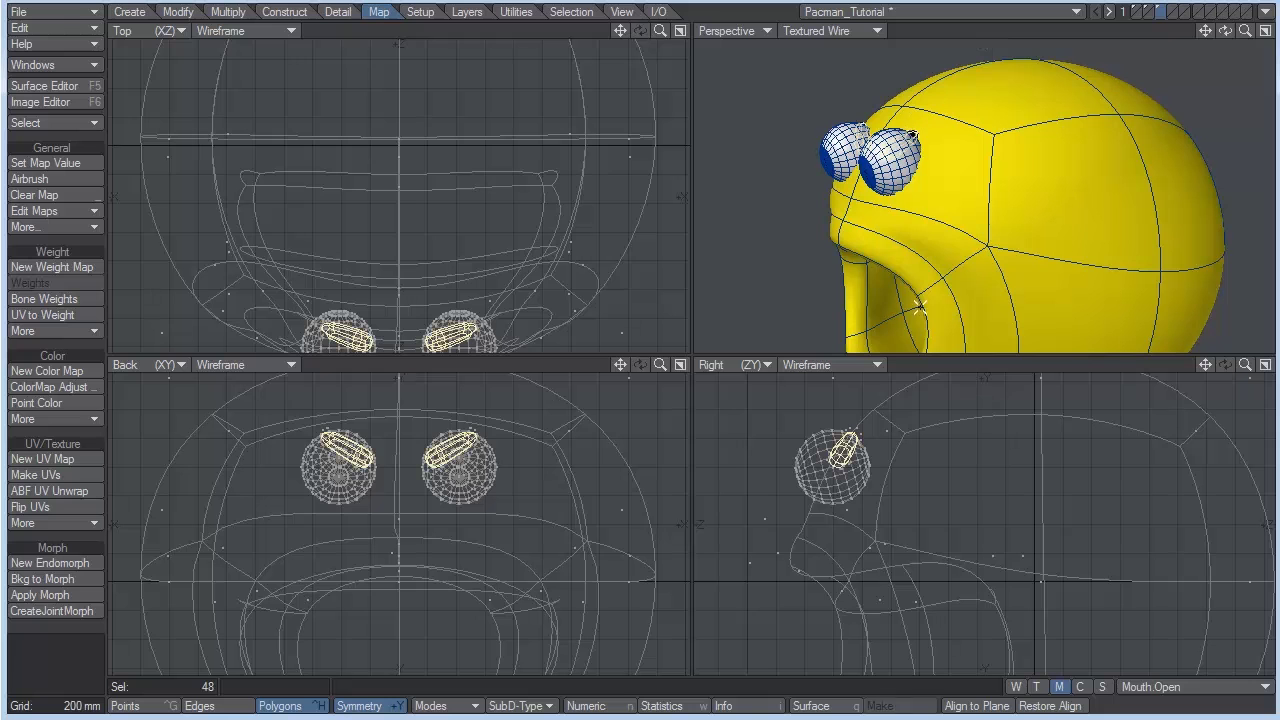
pyautogui.press('t')
pyautogui.moveTo(859, 436)
pyautogui.mouseDown()
pyautogui.moveTo(886, 391)
pyautogui.moveTo(856, 407)
pyautogui.moveTo(873, 410)
pyautogui.mouseUp()
pyautogui.press('y')
pyautogui.press('t')
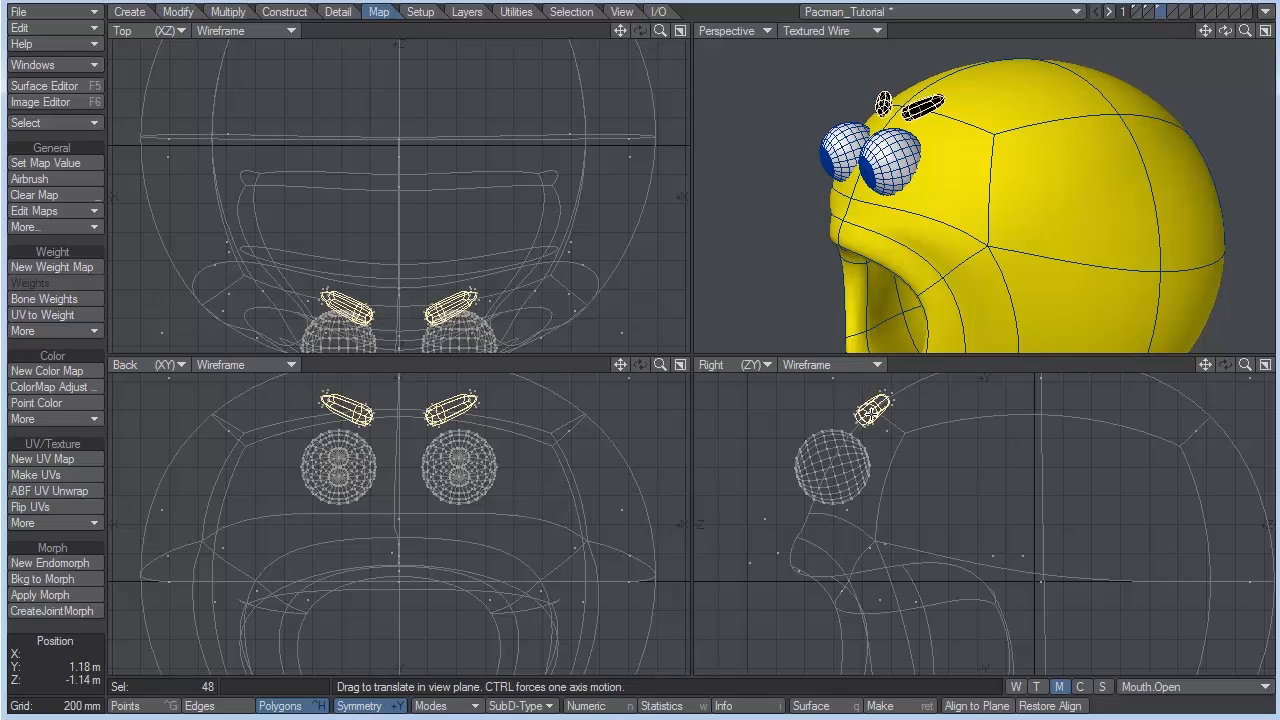
pyautogui.click(920, 367)
pyautogui.click(920, 366)
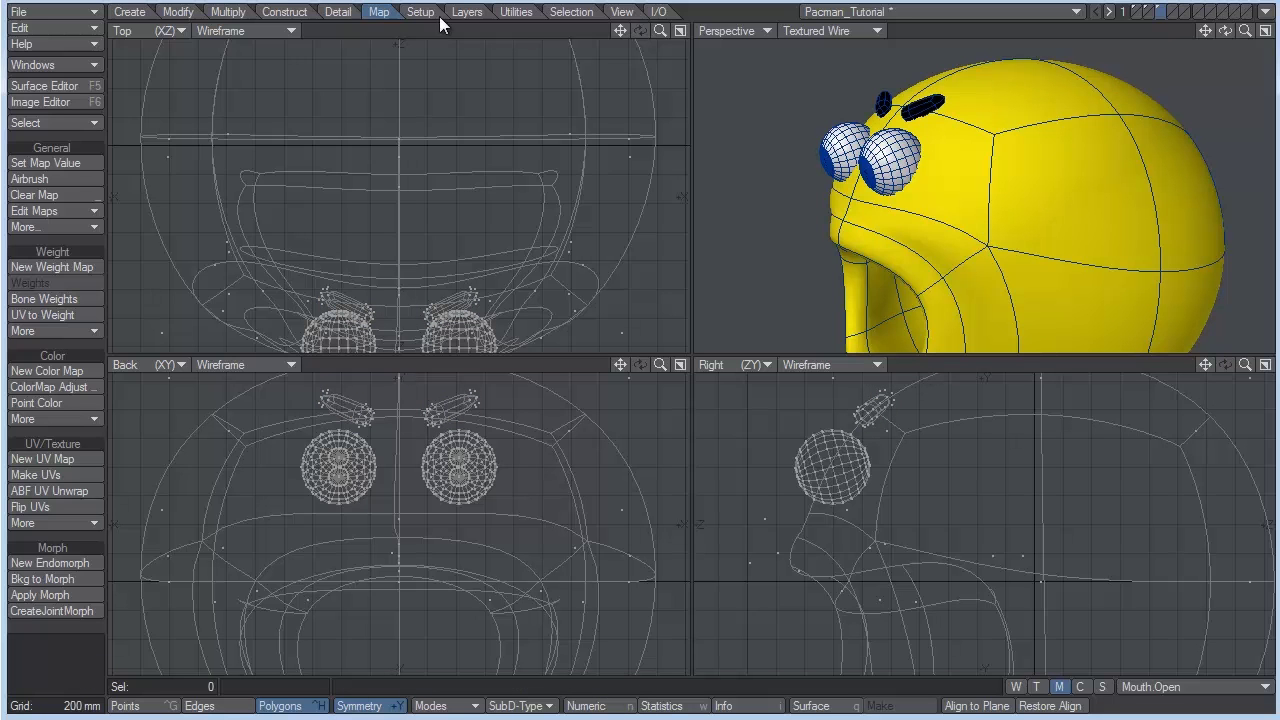
# Step: Turn the head to face front and set the perspective view to Texture shading
pyautogui.click(177, 13)
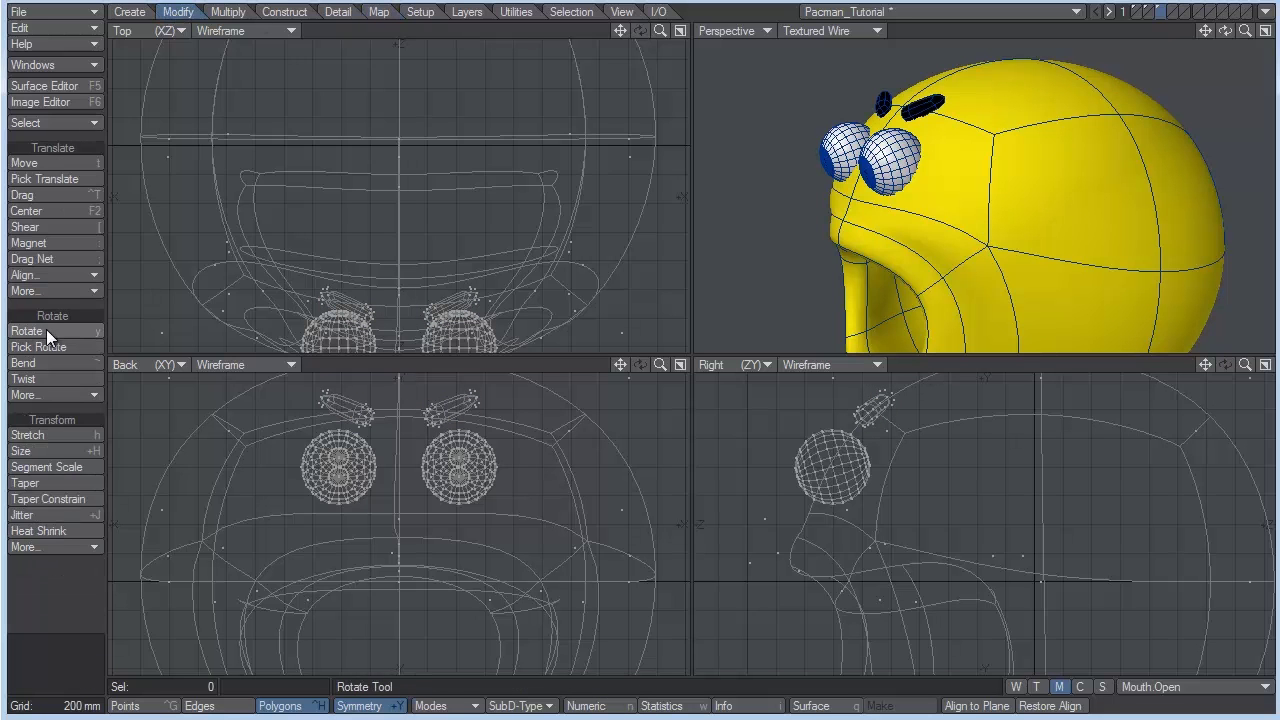
pyautogui.click(130, 12)
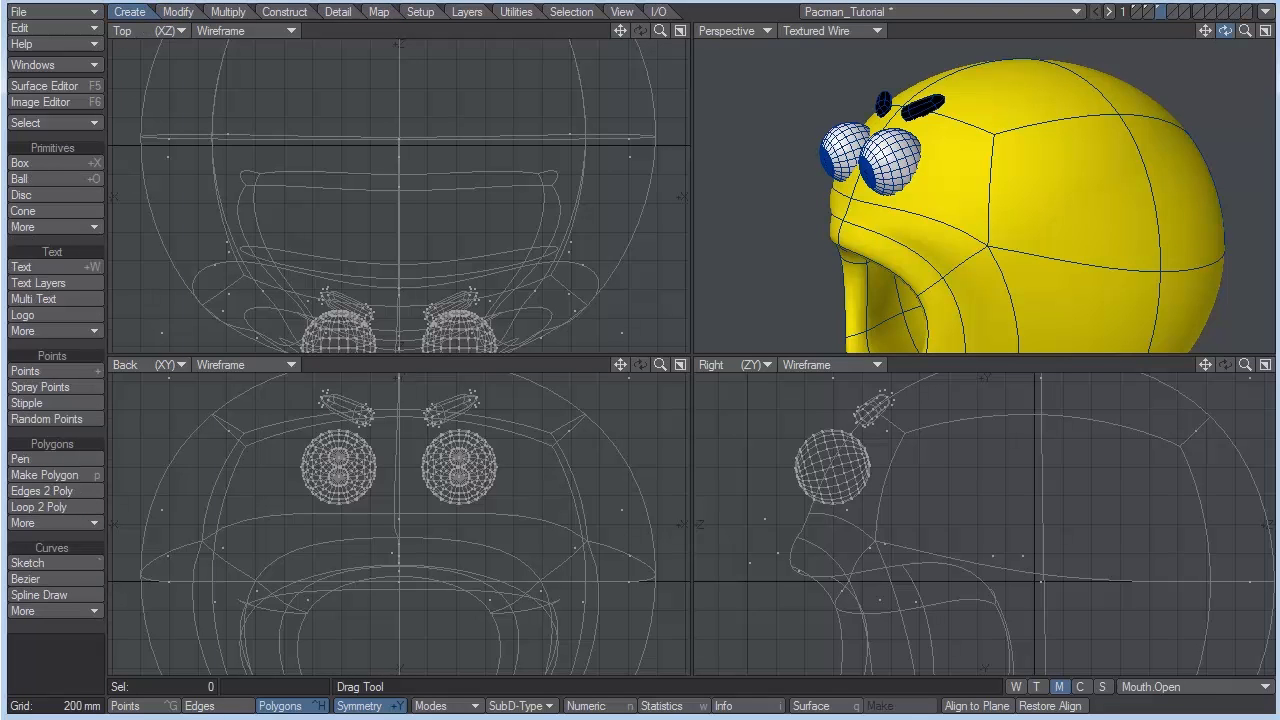
pyautogui.moveTo(1225, 31)
pyautogui.mouseDown()
pyautogui.moveTo(1150, 33)
pyautogui.moveTo(1249, 21)
pyautogui.moveTo(1200, 31)
pyautogui.mouseUp()
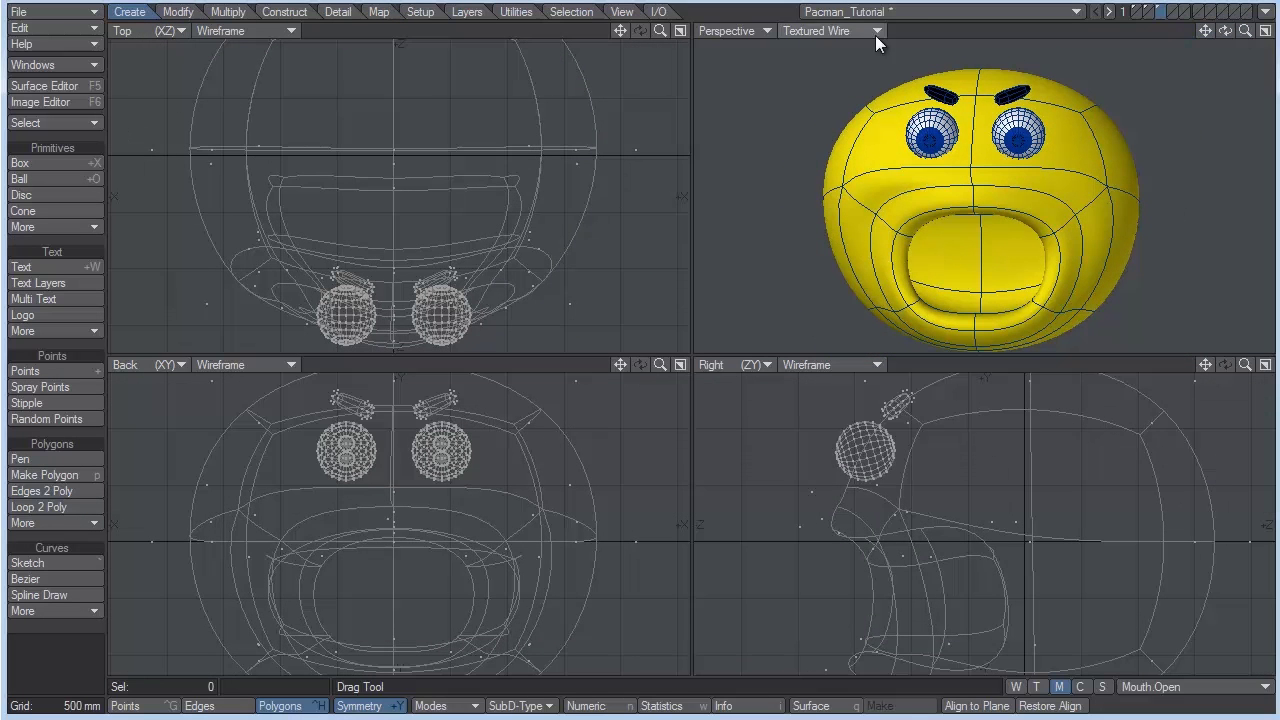
pyautogui.click(875, 33)
pyautogui.click(853, 21)
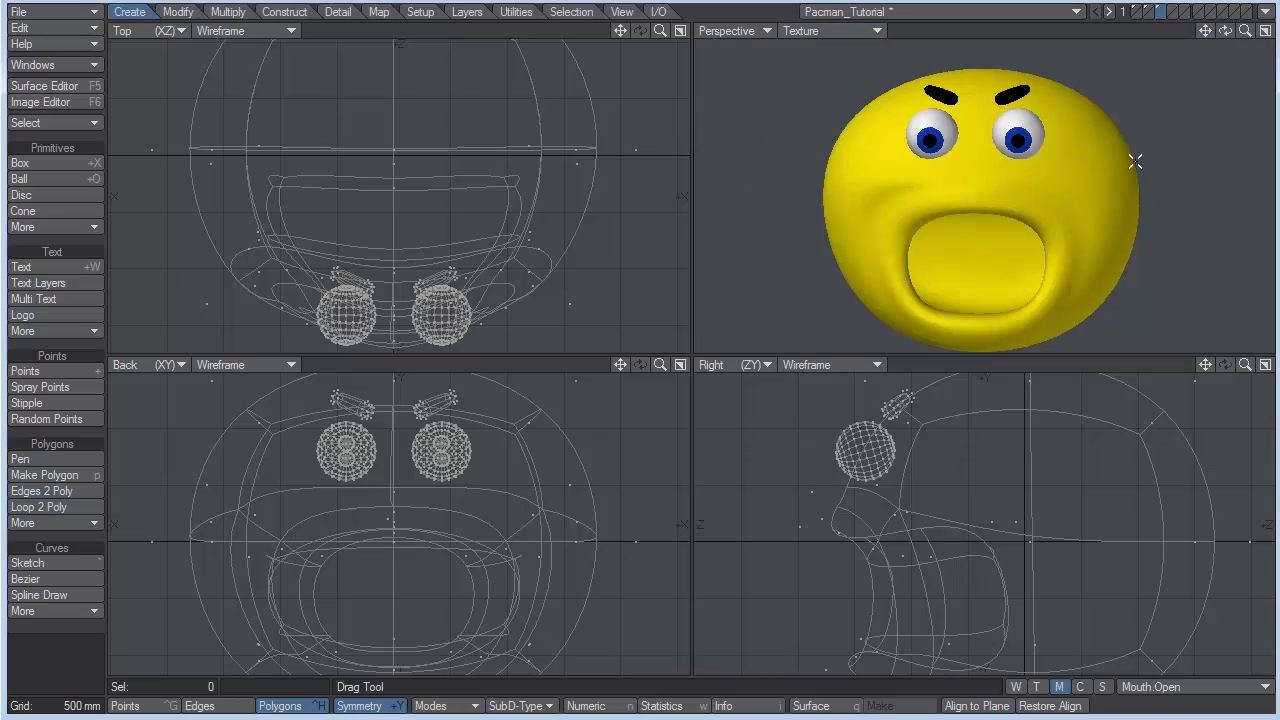
# Step: Compare the (base) shape with the Mouth.Open endomorph by switching between them twice, ending on Mouth.Open
pyautogui.click(1143, 687)
pyautogui.click(1125, 671)
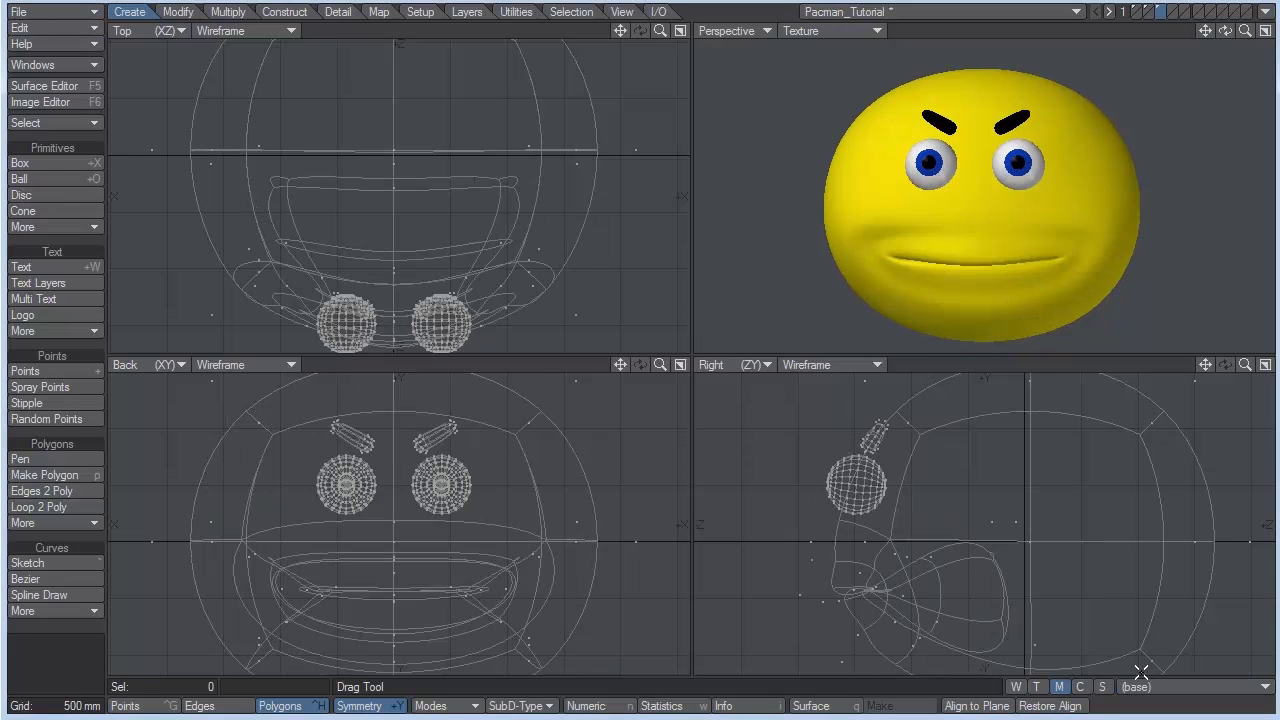
pyautogui.click(1155, 686)
pyautogui.click(1165, 697)
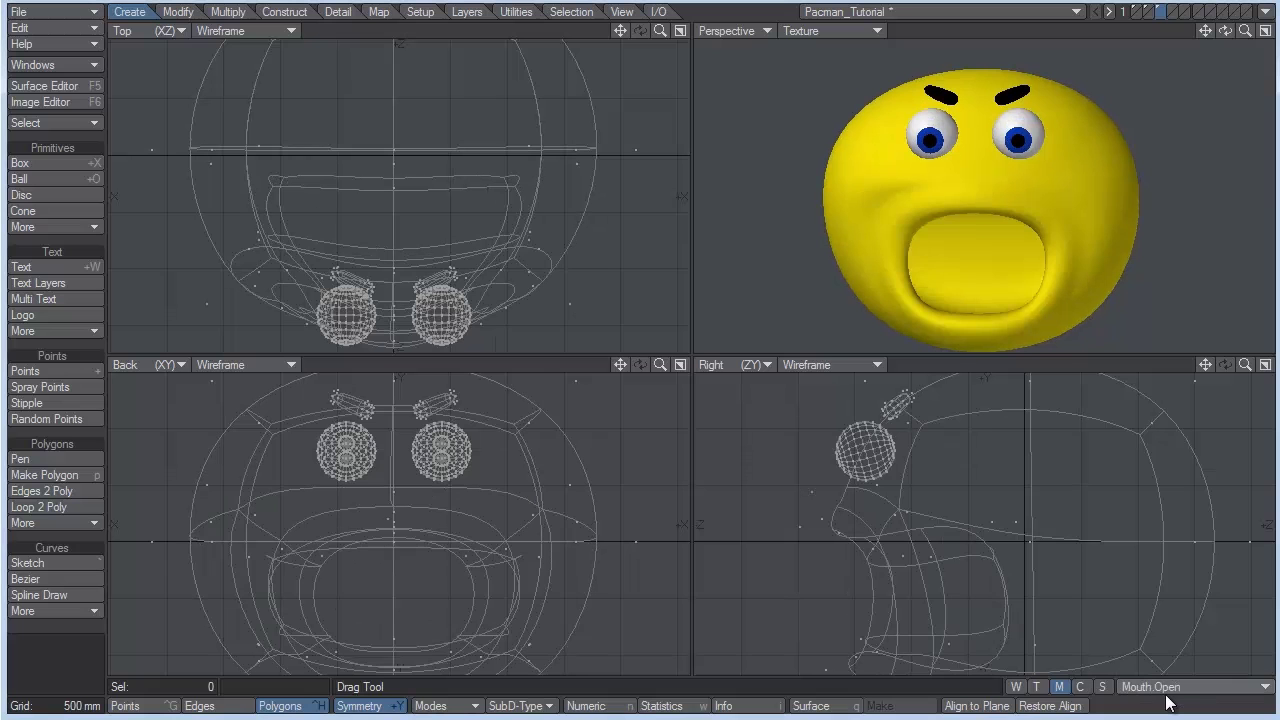
pyautogui.click(1172, 687)
pyautogui.click(1162, 672)
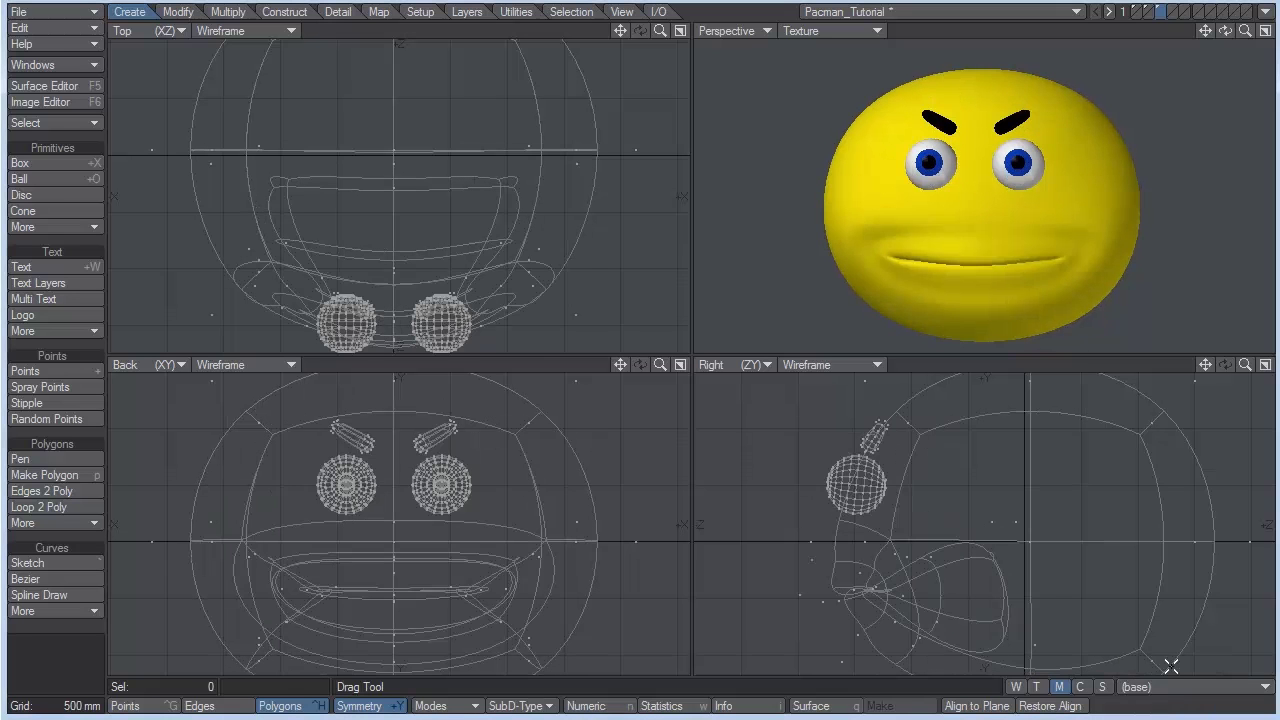
pyautogui.click(1174, 688)
pyautogui.click(1175, 698)
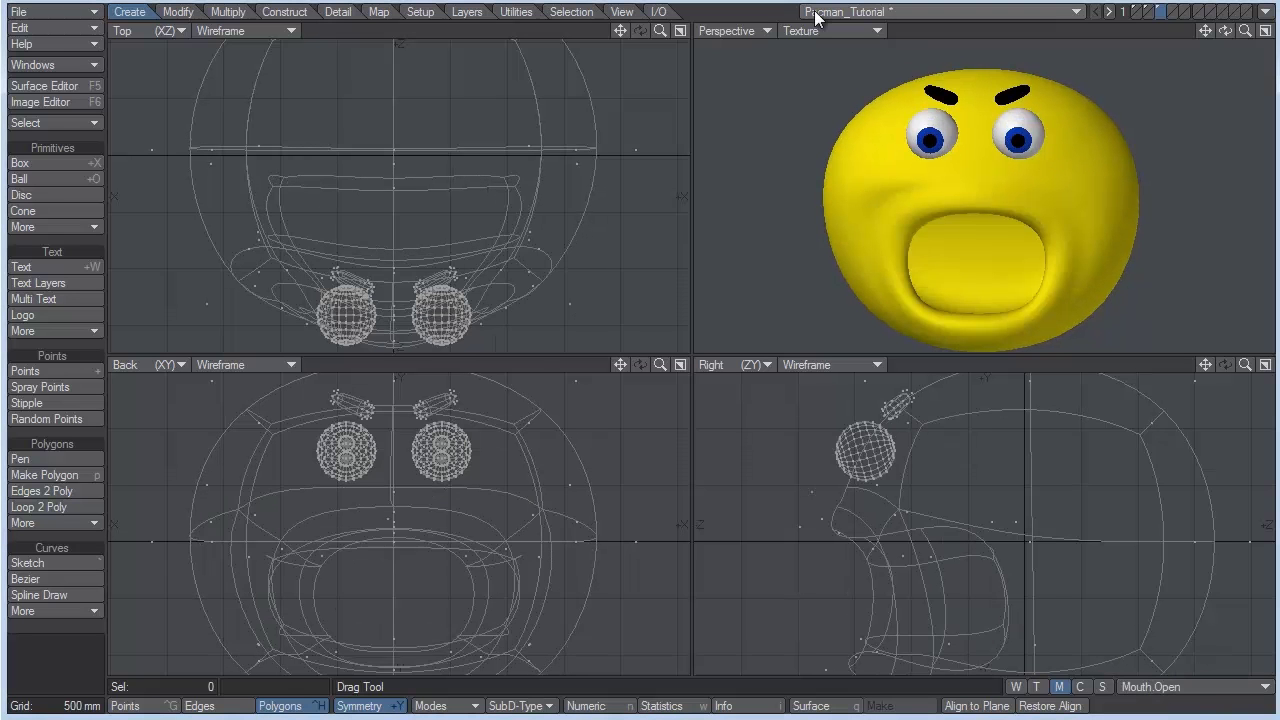
# Step: Examine the polygons between the eyes and upper lip, and turn the head to a three-quarter view
pyautogui.click(891, 181)
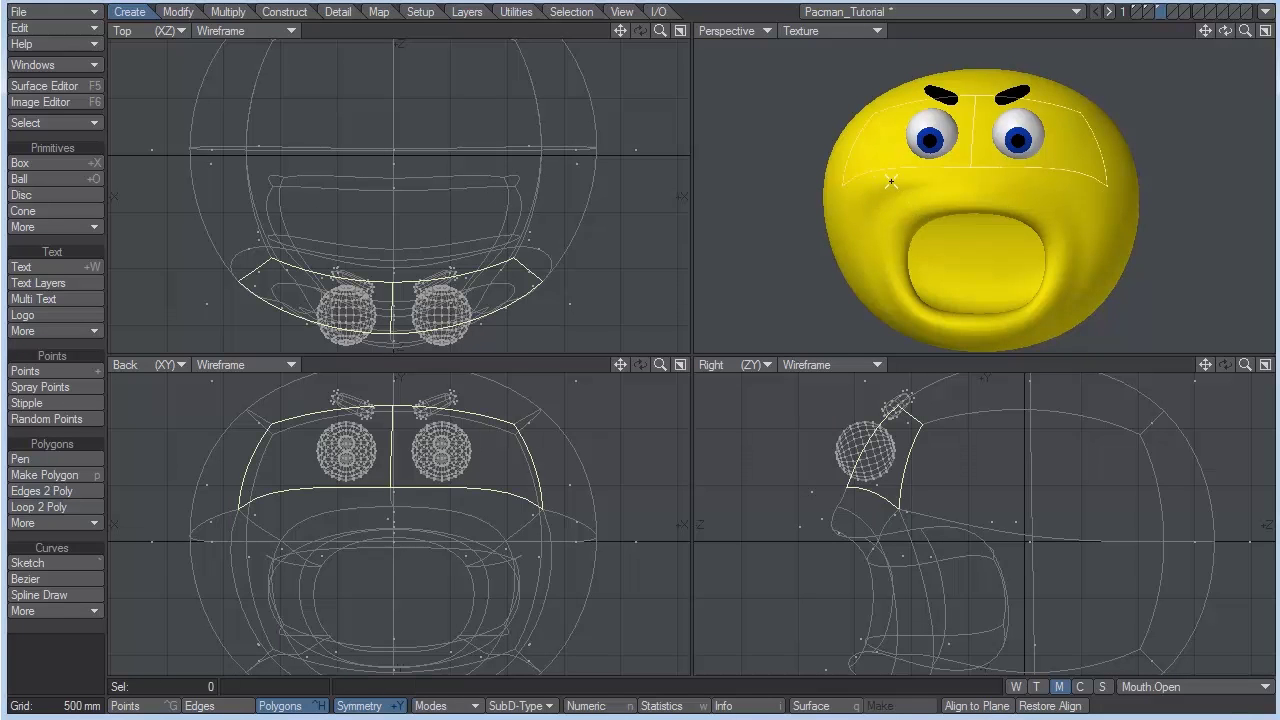
pyautogui.click(891, 181)
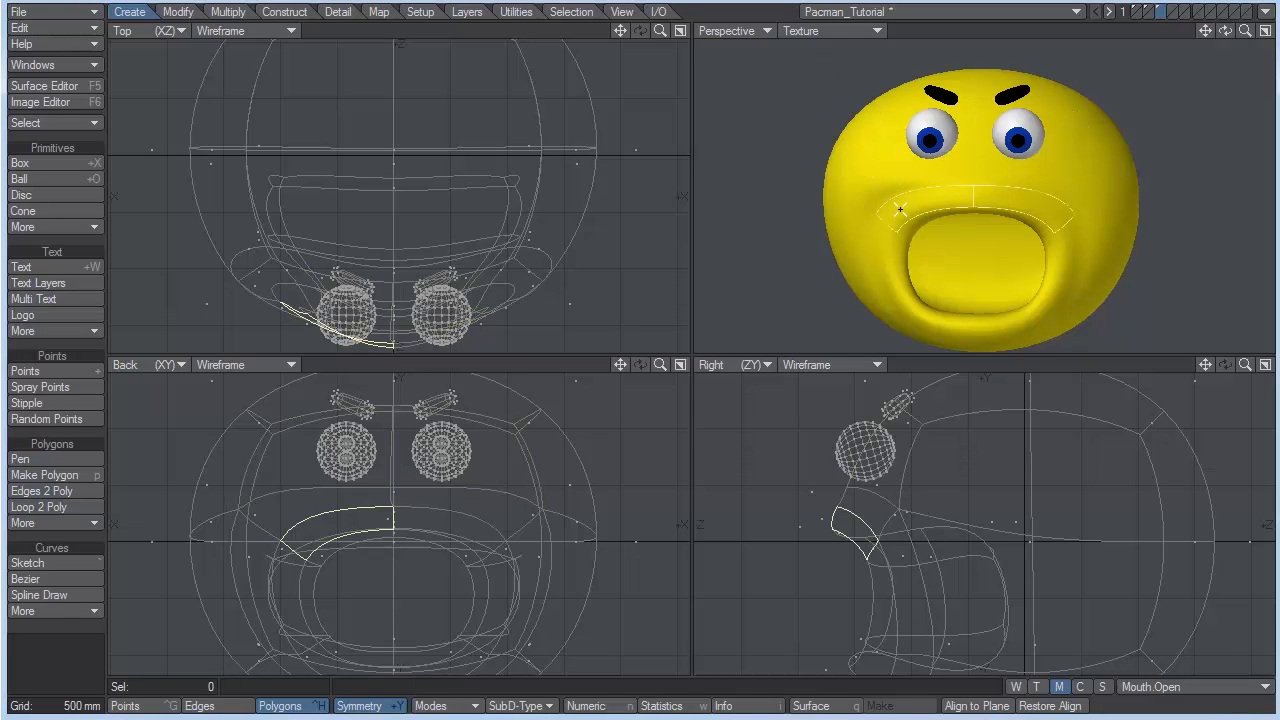
pyautogui.moveTo(1225, 30); pyautogui.dragTo(454, 194)
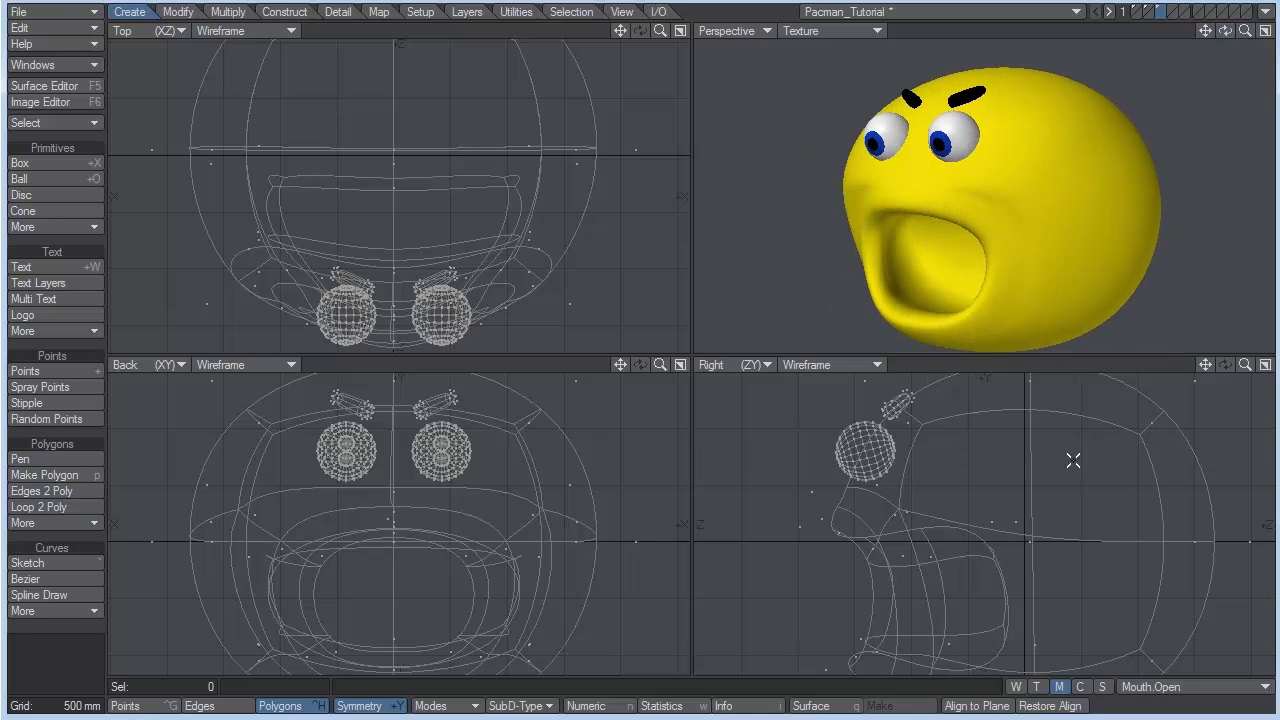
# Step: Switch the head back to its (base) shape and send the object to Layout
pyautogui.click(1158, 676)
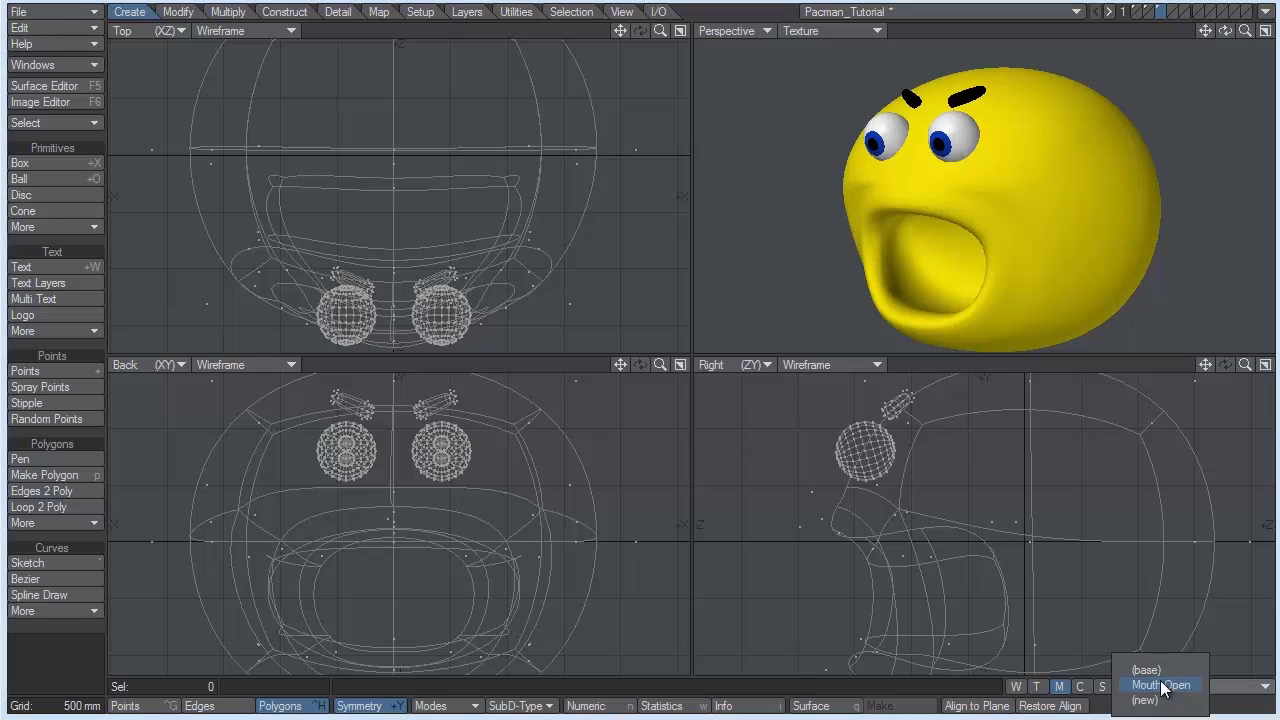
pyautogui.click(1145, 664)
pyautogui.moveTo(1243, 32); pyautogui.dragTo(1205, 35)
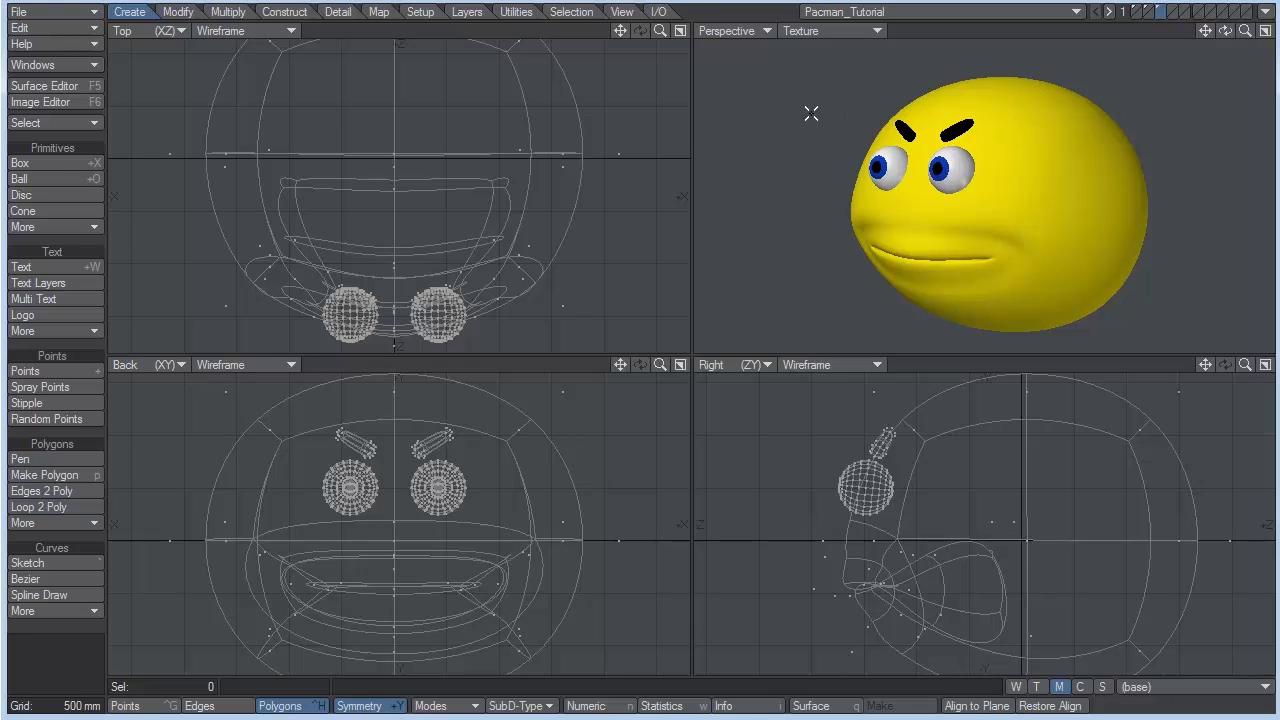
pyautogui.click(1266, 14)
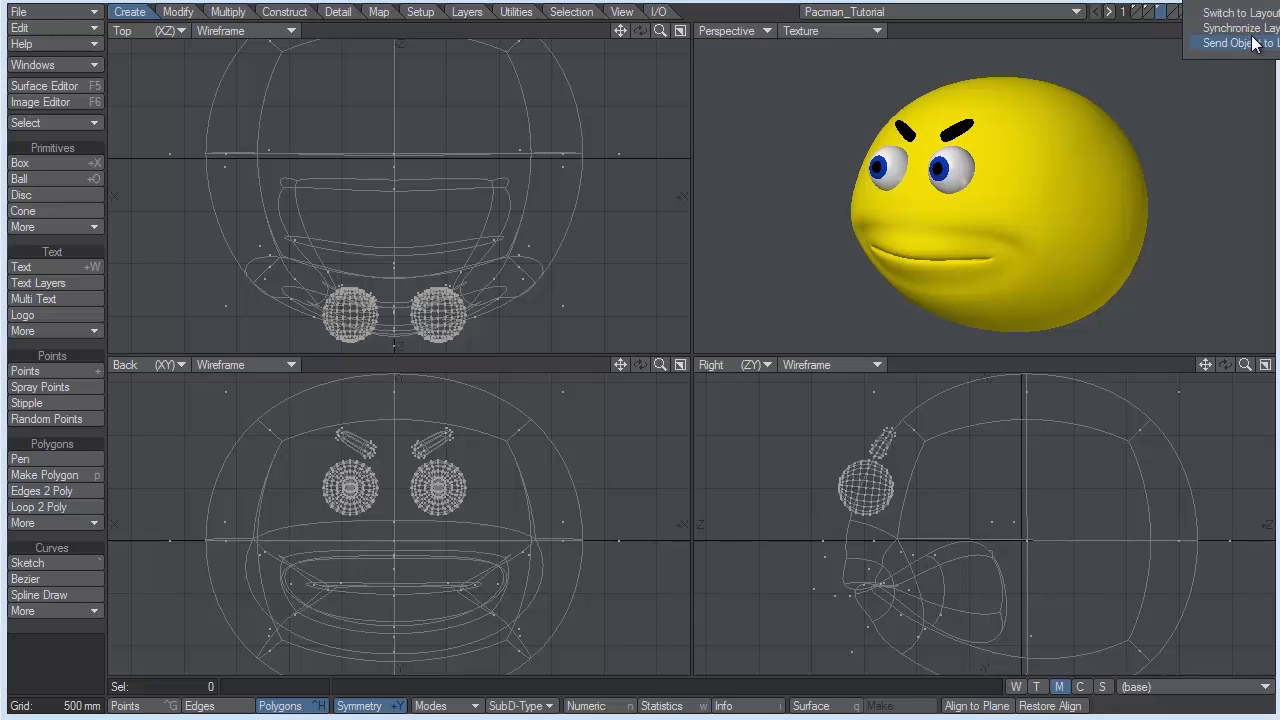
pyautogui.click(1250, 44)
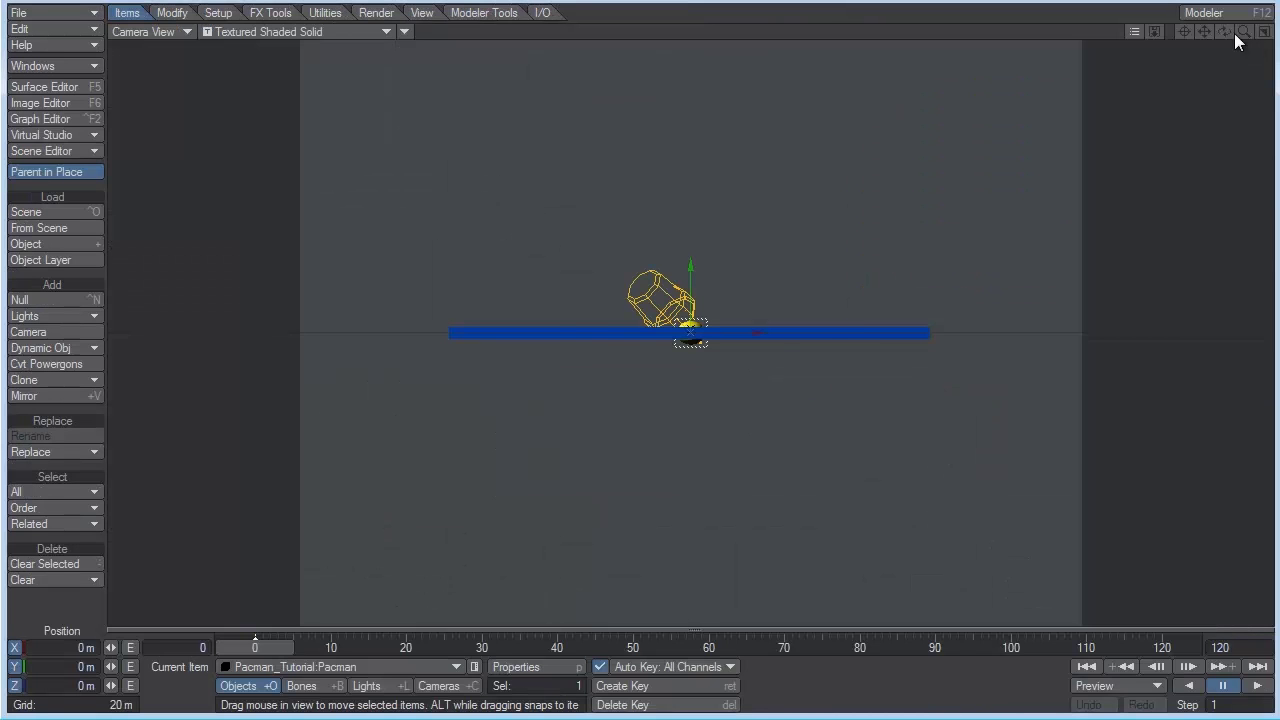
# Step: Switch to the Perspective view and set the grid square size to 1 m in the display preferences
pyautogui.press('4')
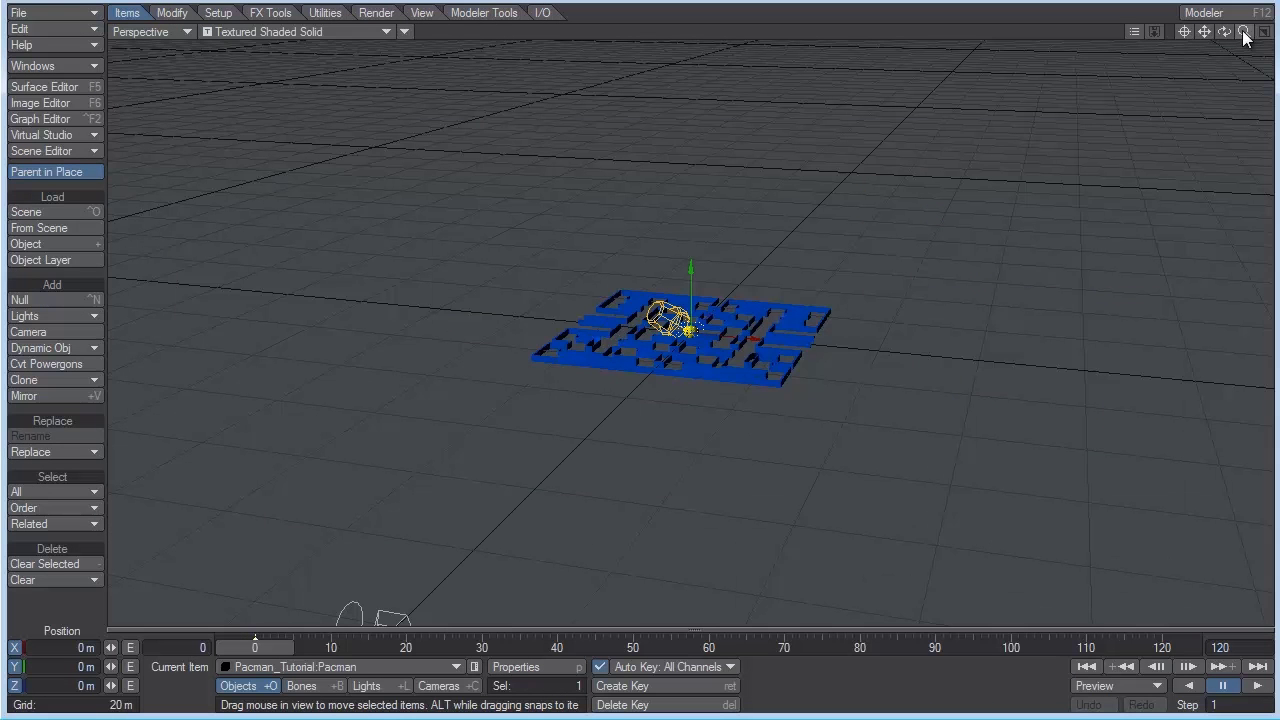
pyautogui.press('o')
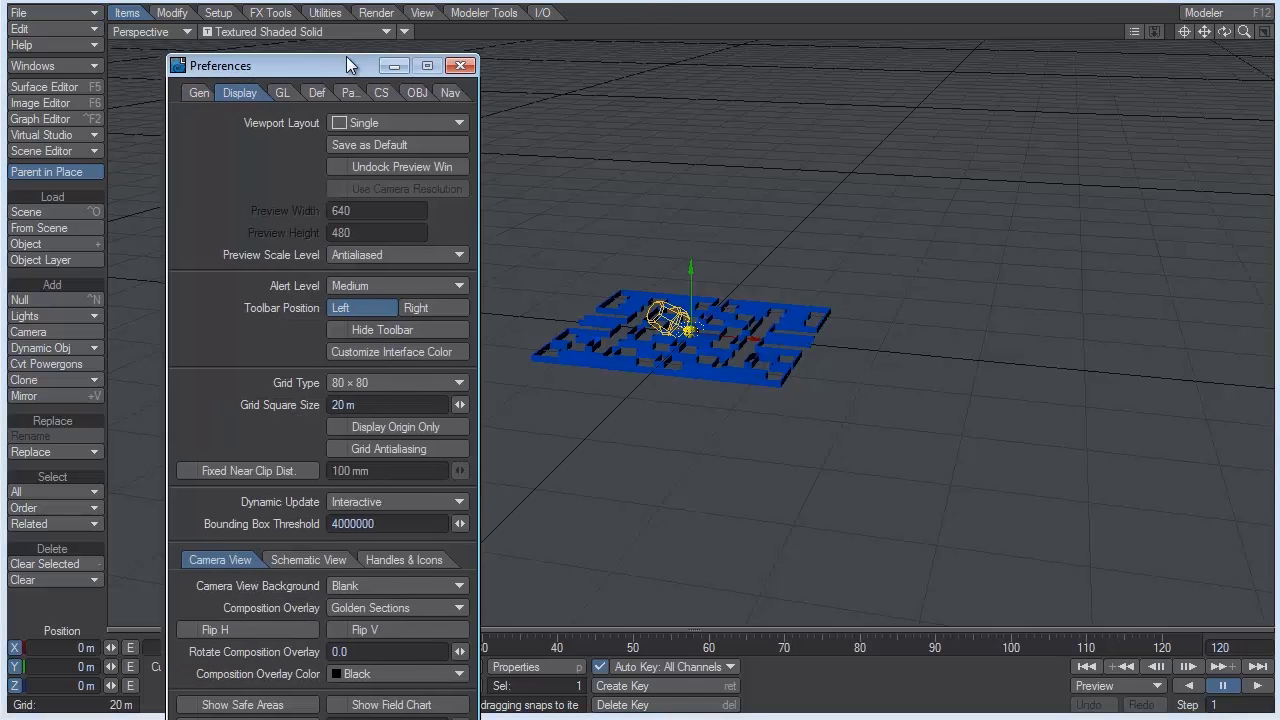
pyautogui.moveTo(338, 12); pyautogui.dragTo(546, 9)
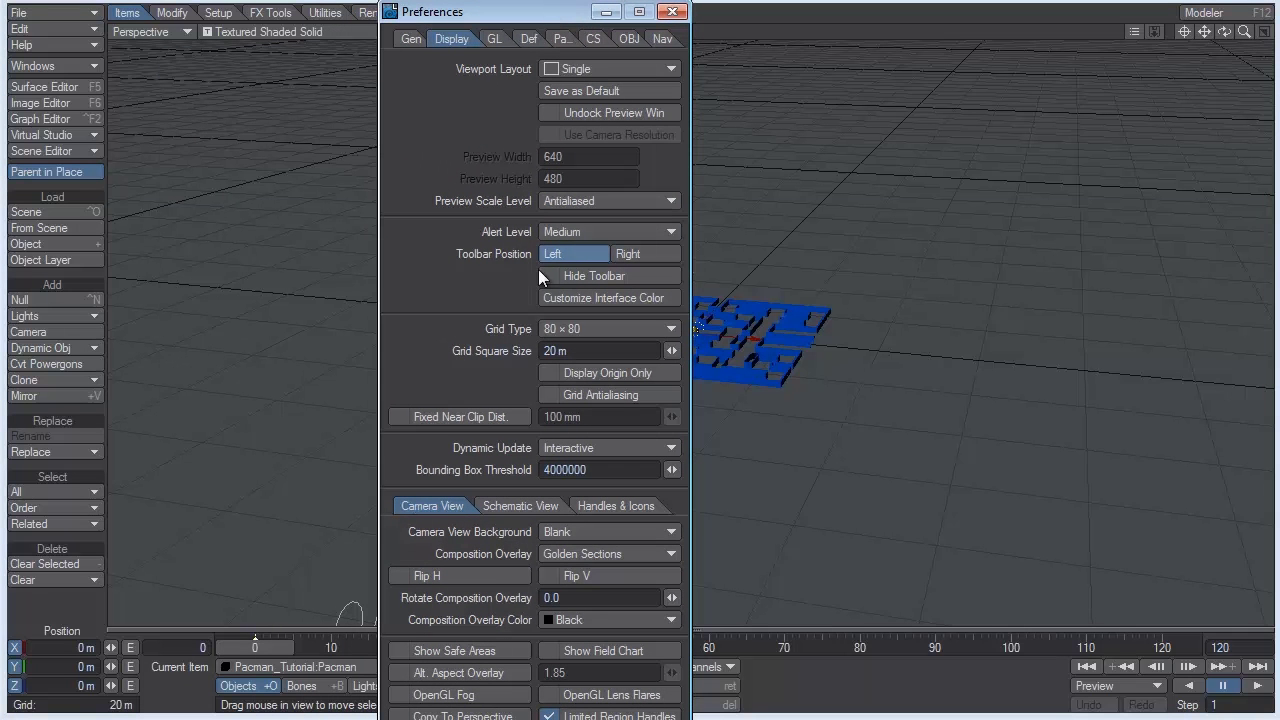
pyautogui.moveTo(579, 351); pyautogui.dragTo(492, 344)
pyautogui.write('1m')
pyautogui.press('Return')
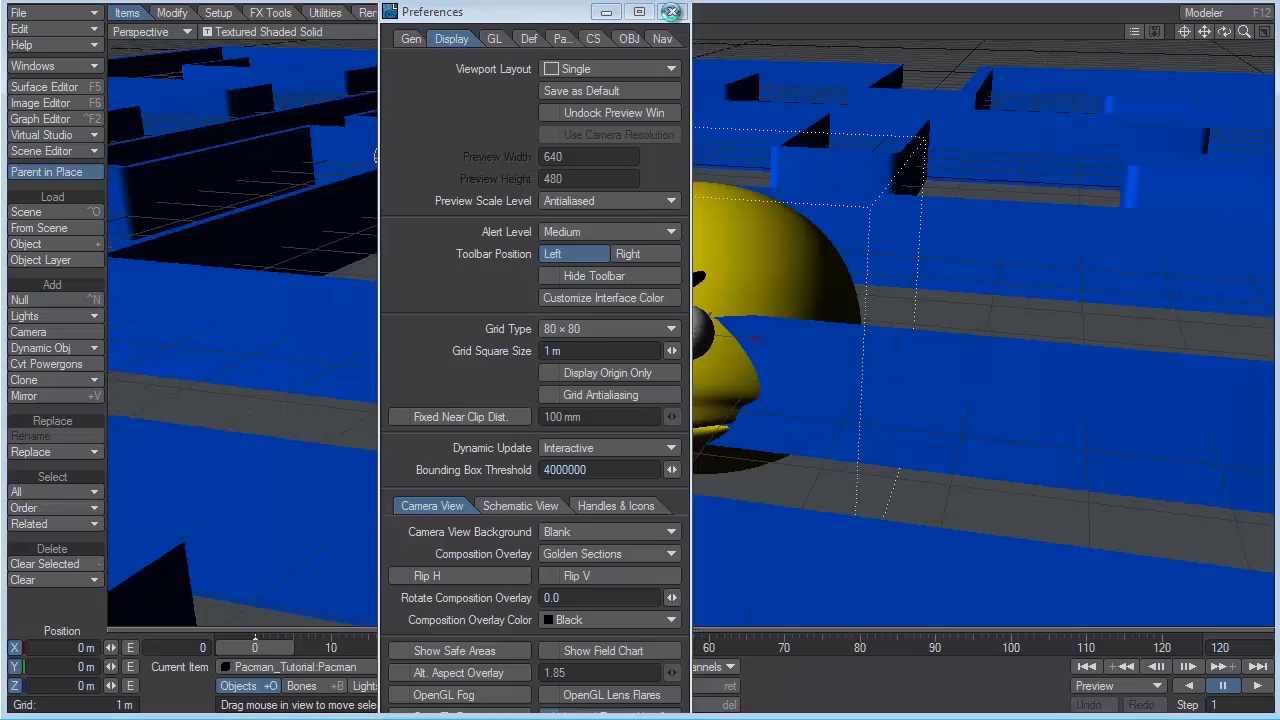
pyautogui.click(672, 12)
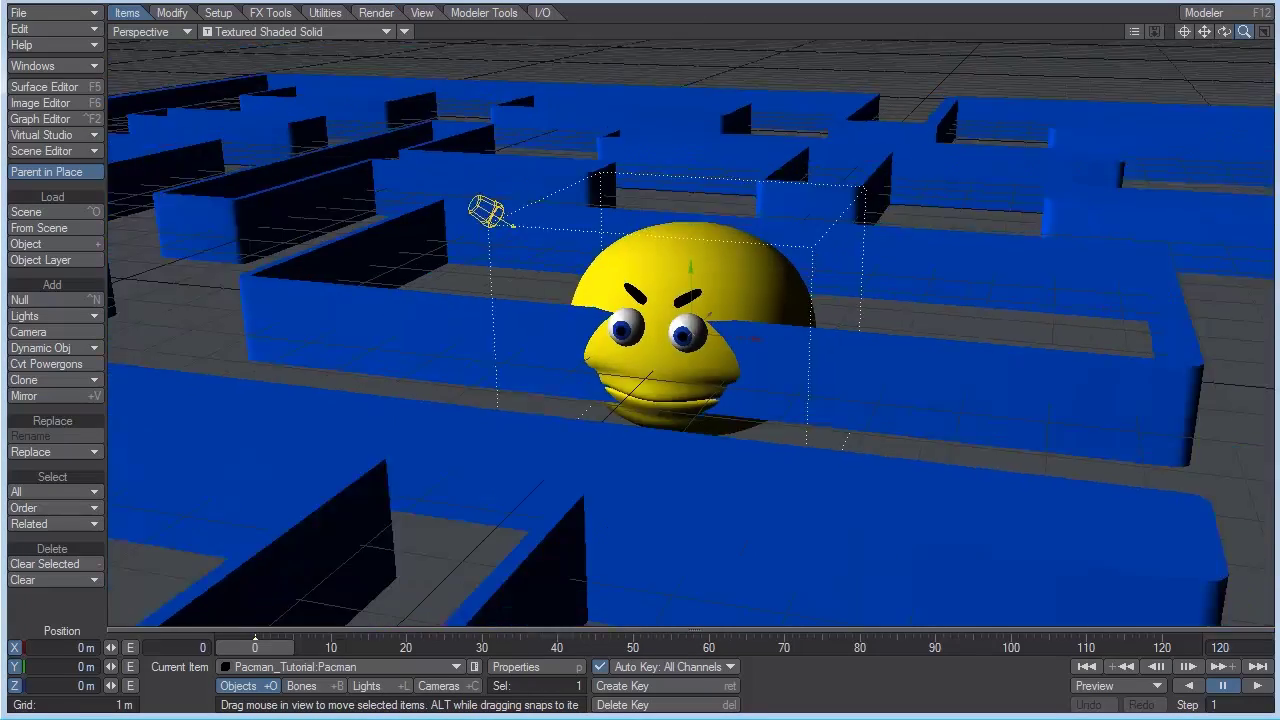
# Step: Select the Pacman_Tutorial:Pacman object and move it from the maze centre into the corridor near the outer wall, working in the Top view
pyautogui.keyDown('ctrl'); pyautogui.keyDown('alt'); pyautogui.moveTo(732, 91); pyautogui.dragTo(457, 190); pyautogui.keyUp('alt'); pyautogui.keyUp('ctrl')
pyautogui.click(332, 670)
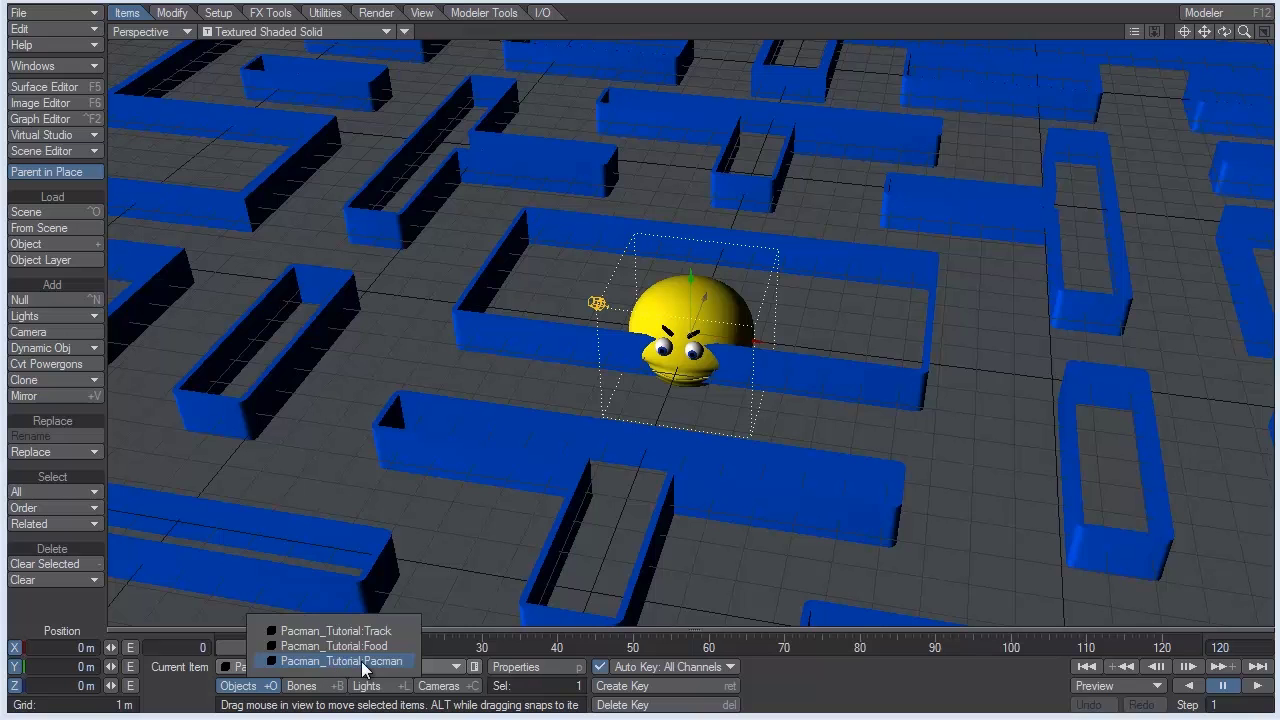
pyautogui.click(366, 662)
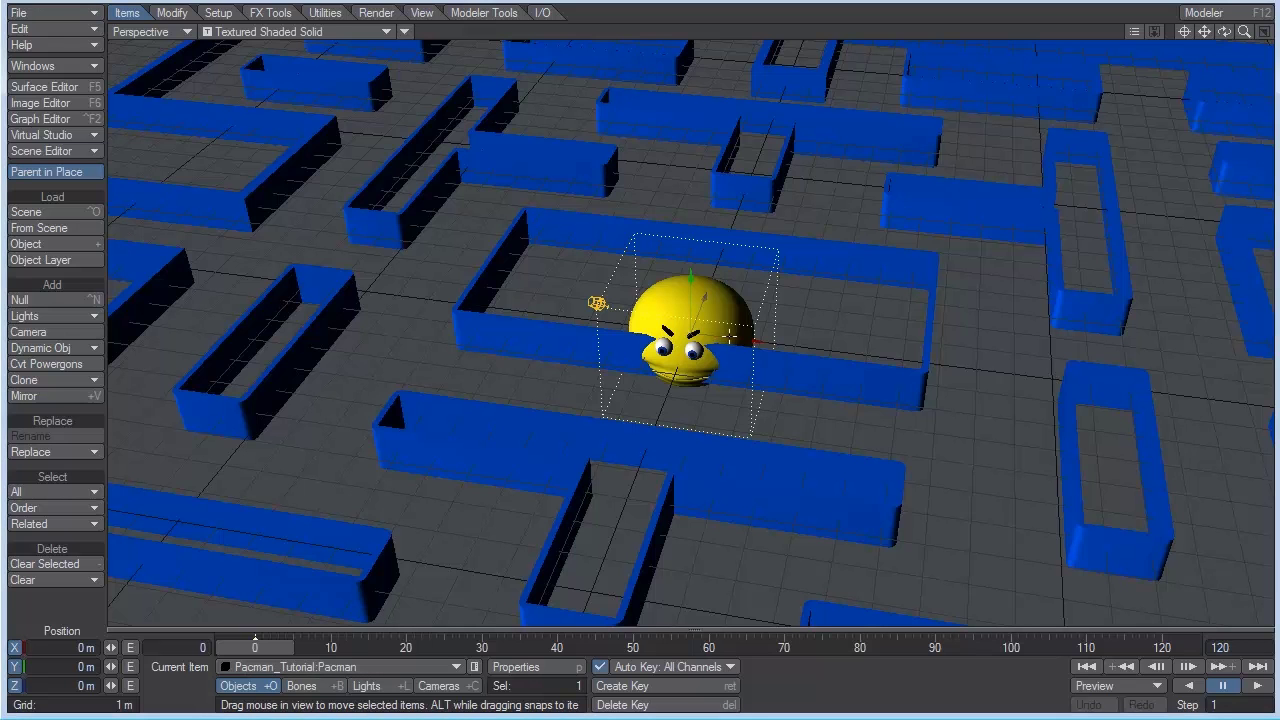
pyautogui.press('2')
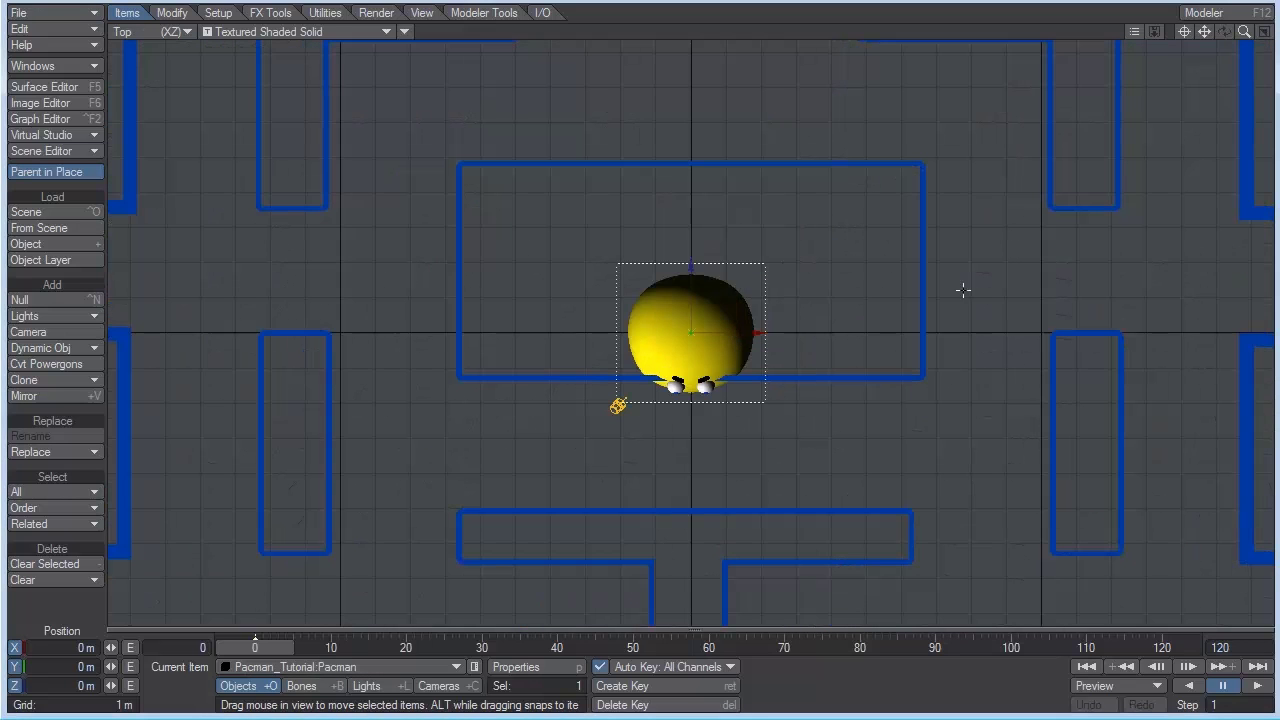
pyautogui.moveTo(963, 290); pyautogui.dragTo(470, 88)
# Step: Scale Pac-Man uniformly to 0.720 and centre it in the corridor at about X -14.127 m, Z 5.9647 m
pyautogui.press('h')
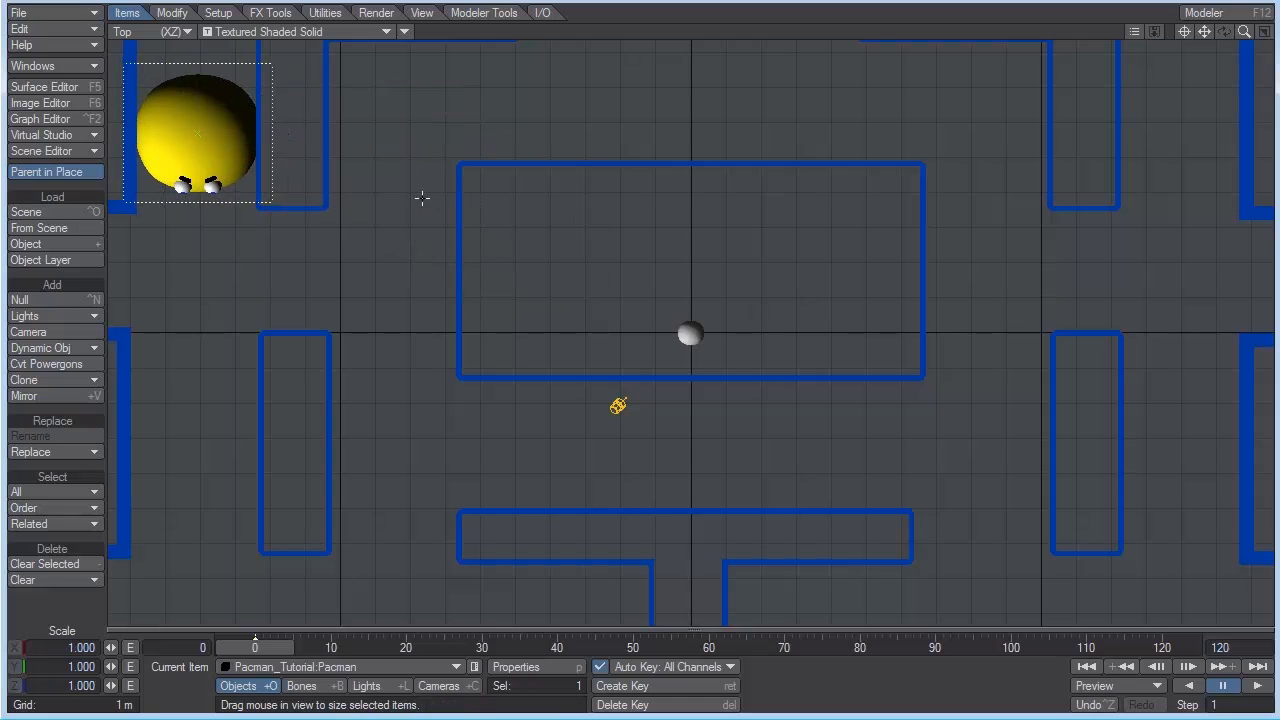
pyautogui.moveTo(194, 130); pyautogui.dragTo(145, 130)
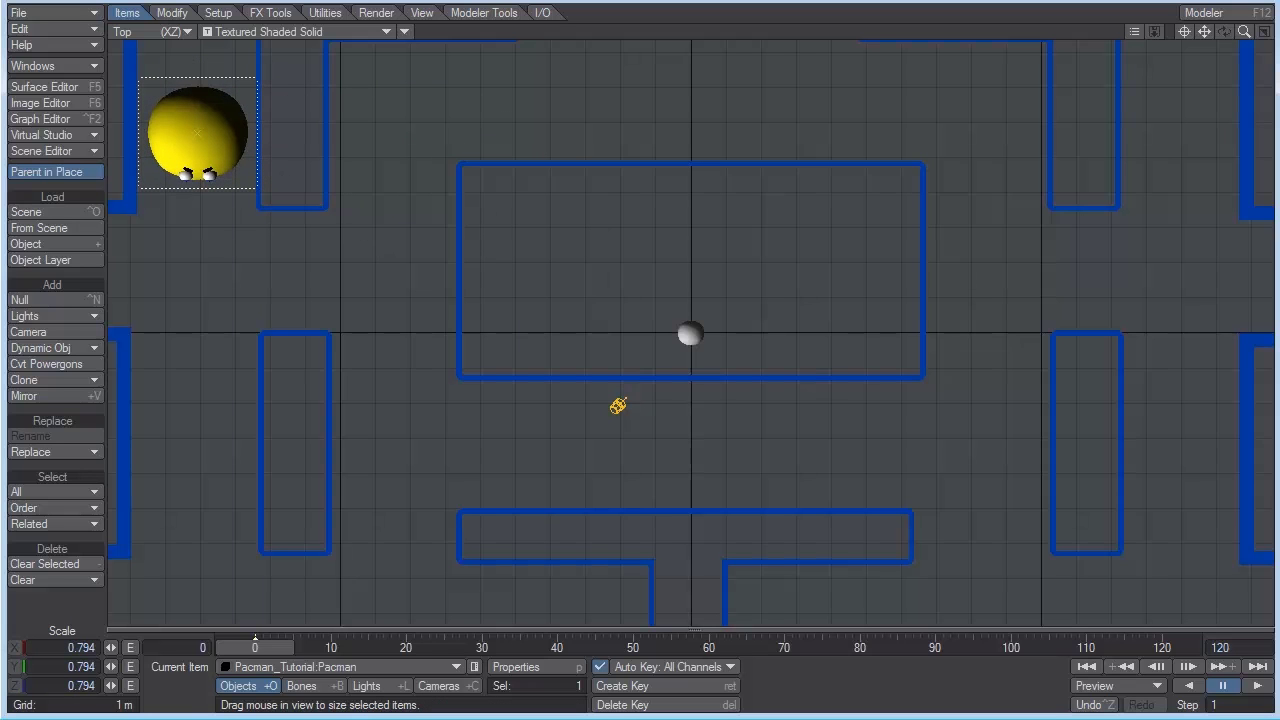
pyautogui.moveTo(480, 186); pyautogui.dragTo(458, 186)
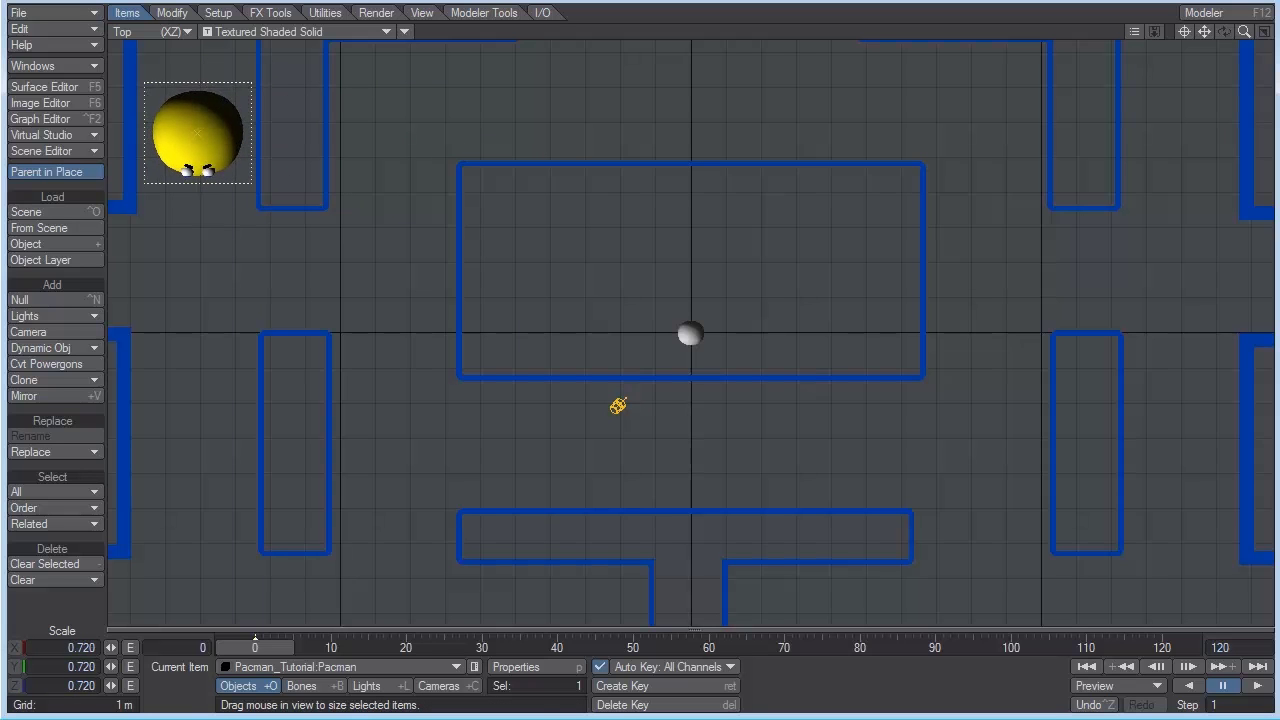
pyautogui.press('t')
pyautogui.moveTo(210, 226); pyautogui.dragTo(208, 216)
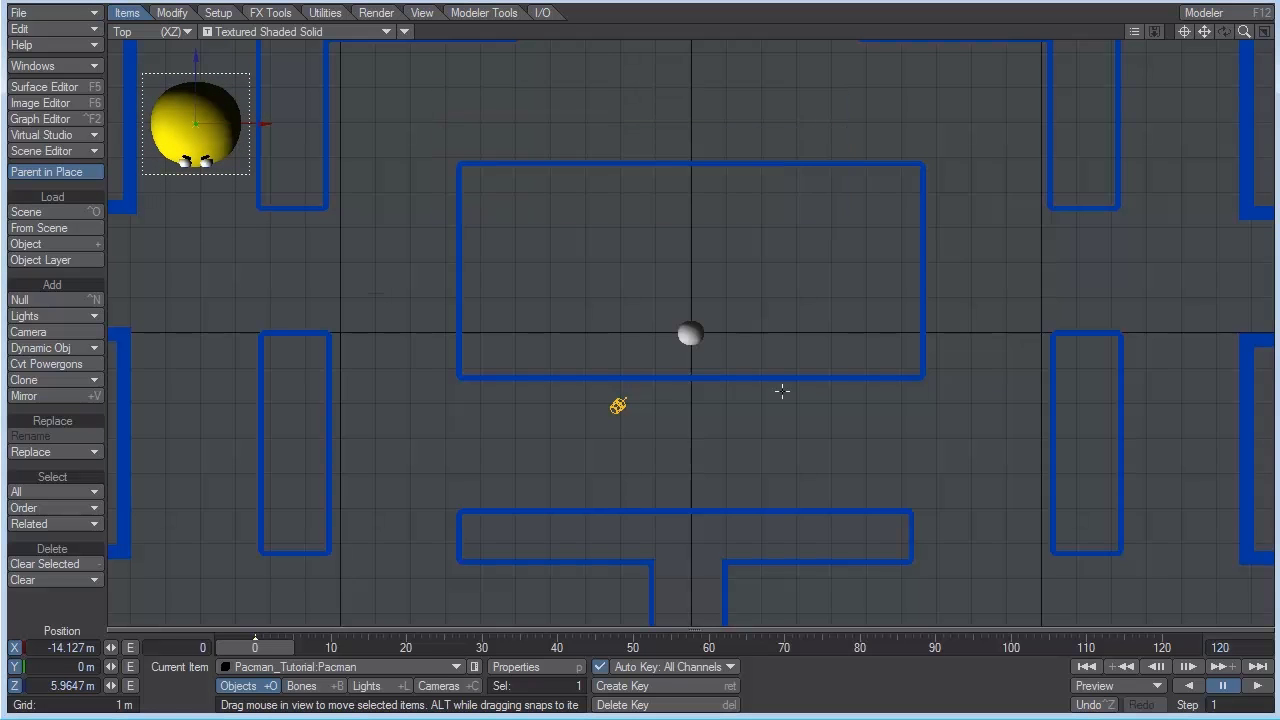
# Step: Move the Food ball into Pac-Man's corridor at about X -14.2126 m, Z -1.2272 m and scale it uniformly to 0.398
pyautogui.click(697, 335)
pyautogui.moveTo(697, 335); pyautogui.dragTo(193, 377)
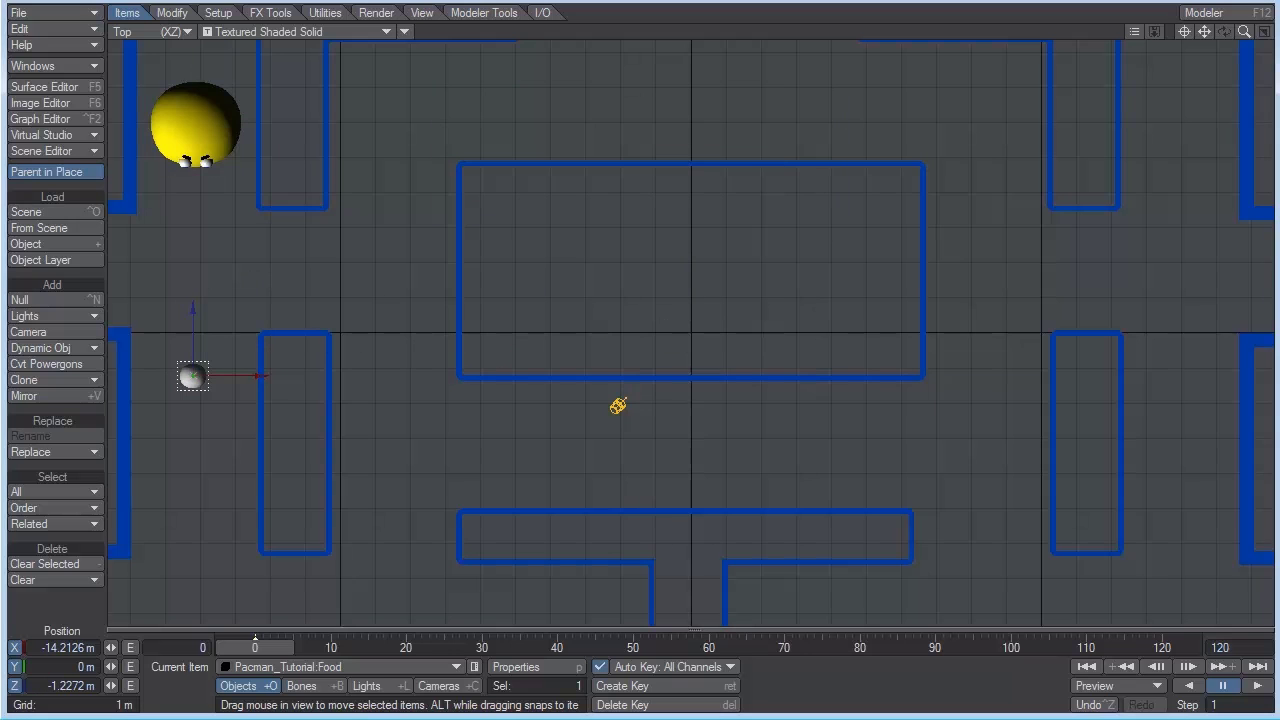
pyautogui.press('4')
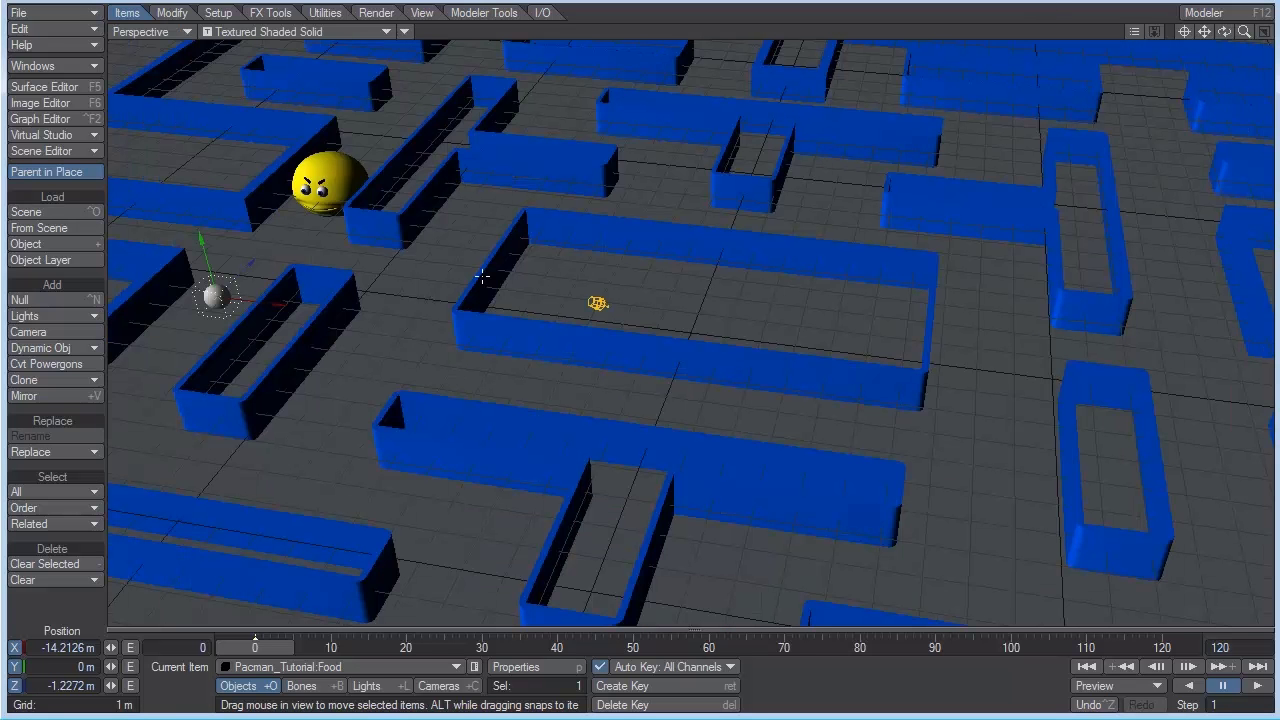
pyautogui.click(1184, 31)
pyautogui.moveTo(1243, 31); pyautogui.dragTo(1190, 40)
pyautogui.press('h')
pyautogui.moveTo(688, 322); pyautogui.dragTo(568, 322)
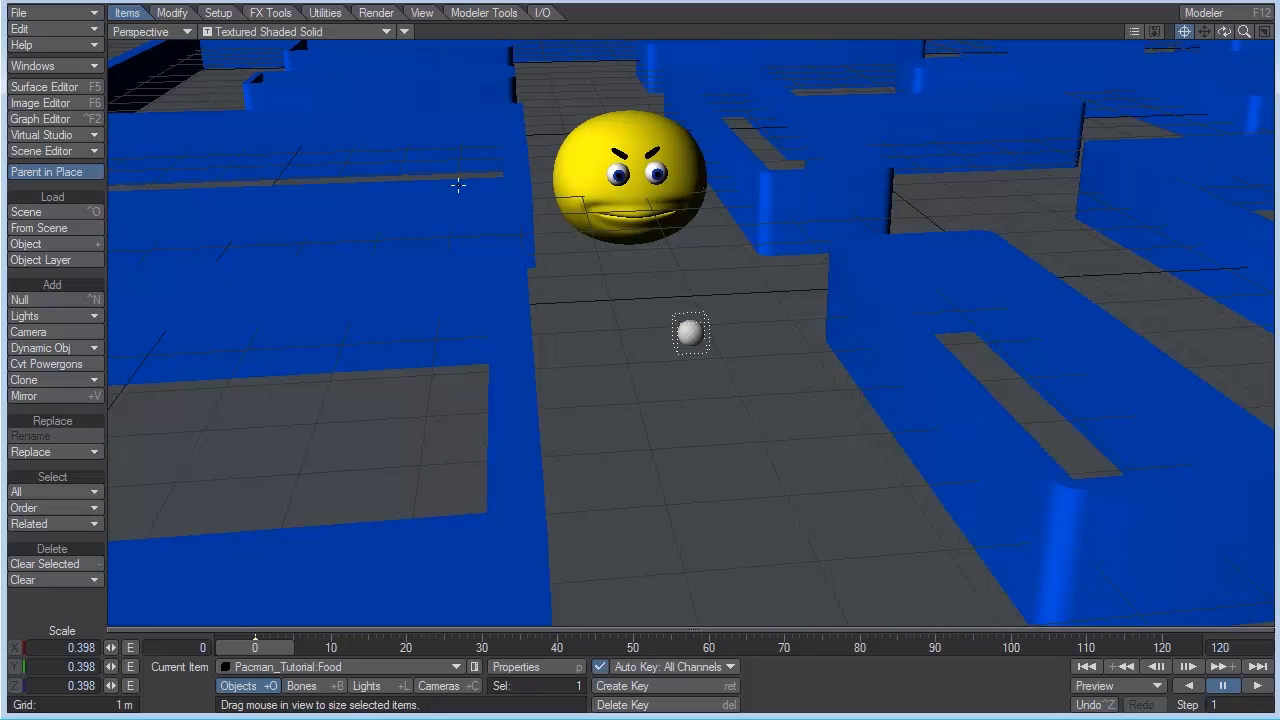
# Step: Add a Morph Mixer displacement to the Pacman object, open its mixer window and close the object's properties
pyautogui.moveTo(1243, 31); pyautogui.dragTo(1178, 31)
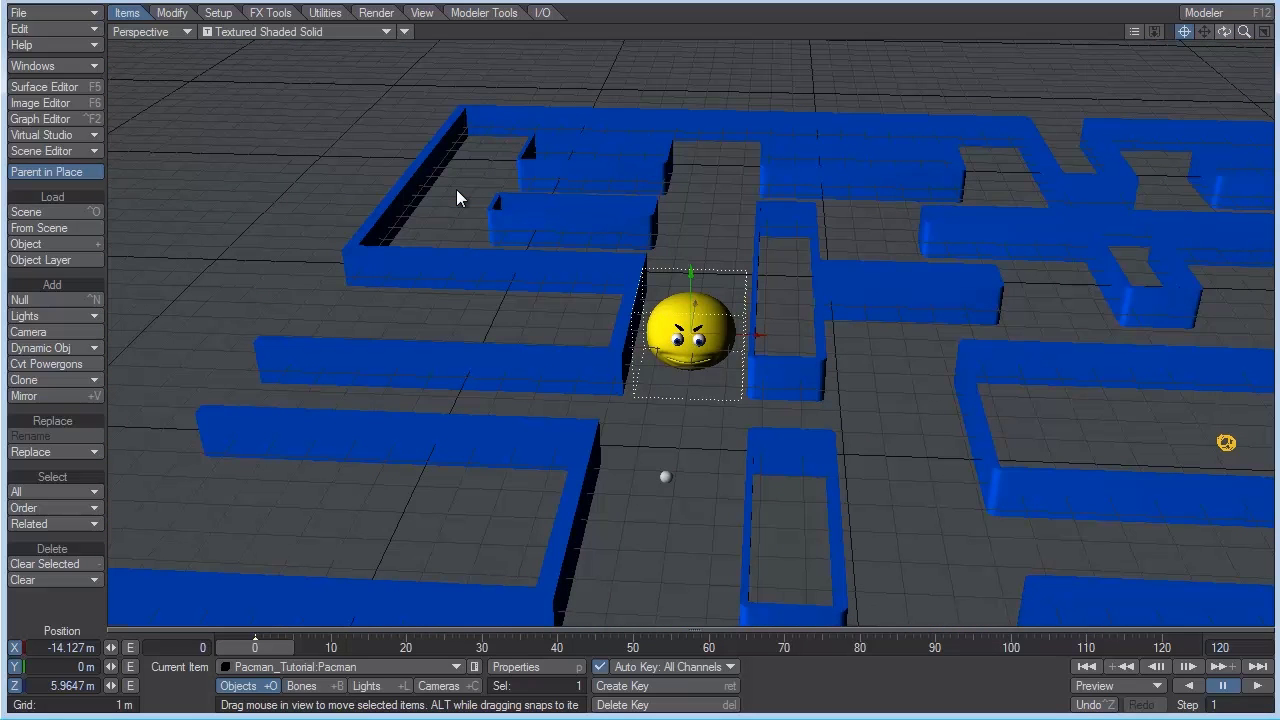
pyautogui.press('p')
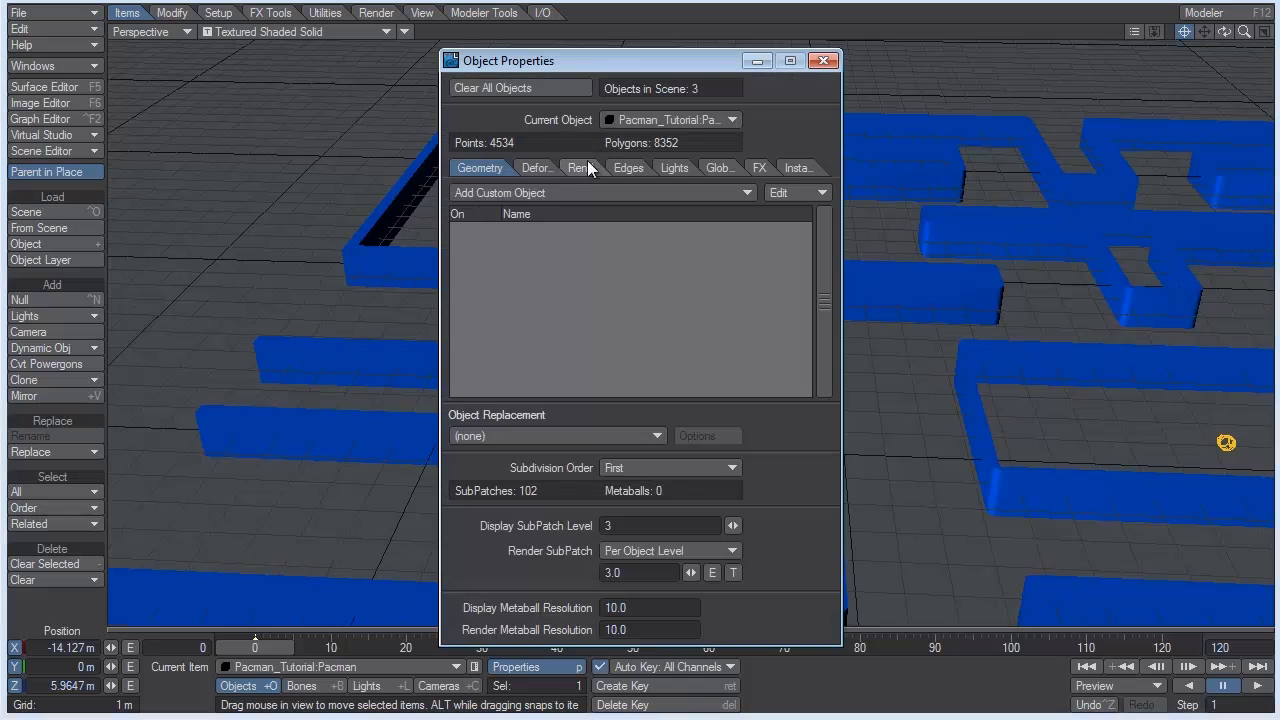
pyautogui.click(536, 165)
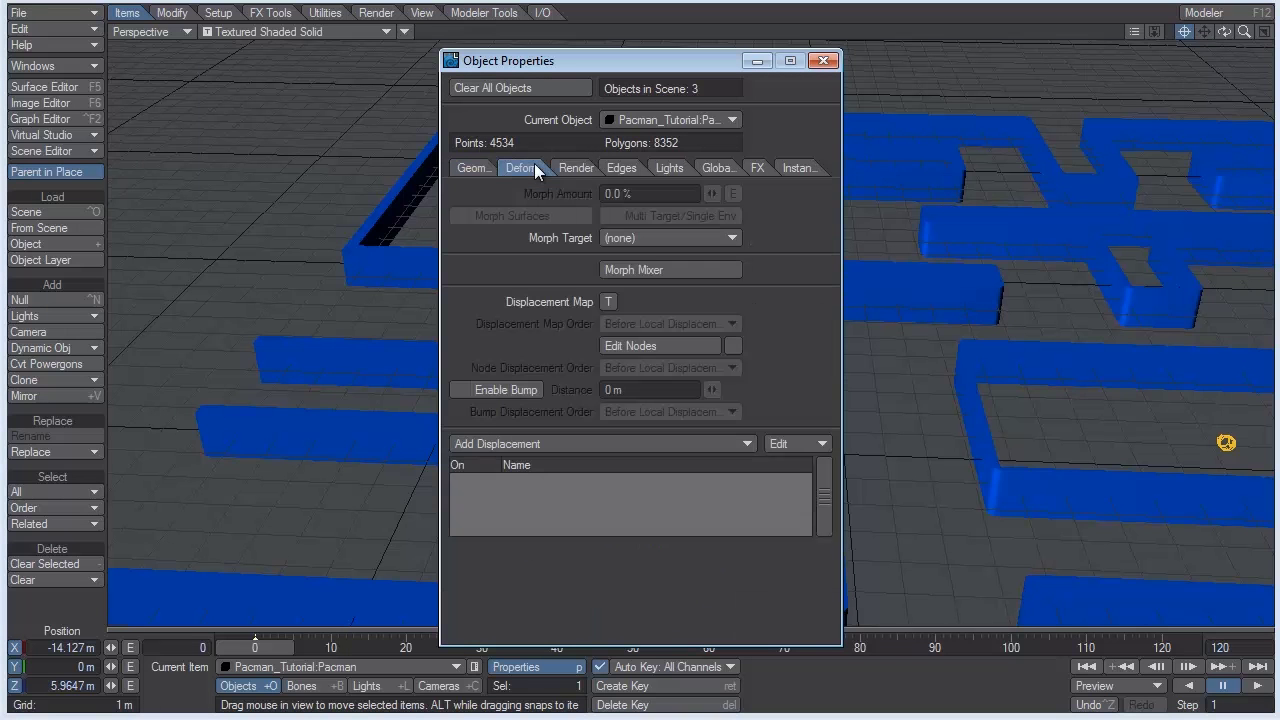
pyautogui.click(567, 444)
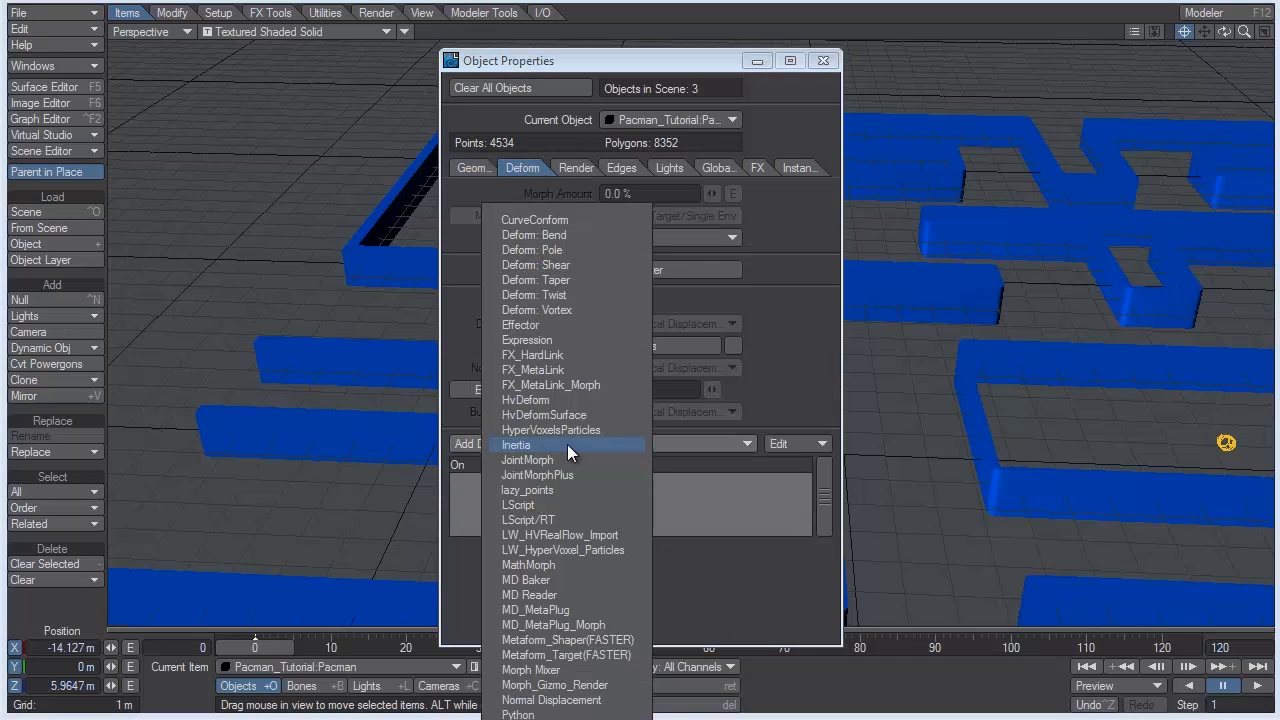
pyautogui.click(545, 669)
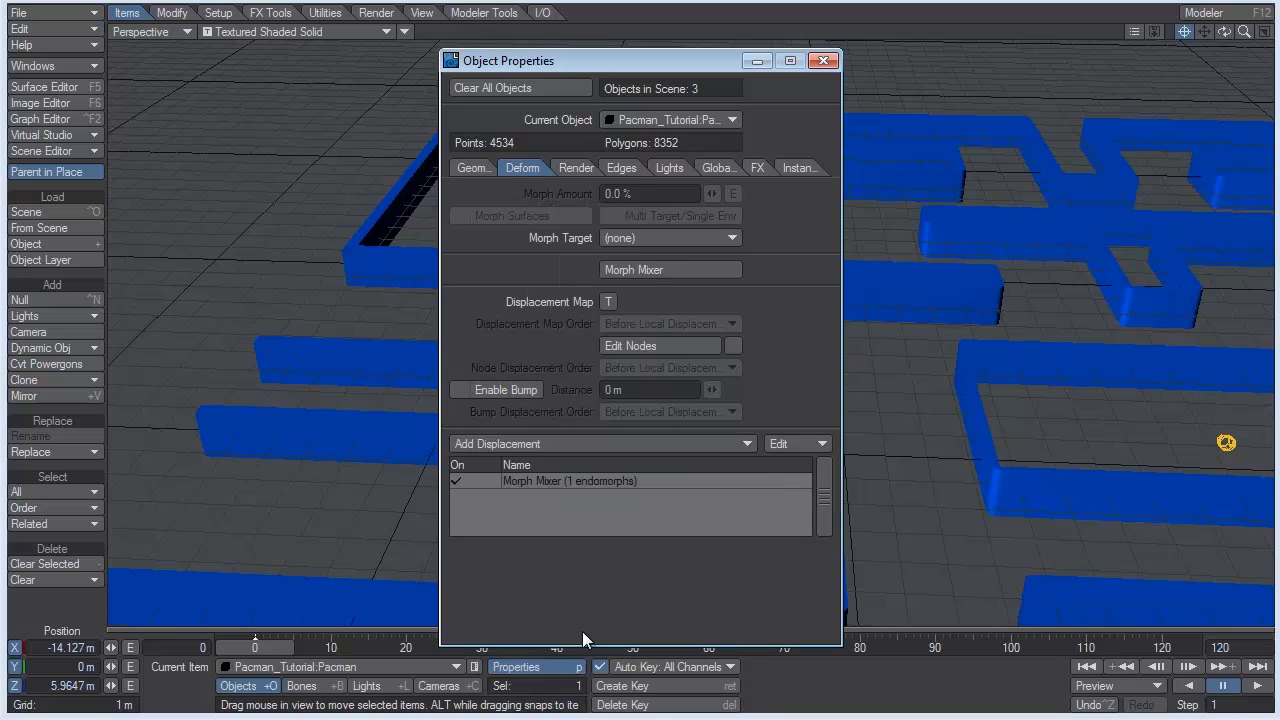
pyautogui.doubleClick(625, 481)
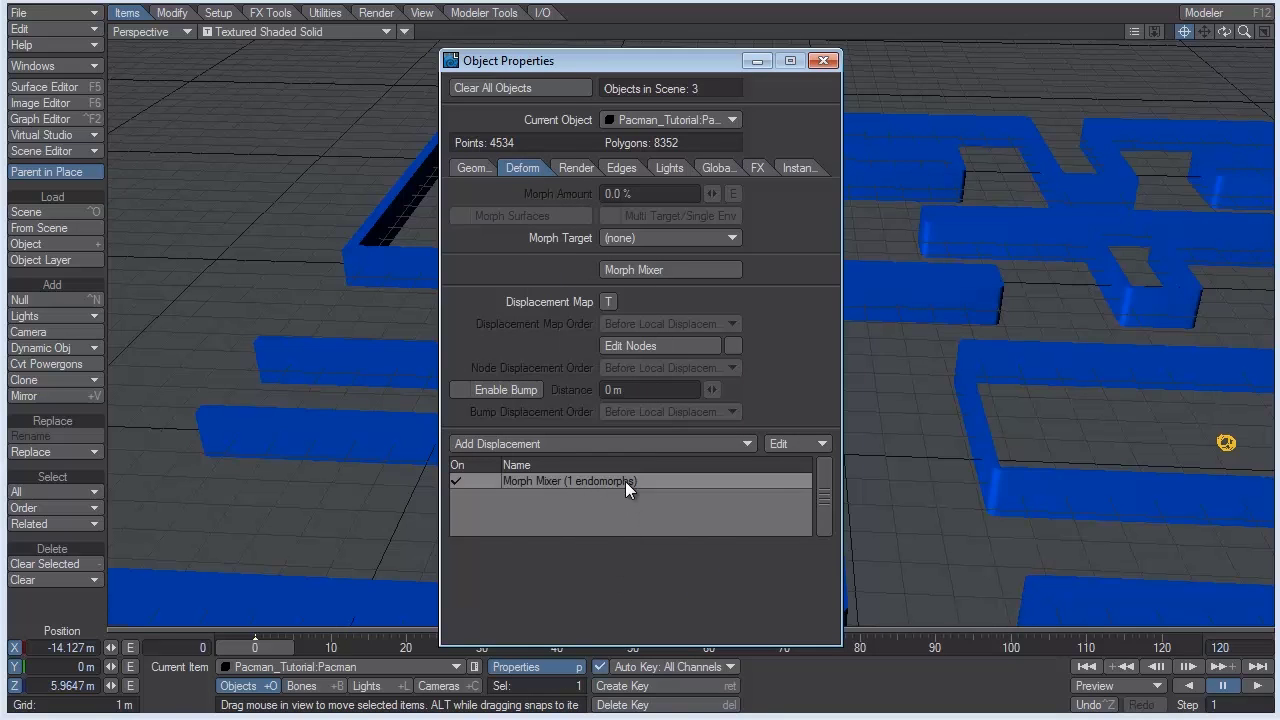
pyautogui.click(823, 60)
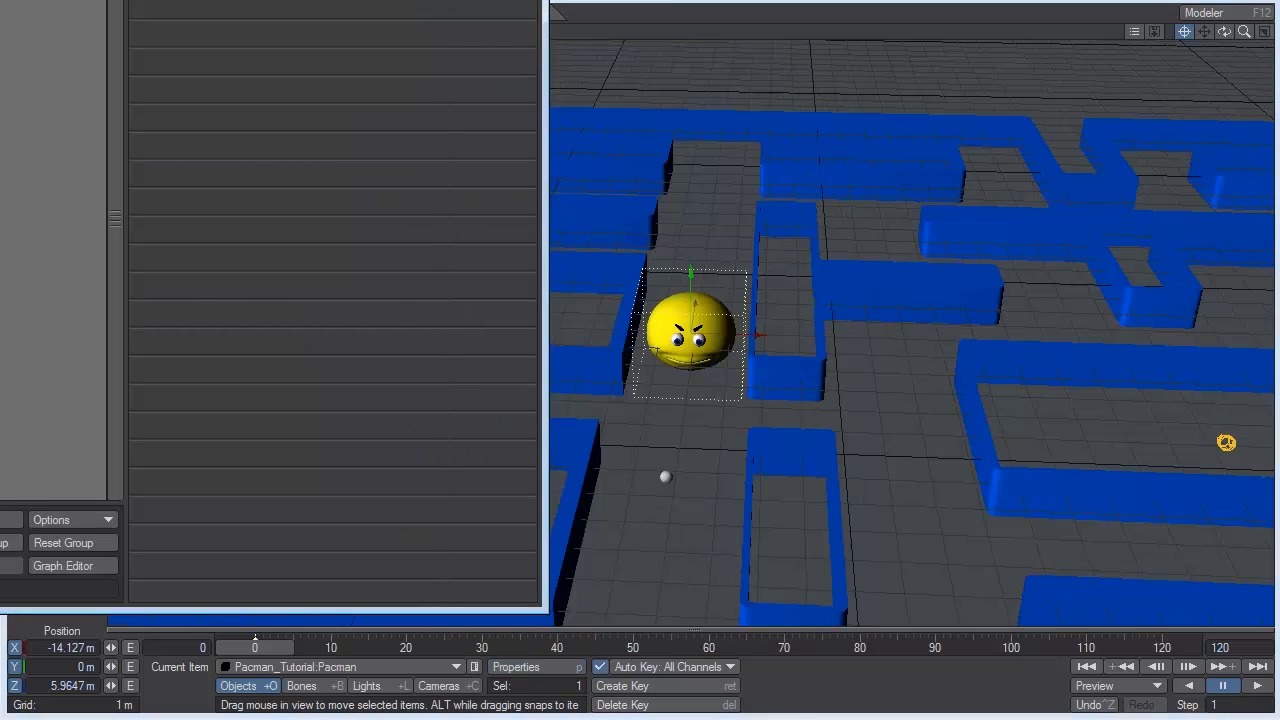
# Step: Show the Mouth group's Open morph in the Morph Mixer, then shrink and move the window clear of Pac-Man
pyautogui.moveTo(411, 0); pyautogui.dragTo(669, 24)
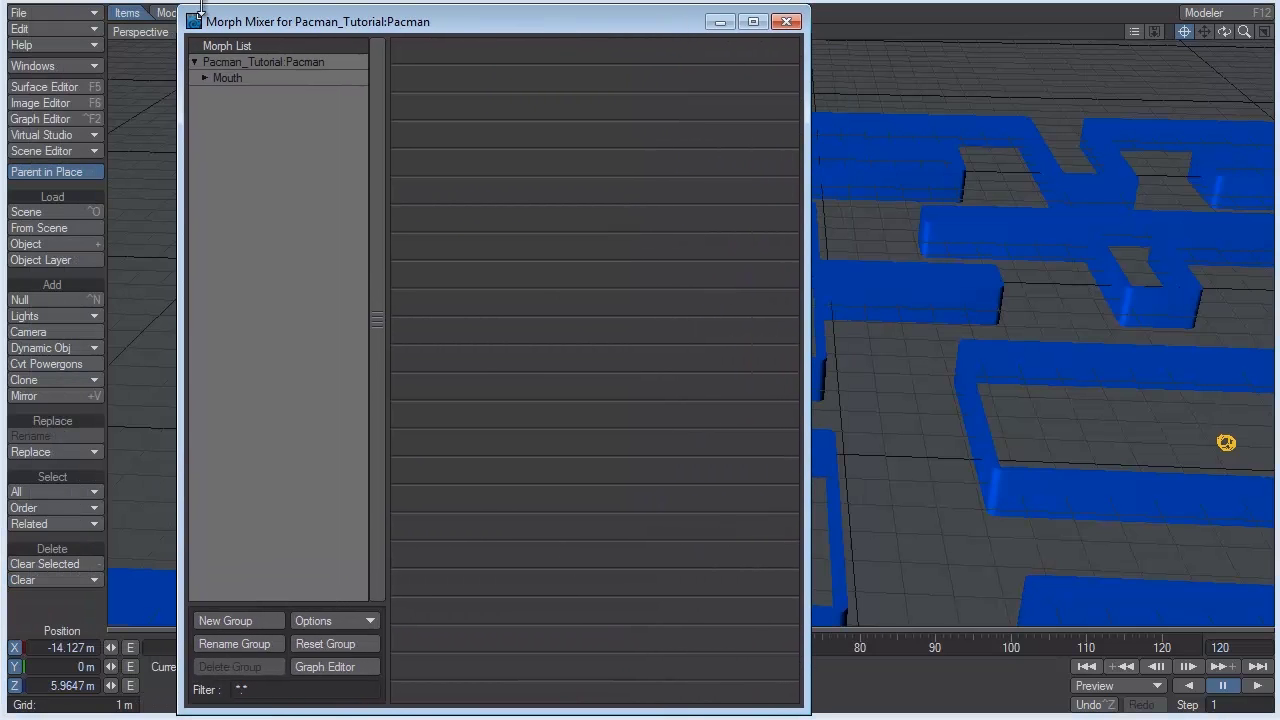
pyautogui.moveTo(300, 24)
pyautogui.mouseDown()
pyautogui.moveTo(296, 52)
pyautogui.moveTo(297, 36)
pyautogui.mouseUp()
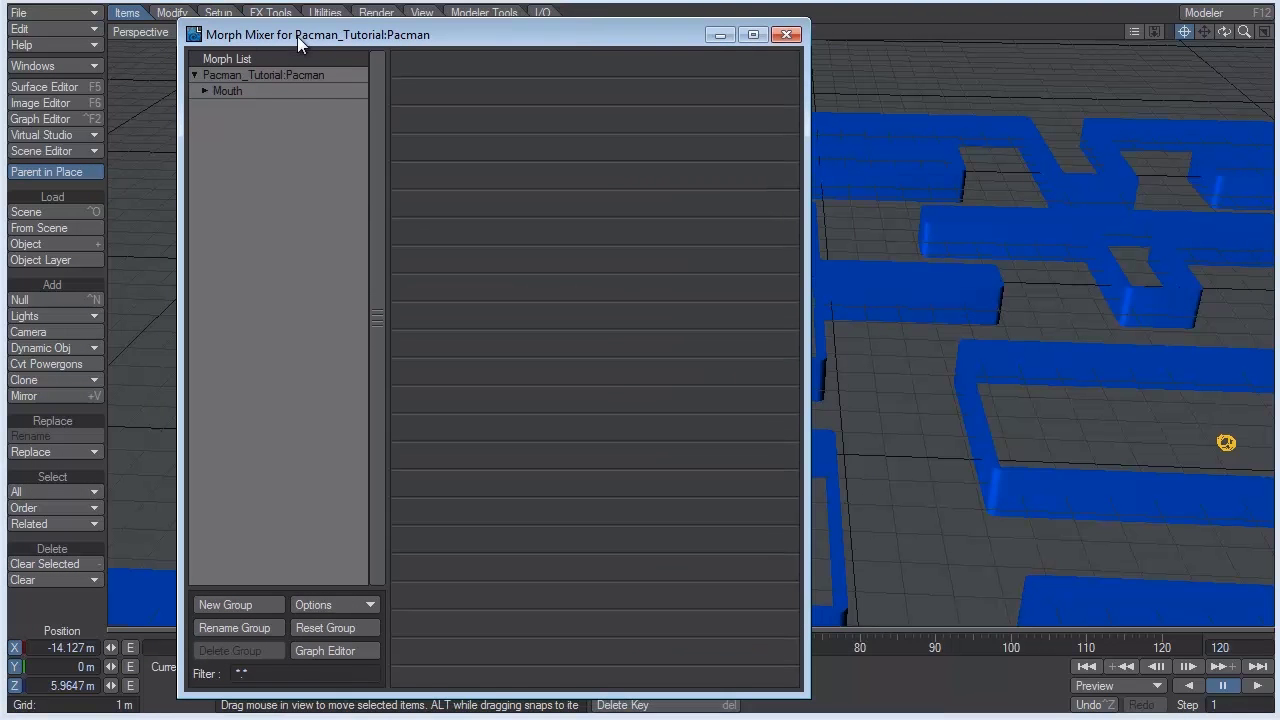
pyautogui.click(205, 91)
pyautogui.click(232, 104)
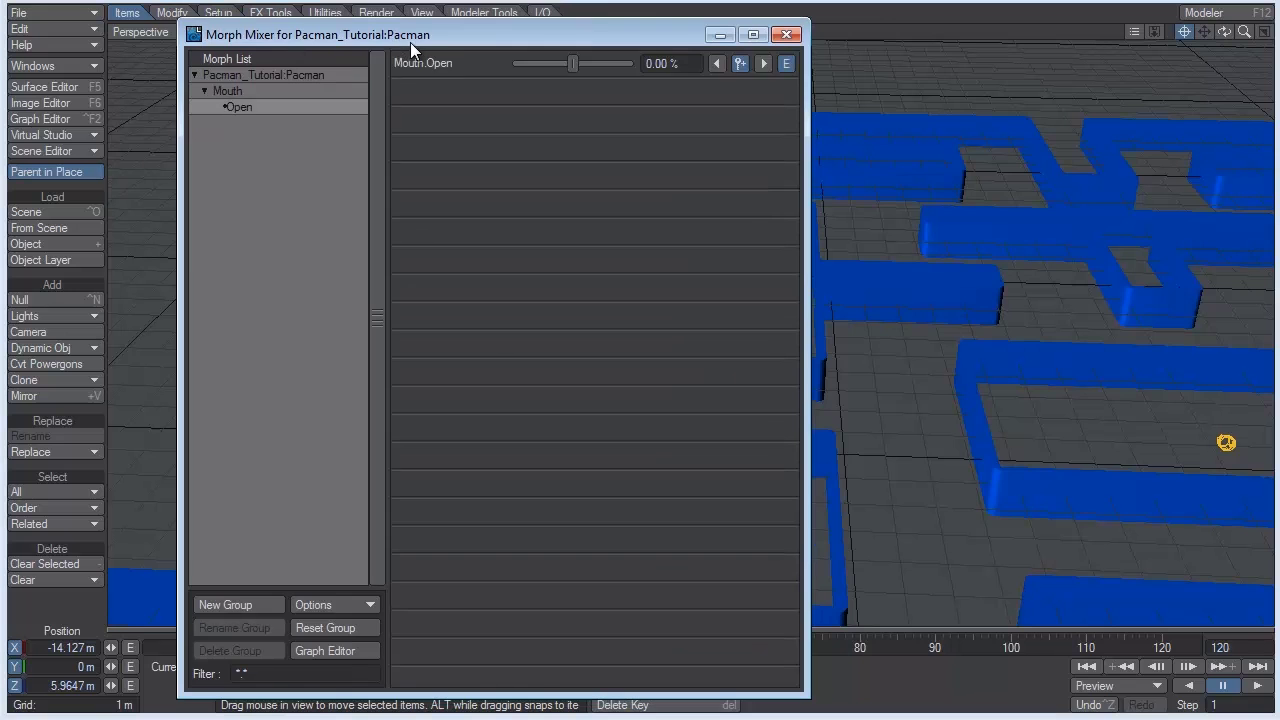
pyautogui.moveTo(410, 42); pyautogui.dragTo(939, 52)
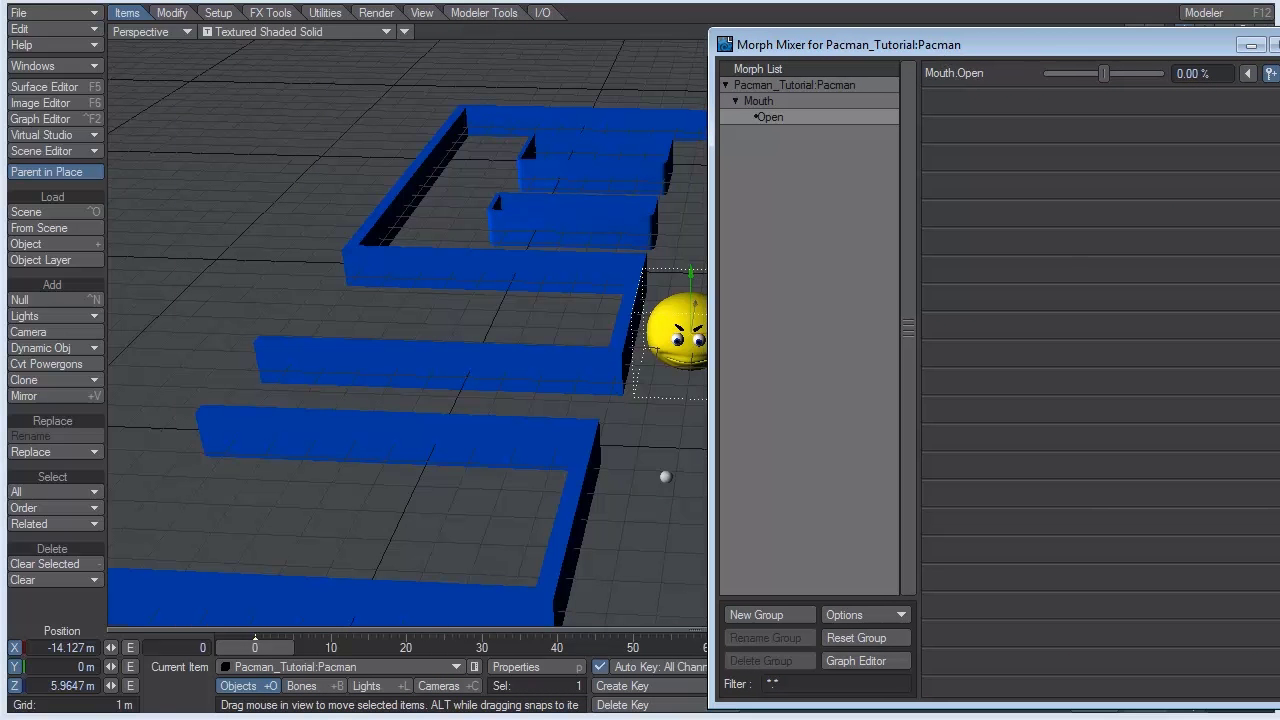
pyautogui.moveTo(1196, 709); pyautogui.dragTo(1197, 288)
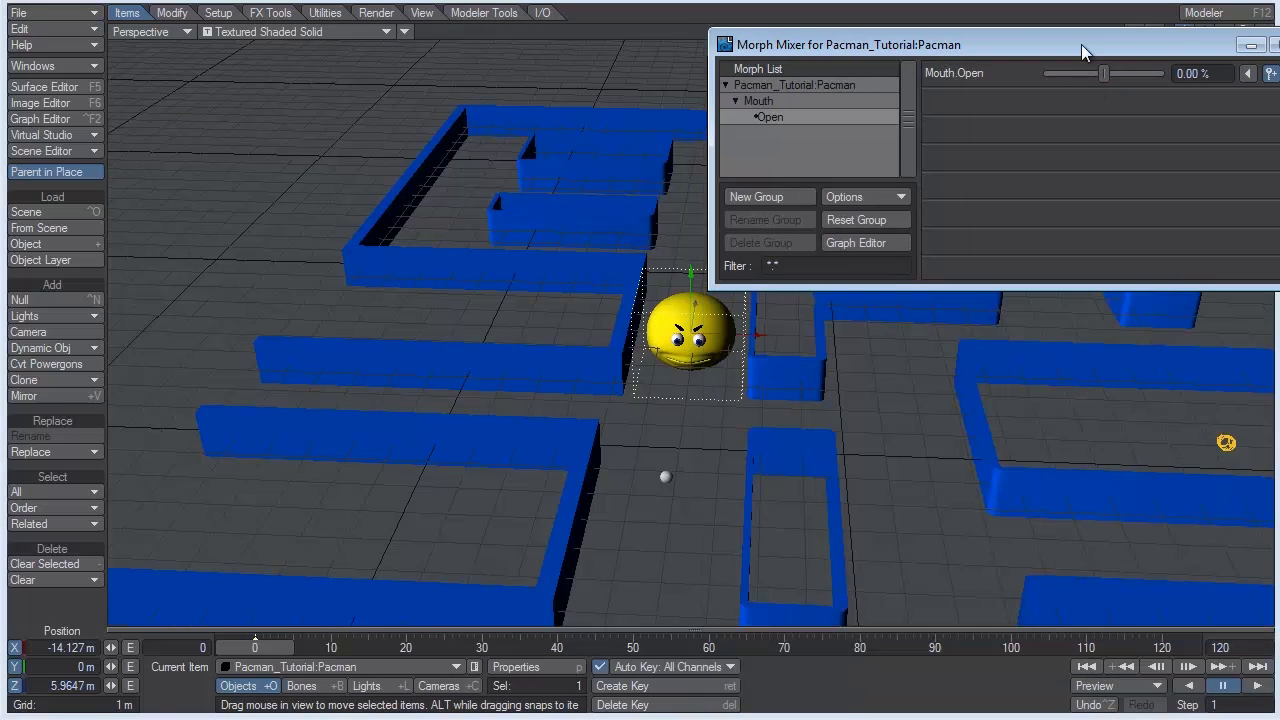
pyautogui.moveTo(1081, 44); pyautogui.dragTo(399, 27)
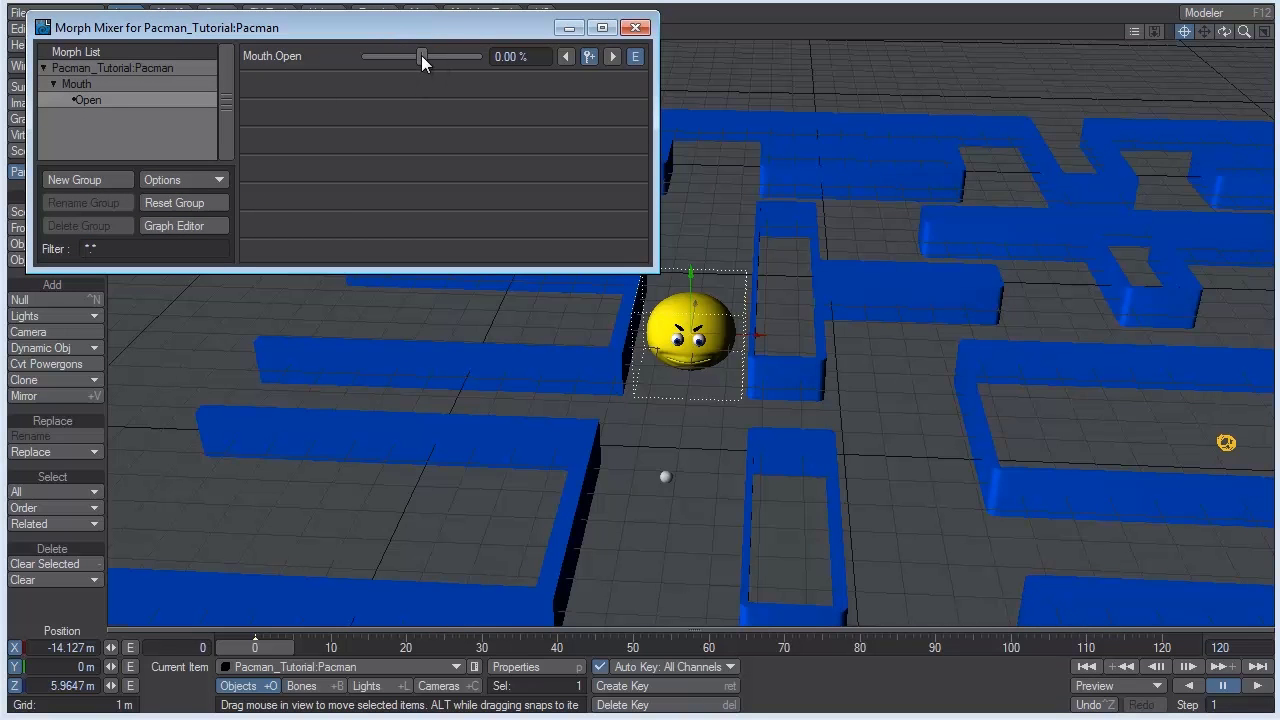
# Step: Raise the Mouth.Open morph to 100% and bring Pac-Man's face up close
pyautogui.moveTo(421, 55); pyautogui.dragTo(486, 48)
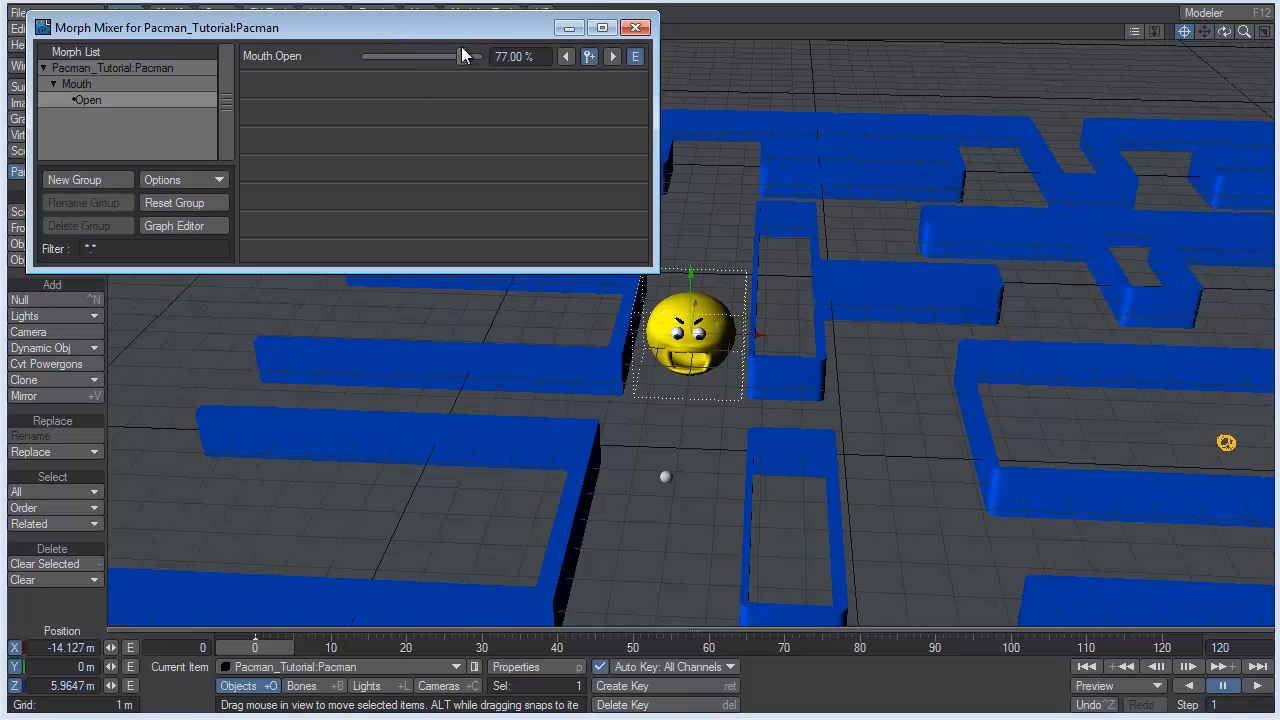
pyautogui.moveTo(461, 56); pyautogui.dragTo(520, 52)
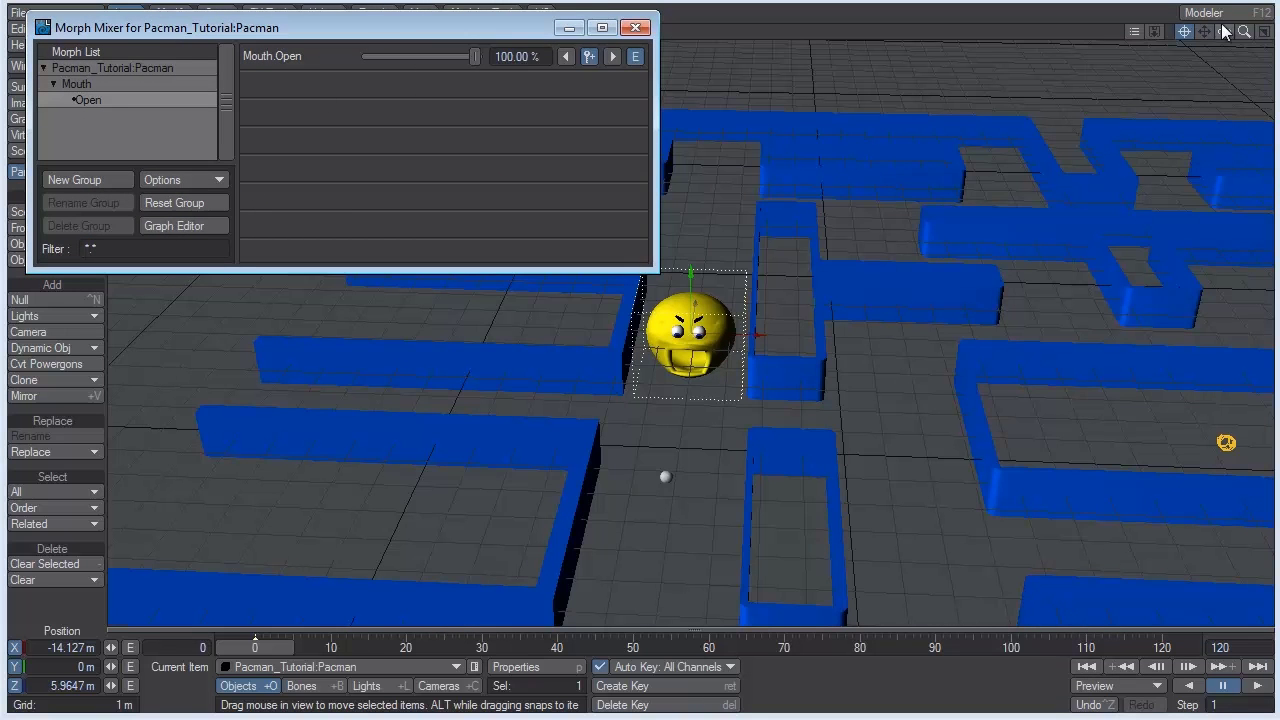
pyautogui.moveTo(1224, 32)
pyautogui.mouseDown()
pyautogui.moveTo(1228, 44)
pyautogui.moveTo(1223, 22)
pyautogui.mouseUp()
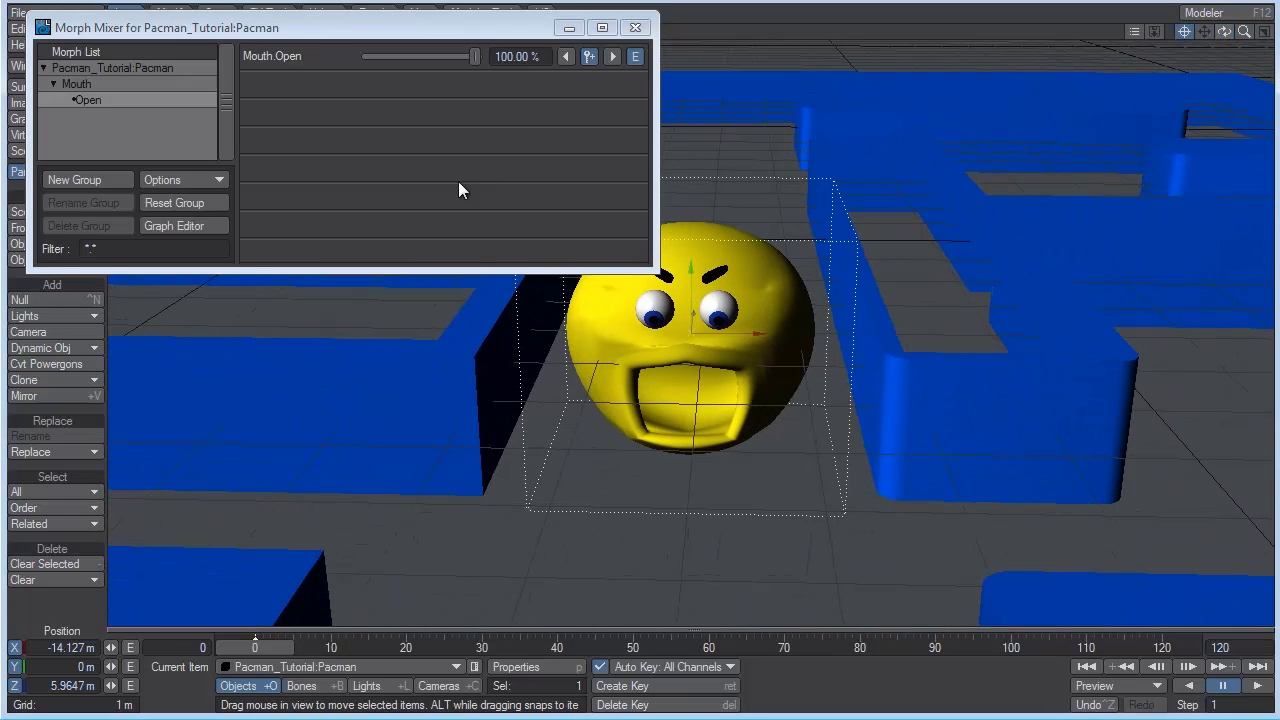
# Step: Reset the Mouth.Open morph to 0% in the Morph Mixer
pyautogui.click(541, 56)
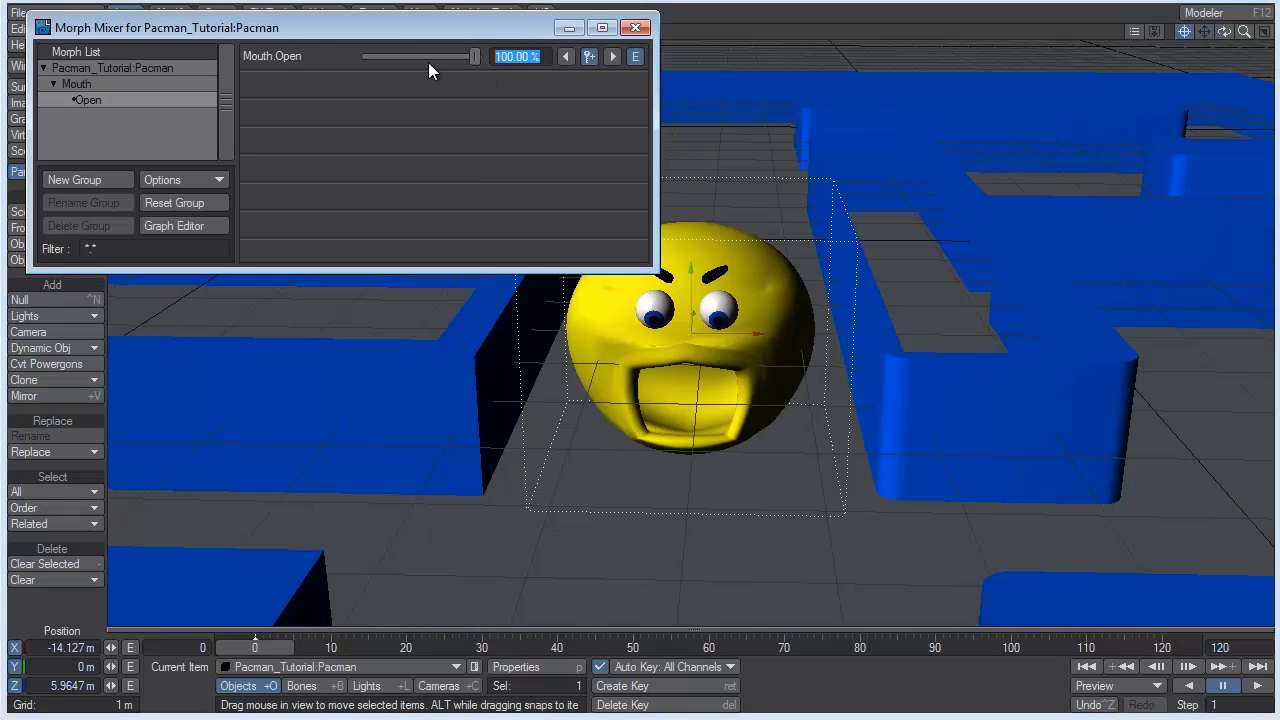
pyautogui.write('0')
pyautogui.press('Return')
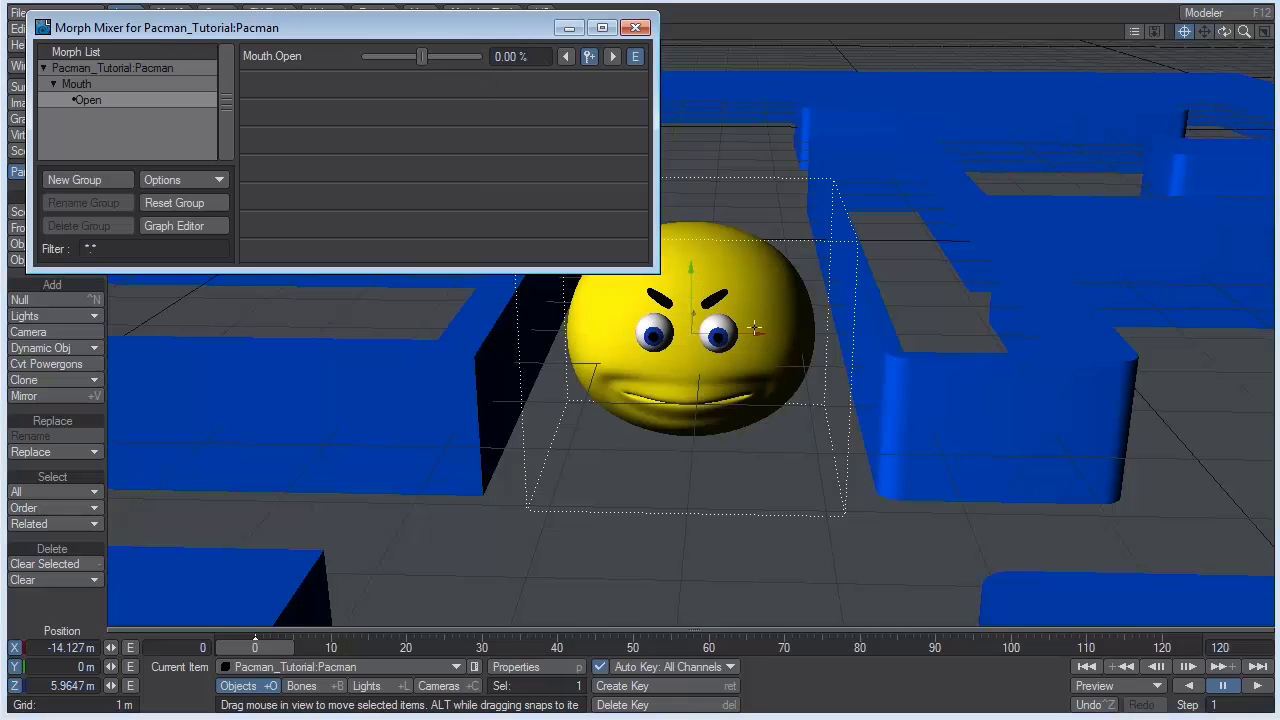
# Step: Set the Pacman object's Subdivision Order to Last in its geometry properties and close the properties
pyautogui.press('p')
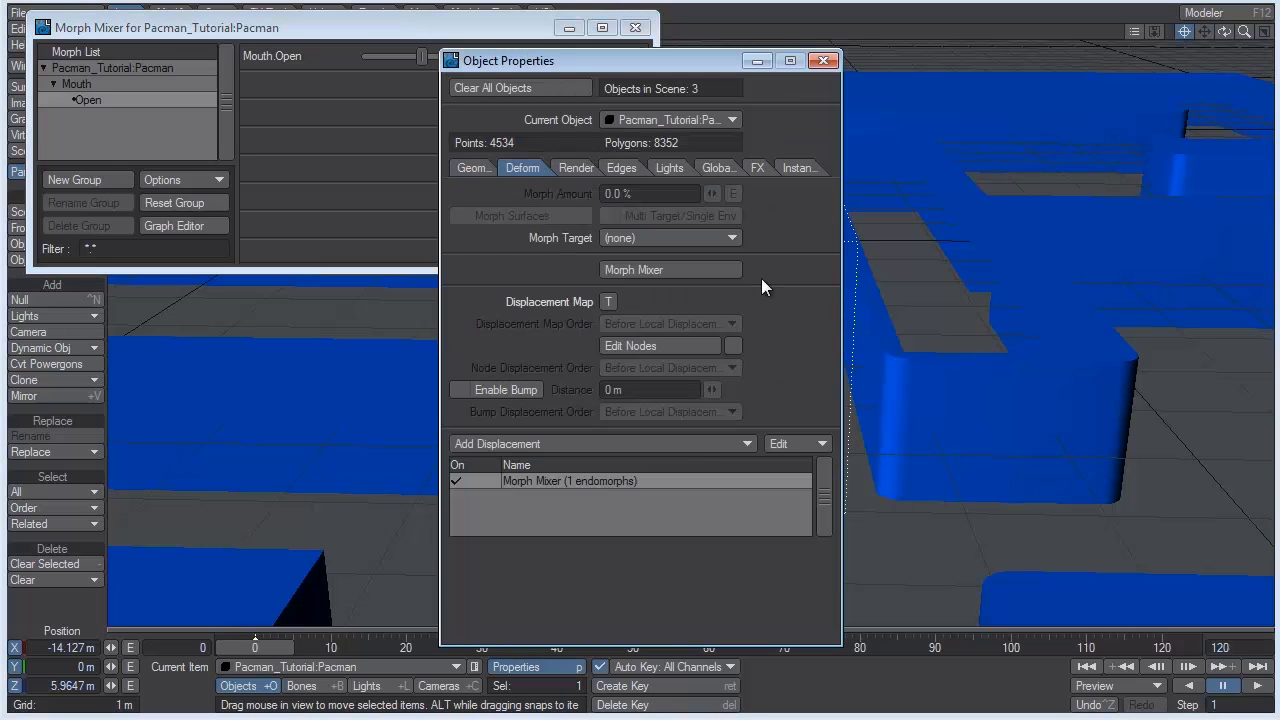
pyautogui.click(482, 168)
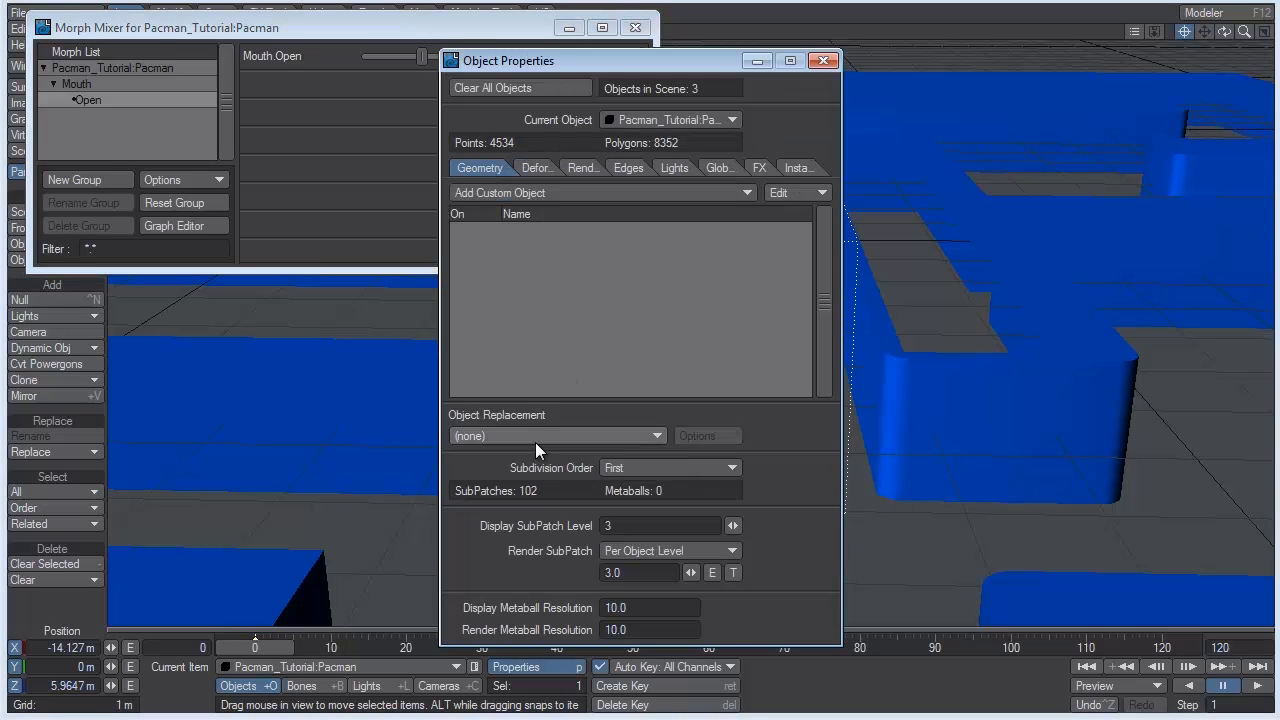
pyautogui.click(628, 469)
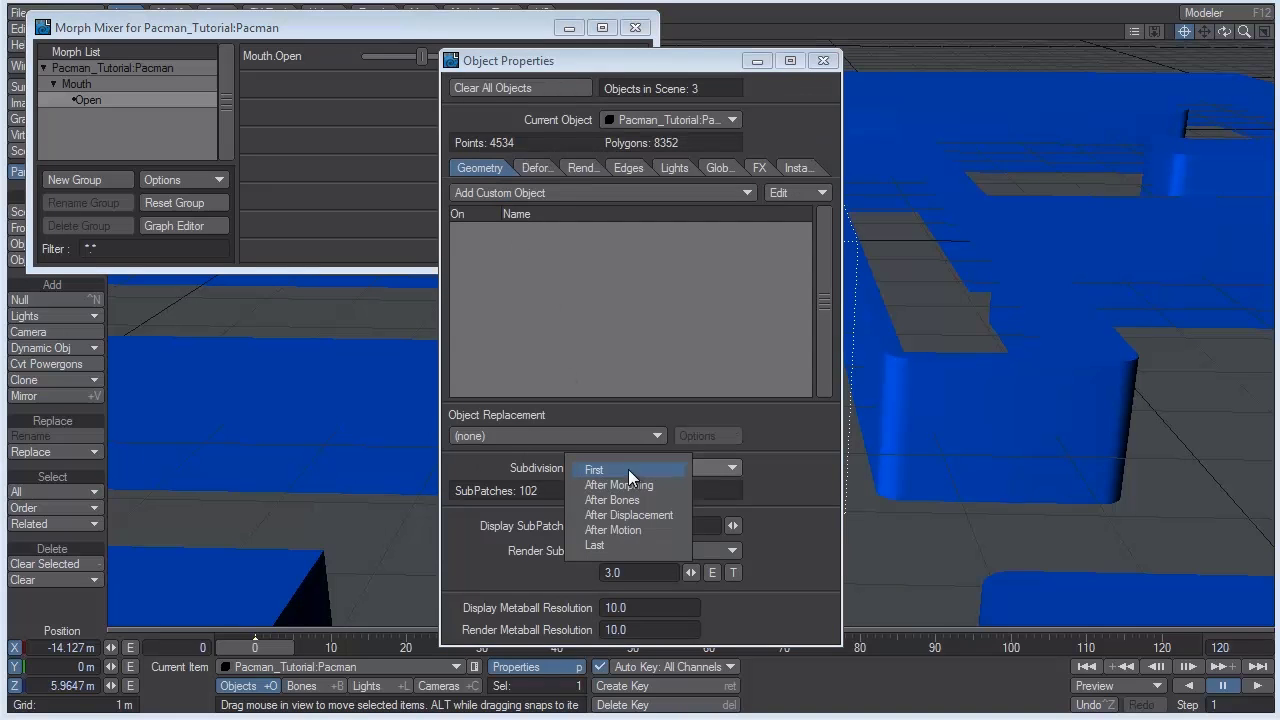
pyautogui.click(624, 545)
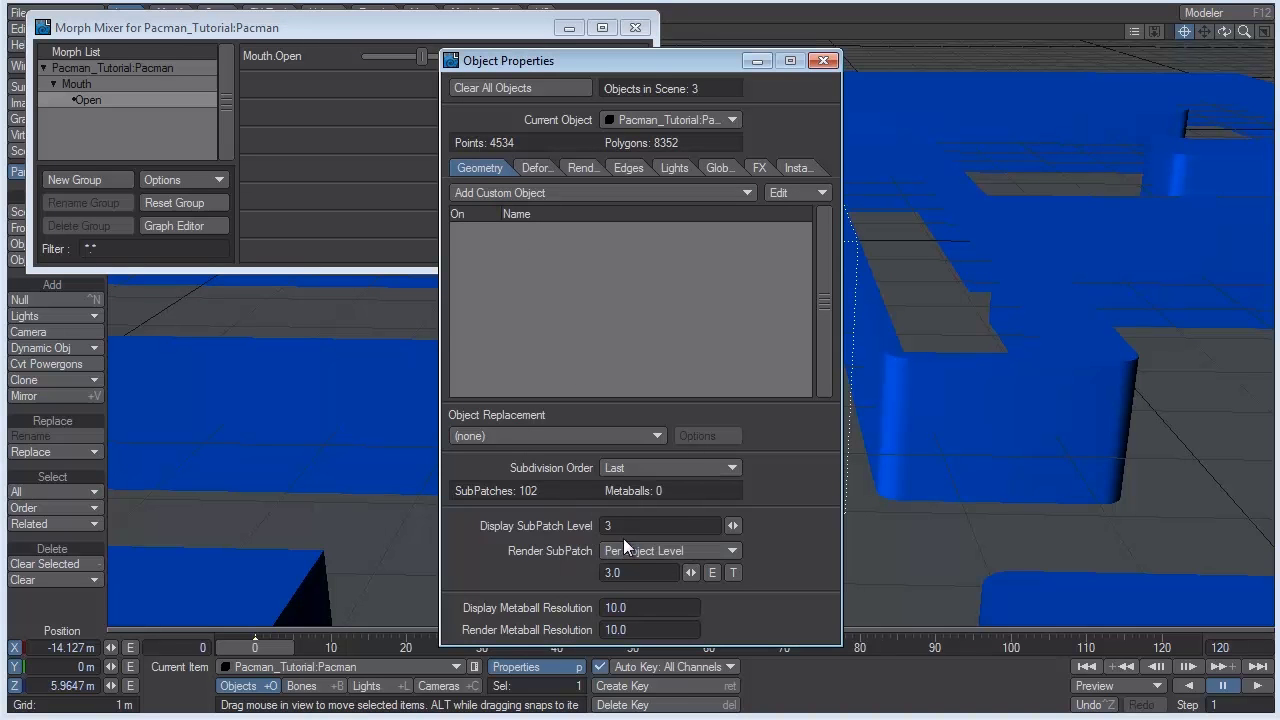
pyautogui.click(823, 61)
# Step: Test the Mouth.Open morph at about 71% and set it back to 0%
pyautogui.moveTo(422, 56); pyautogui.dragTo(522, 64)
pyautogui.write('00')
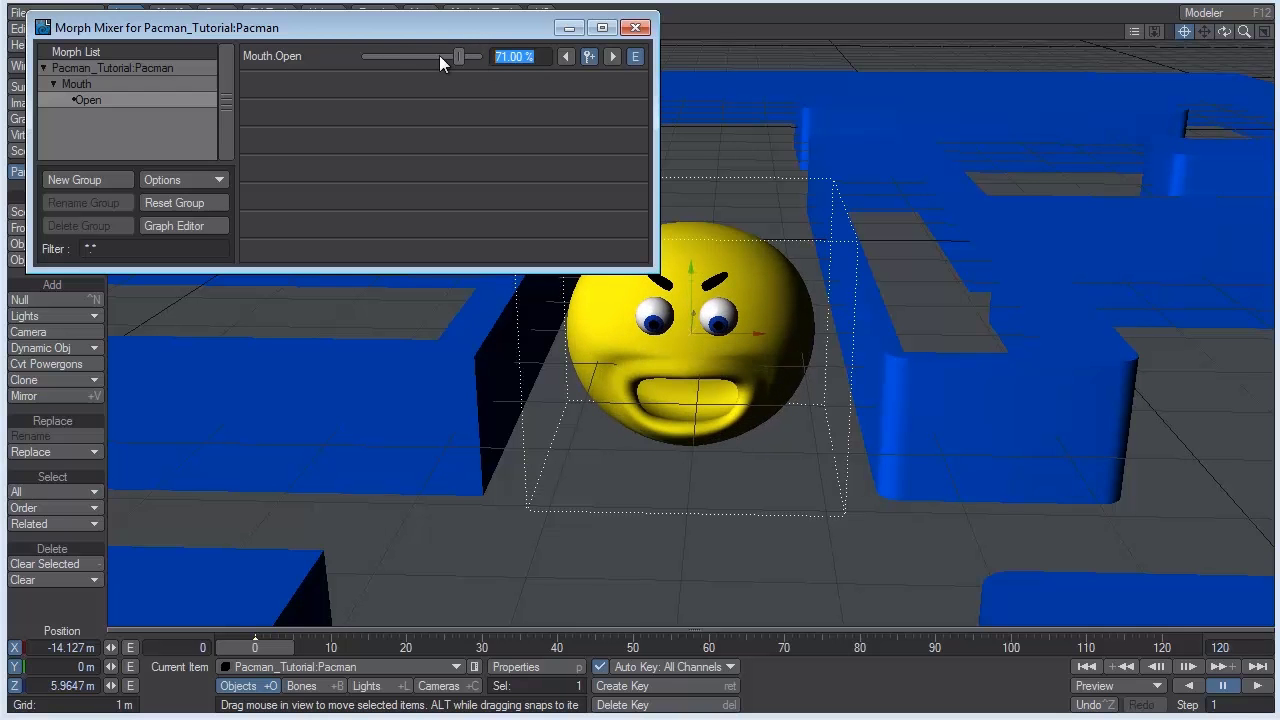
pyautogui.press('Return')
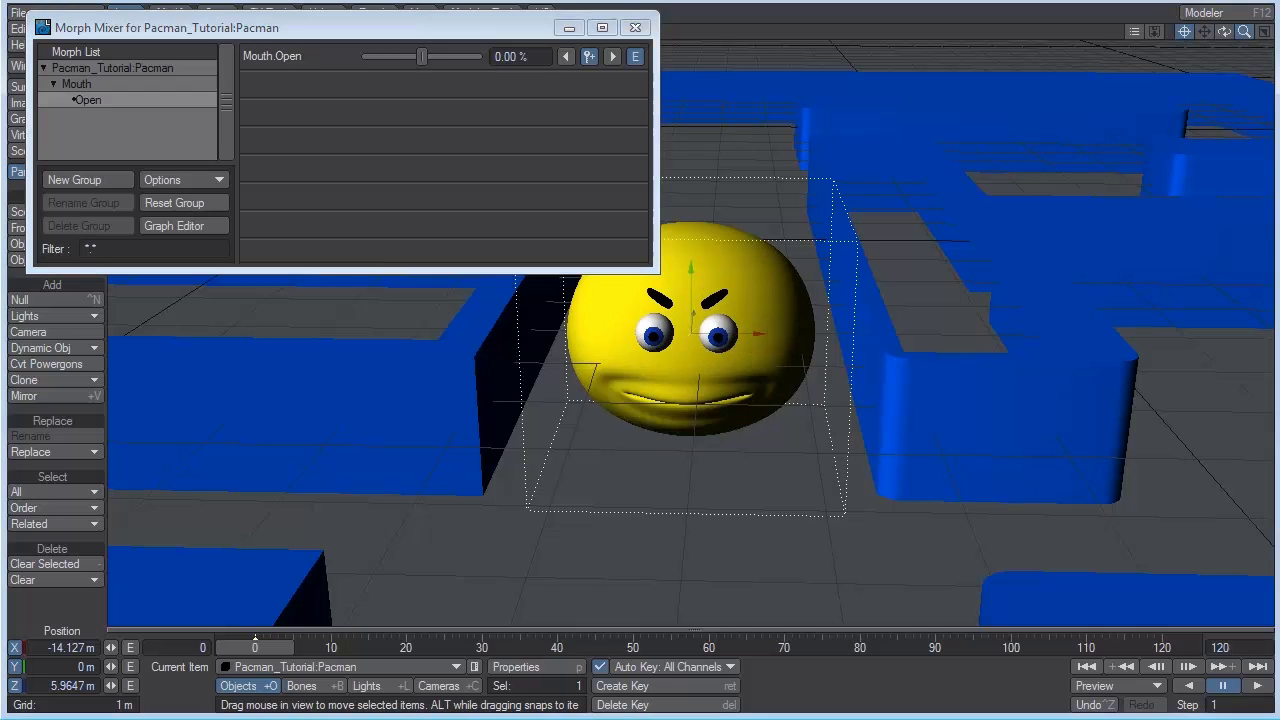
# Step: Bring Pac-Man, the food ball and the surrounding maze into view and set the timeline's last frame to 30
pyautogui.moveTo(1238, 38); pyautogui.dragTo(457, 194)
pyautogui.moveTo(1224, 31); pyautogui.dragTo(1262, 32)
pyautogui.click(1187, 34)
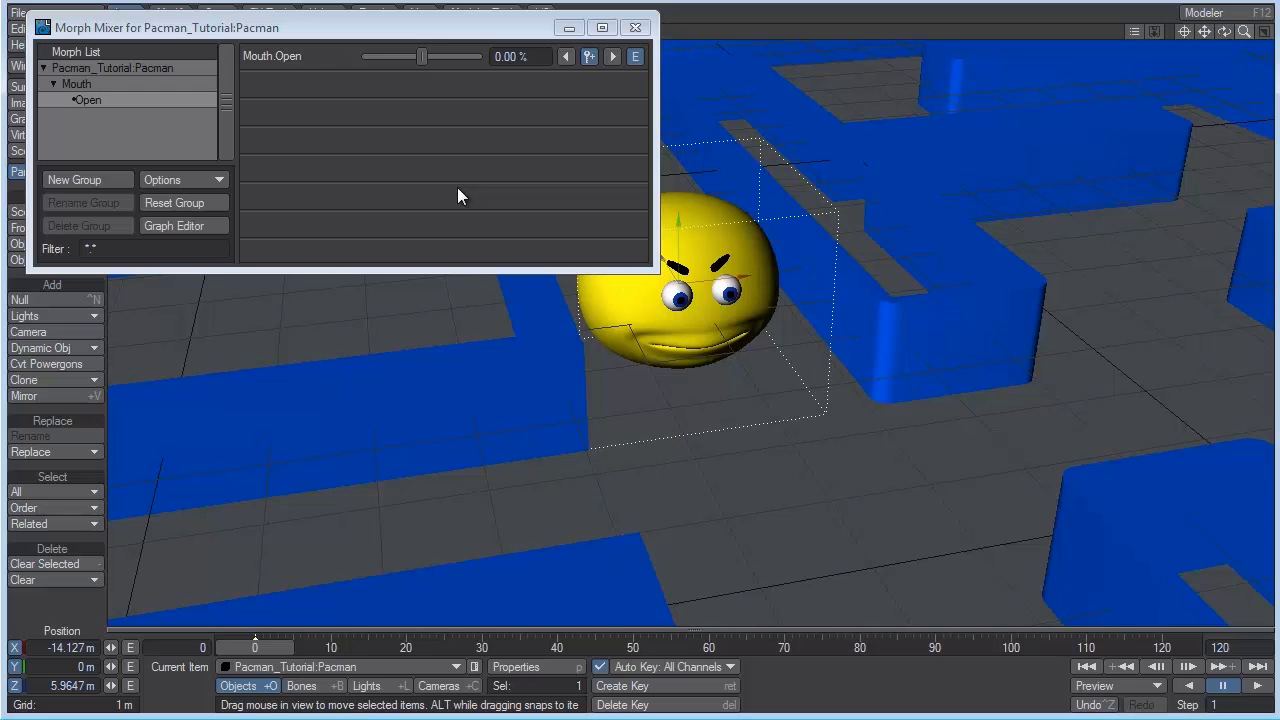
pyautogui.moveTo(1243, 32)
pyautogui.mouseDown()
pyautogui.moveTo(1170, 32)
pyautogui.moveTo(1220, 32)
pyautogui.mouseUp()
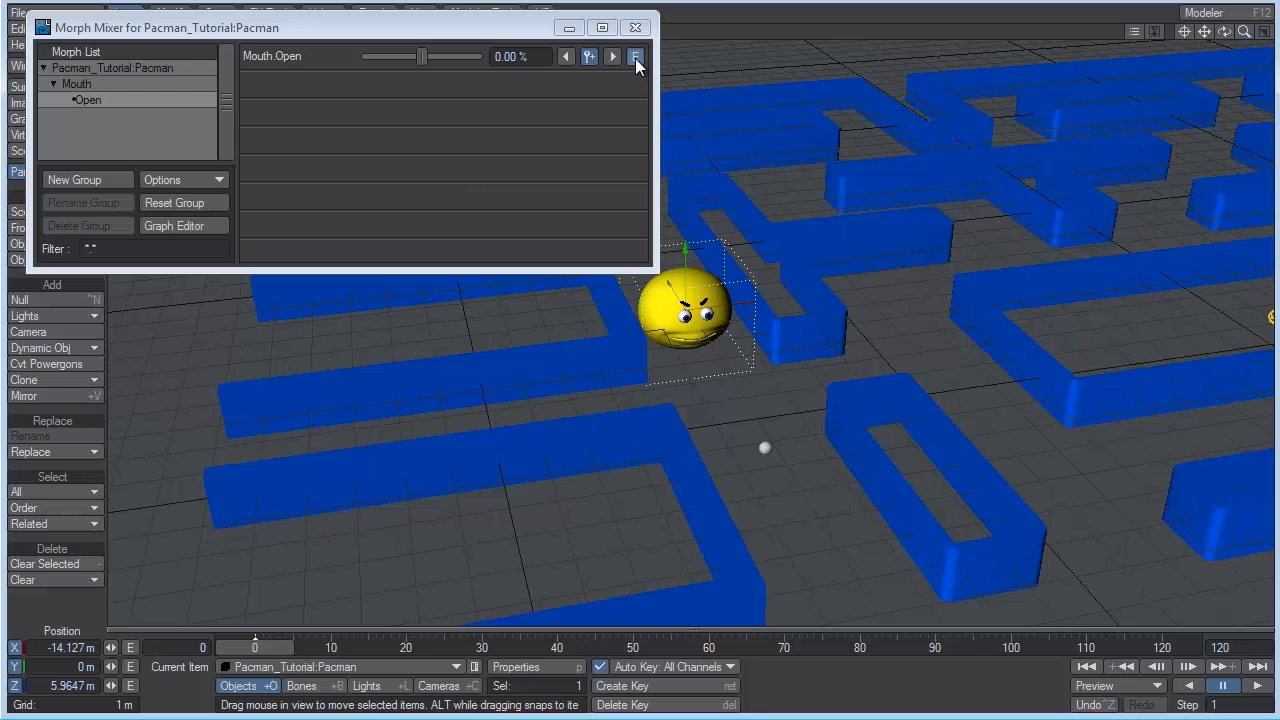
pyautogui.moveTo(1242, 35); pyautogui.dragTo(1190, 35)
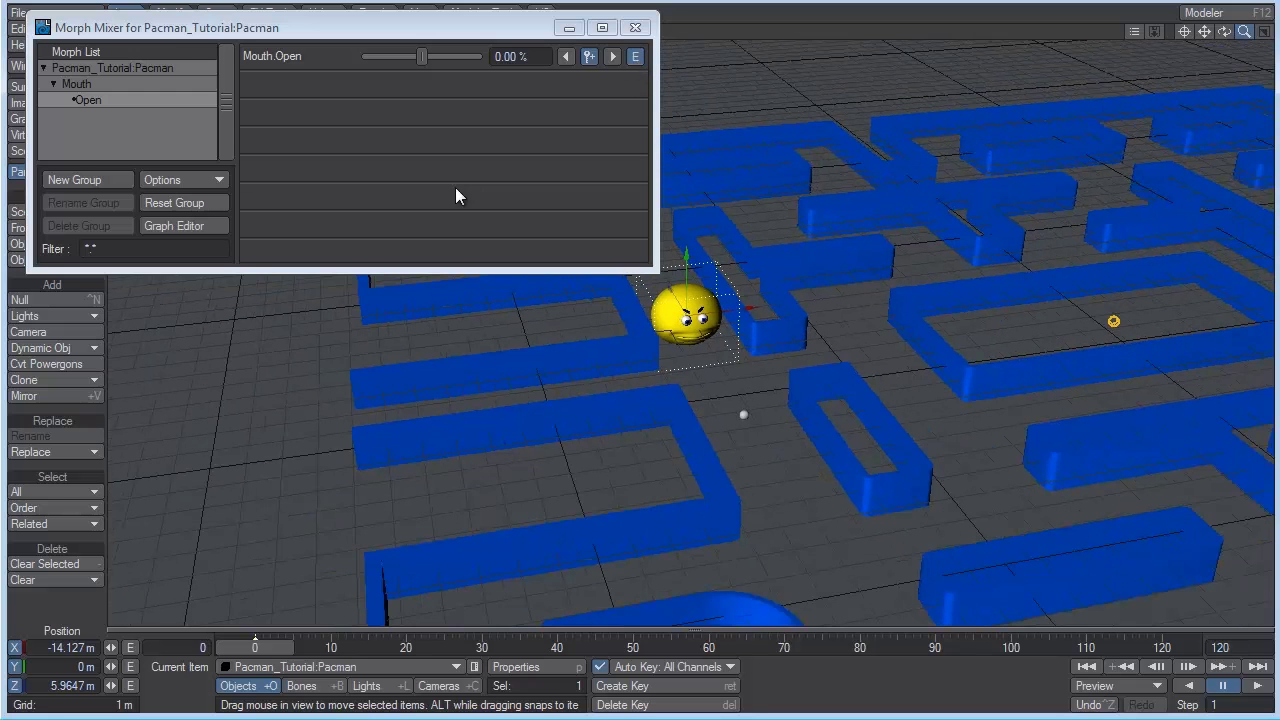
pyautogui.moveTo(1233, 646); pyautogui.dragTo(1157, 646)
pyautogui.write('30')
pyautogui.press('Return')
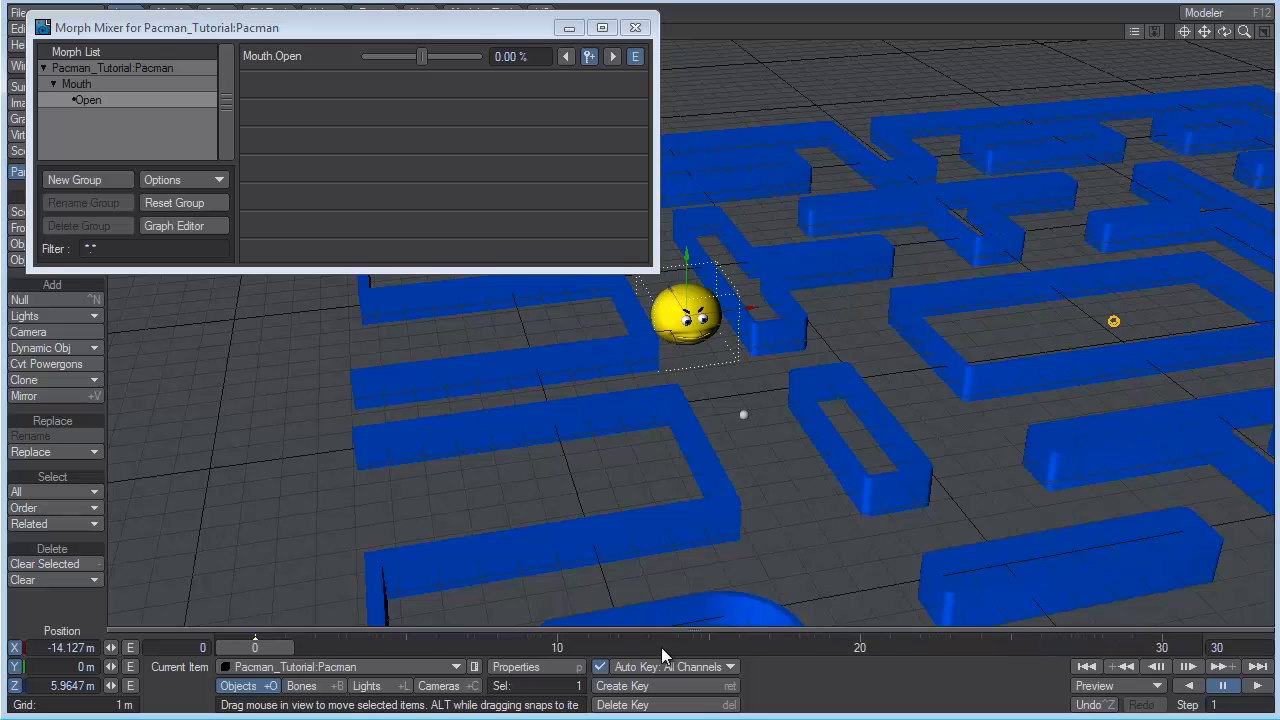
# Step: At frame 30, move Pac-Man along the corridor past the food ball to about Z -6.8925 m and play the animation
pyautogui.moveTo(661, 647); pyautogui.dragTo(1162, 647)
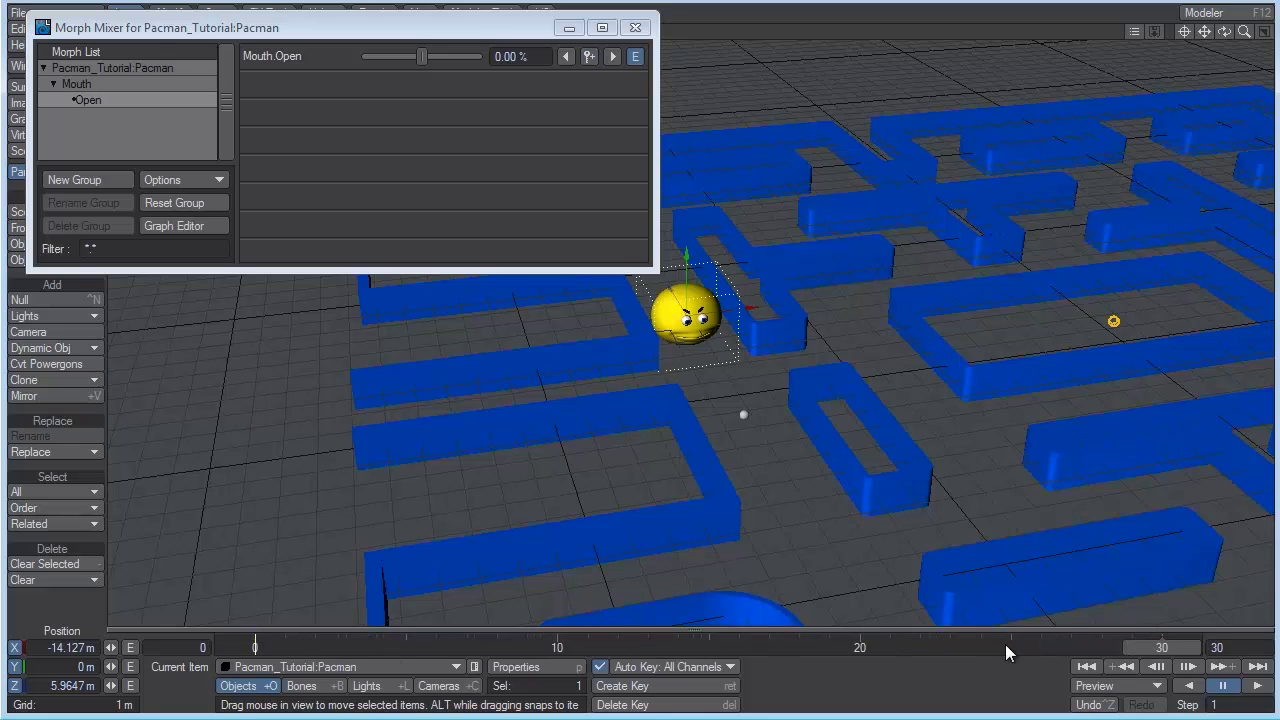
pyautogui.moveTo(686, 316); pyautogui.dragTo(810, 522)
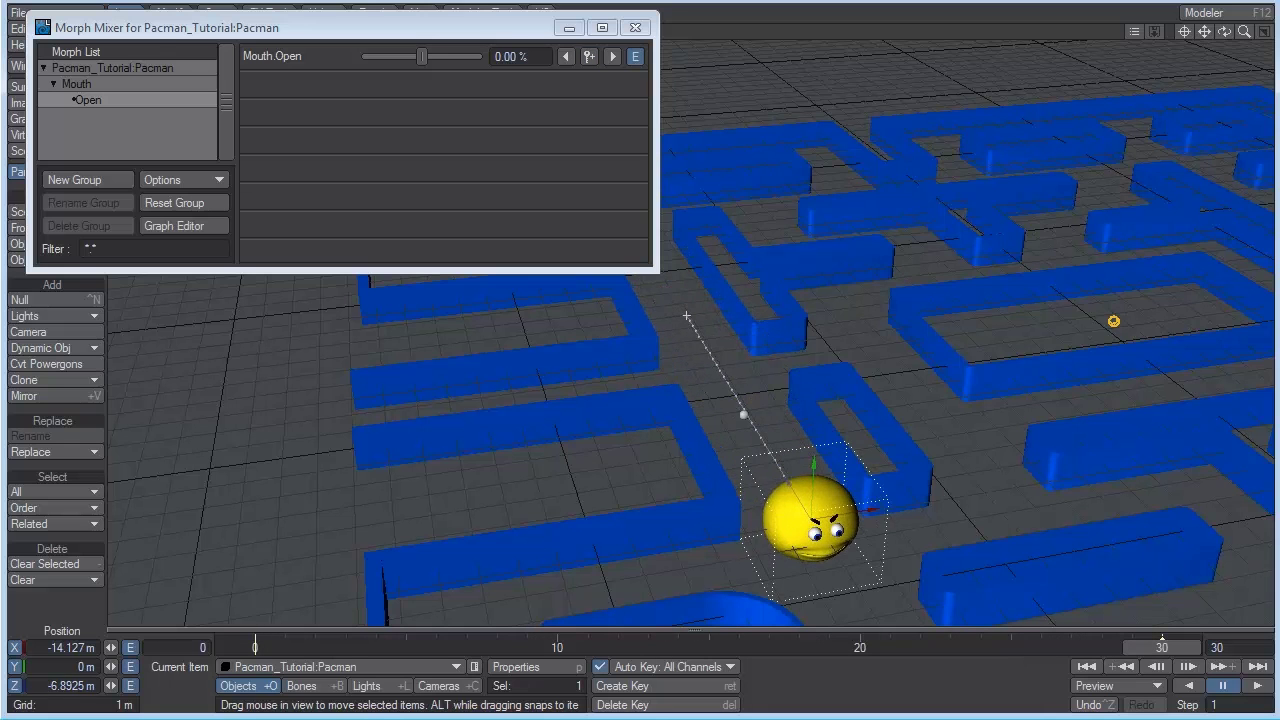
pyautogui.click(1256, 689)
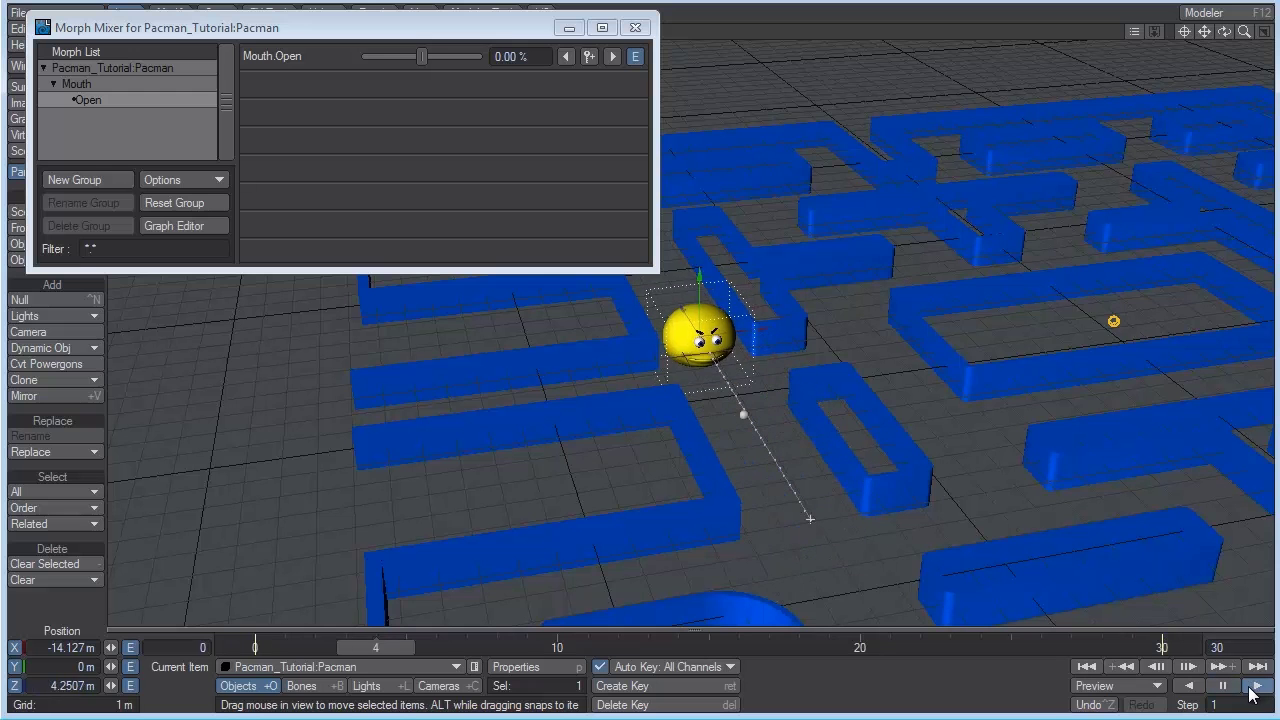
# Step: Extend the timeline's last frame to 60, shift Pac-Man's frame 30 key to frame 60 and preview the slower motion
pyautogui.click(1217, 647)
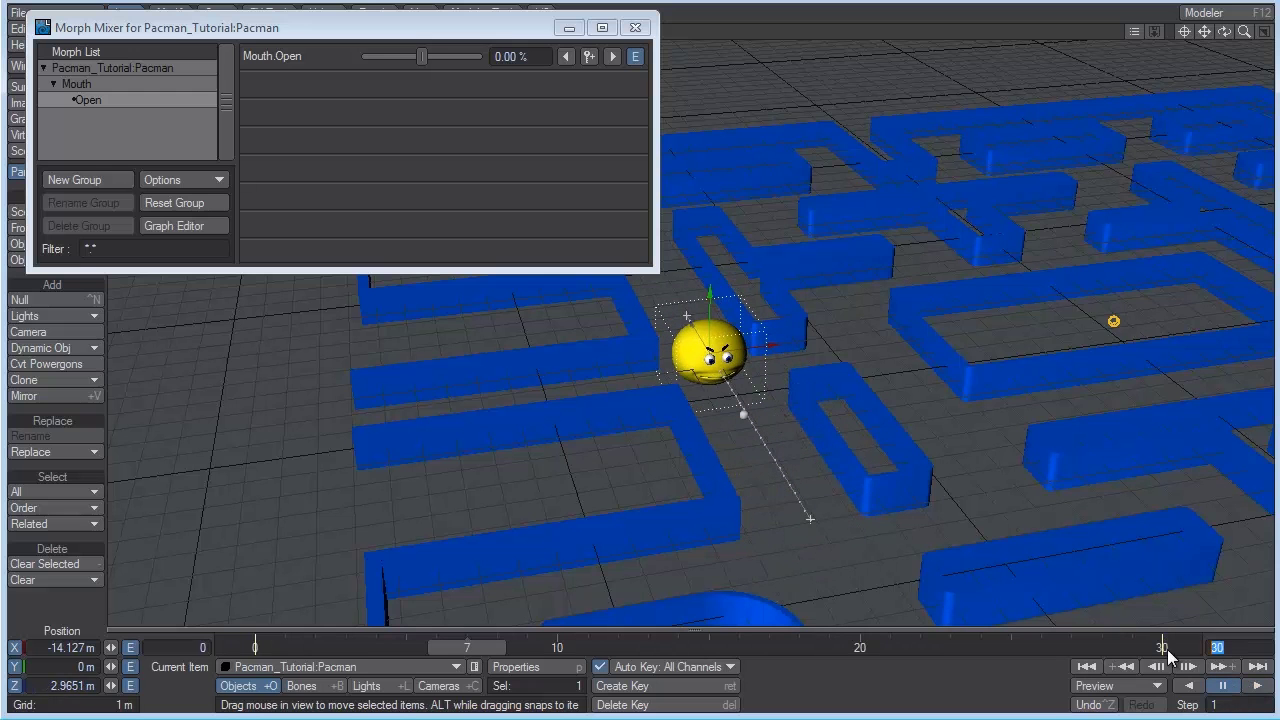
pyautogui.write('60')
pyautogui.press('Return')
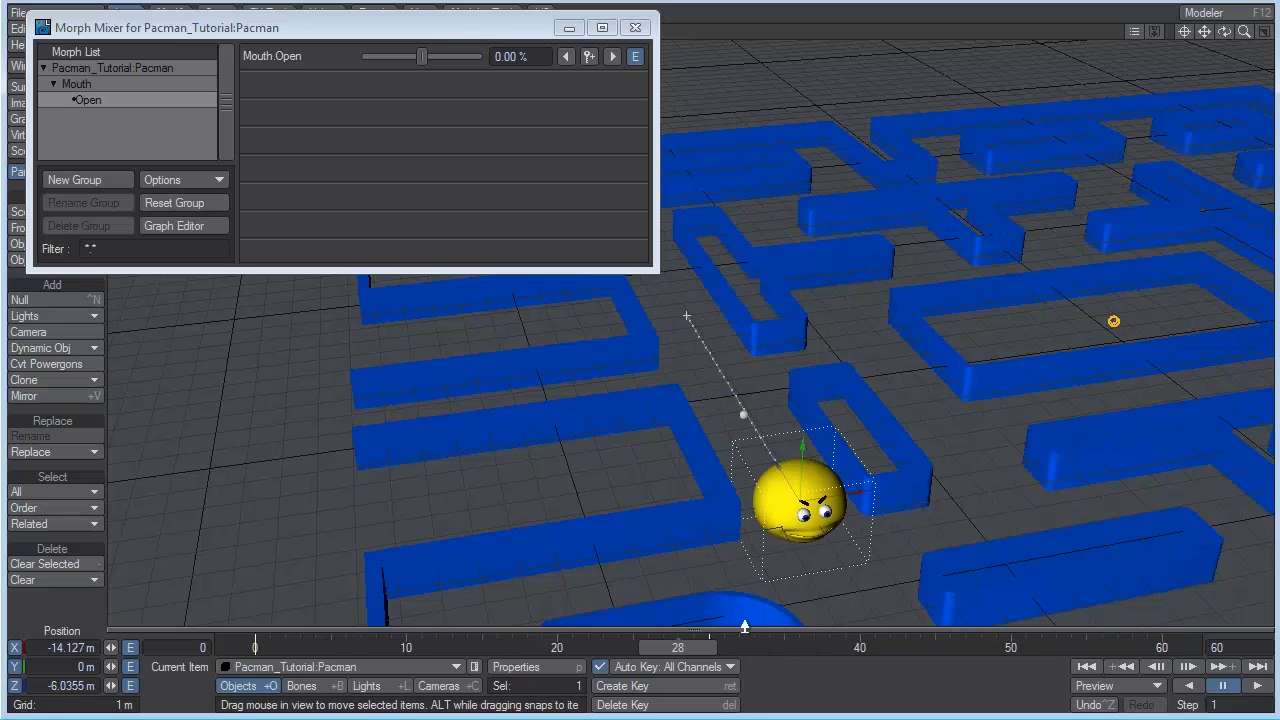
pyautogui.moveTo(724, 648); pyautogui.dragTo(701, 646)
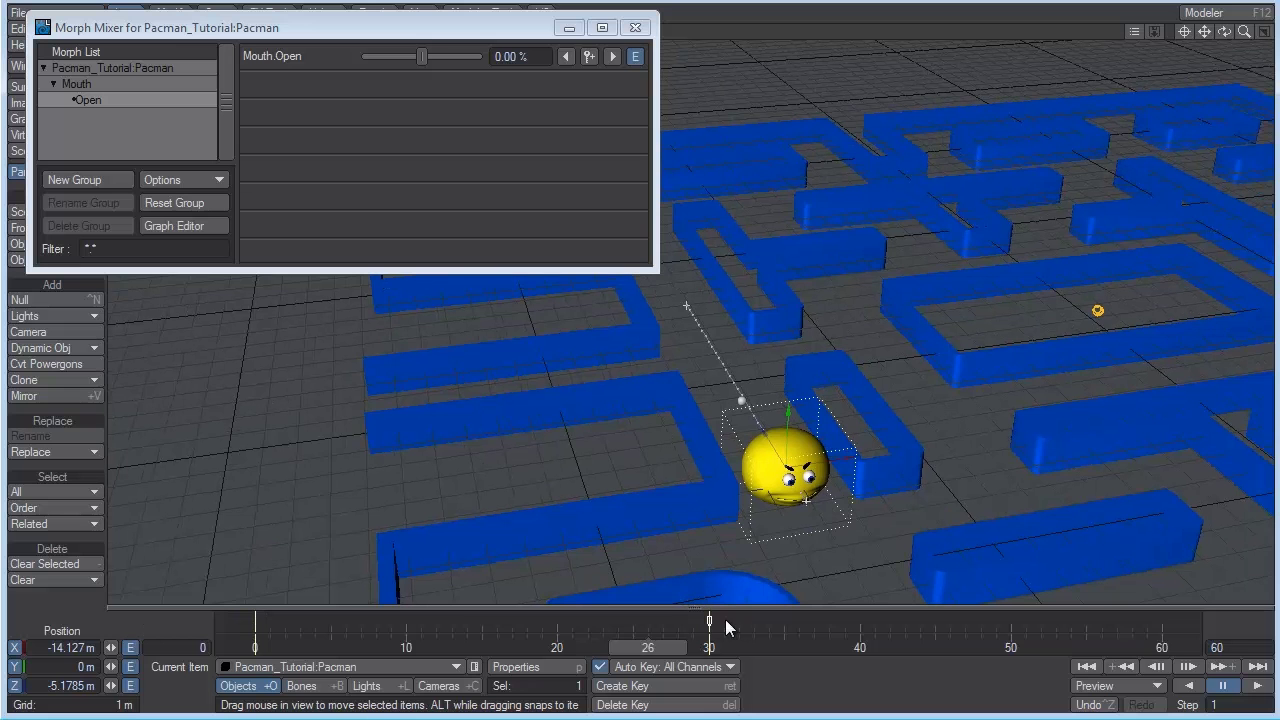
pyautogui.moveTo(709, 622); pyautogui.dragTo(1162, 623)
pyautogui.click(1255, 687)
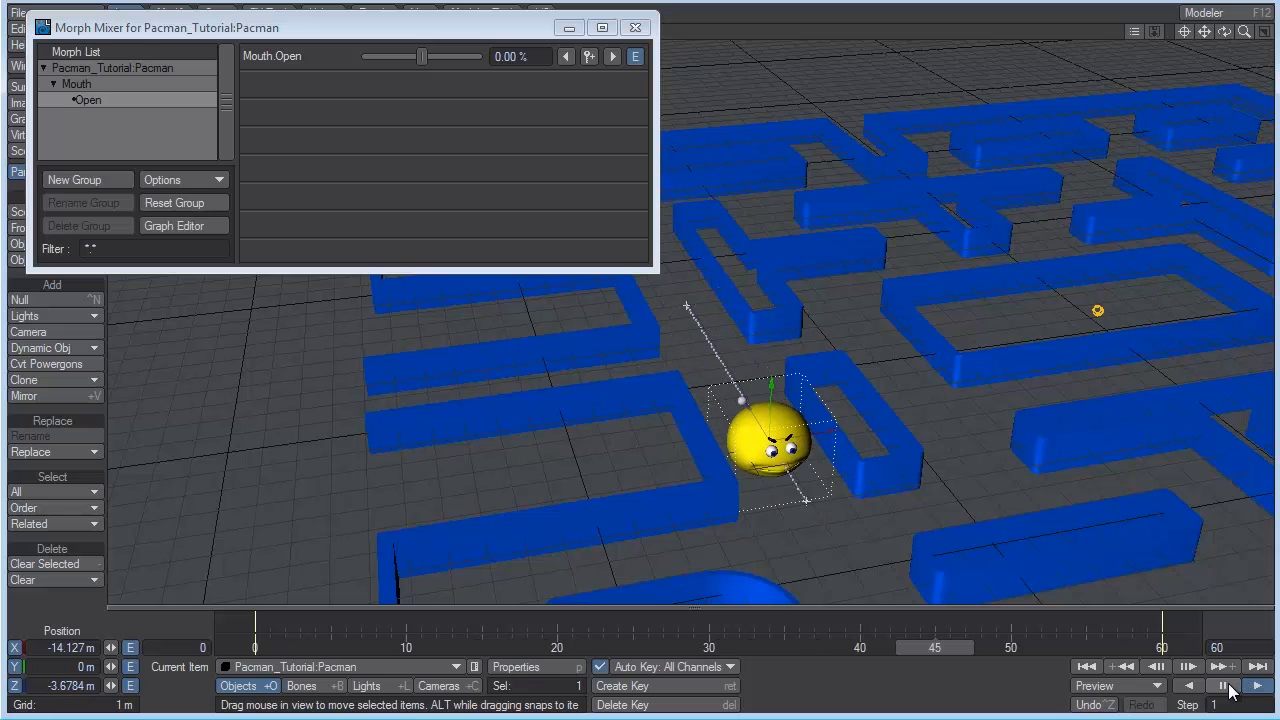
pyautogui.click(1225, 687)
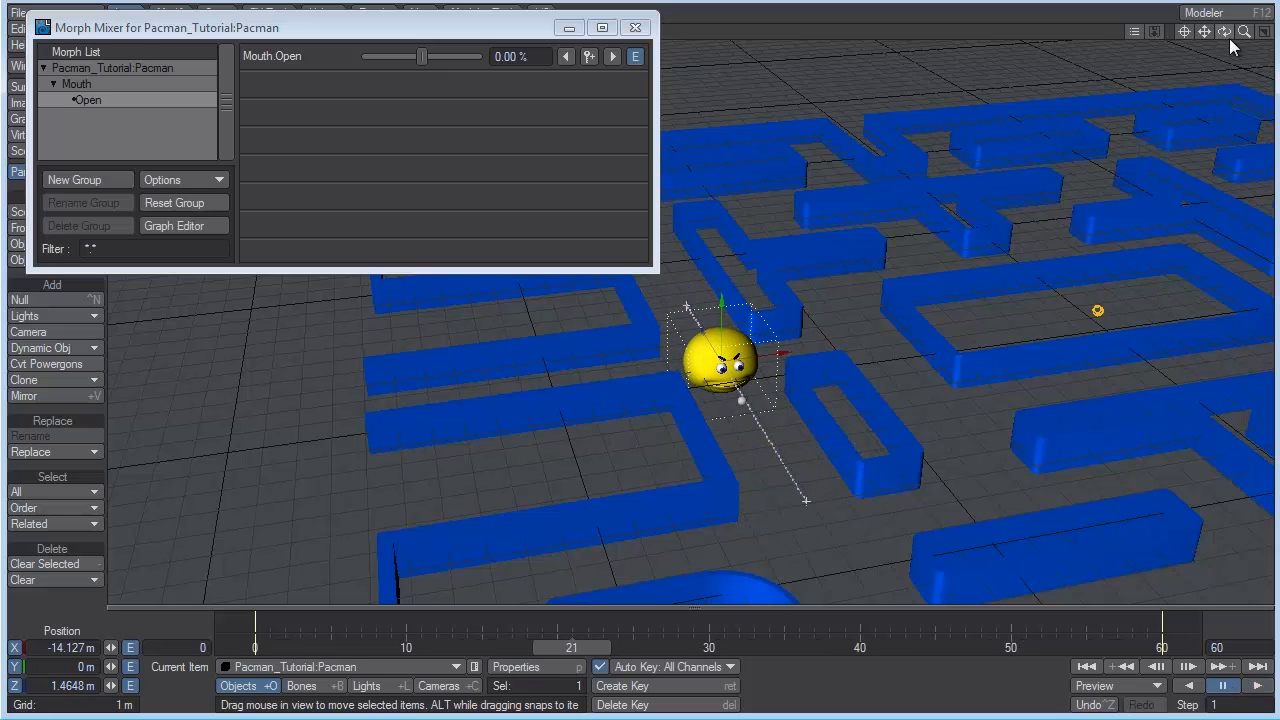
# Step: Open the Graph Editor for the Mouth.Open channel, then shrink and move its window clear of Pac-Man's mouth
pyautogui.moveTo(1246, 31)
pyautogui.mouseDown()
pyautogui.moveTo(1268, 31)
pyautogui.moveTo(1204, 28)
pyautogui.moveTo(1204, 17)
pyautogui.moveTo(1227, 35)
pyautogui.moveTo(1268, 31)
pyautogui.mouseUp()
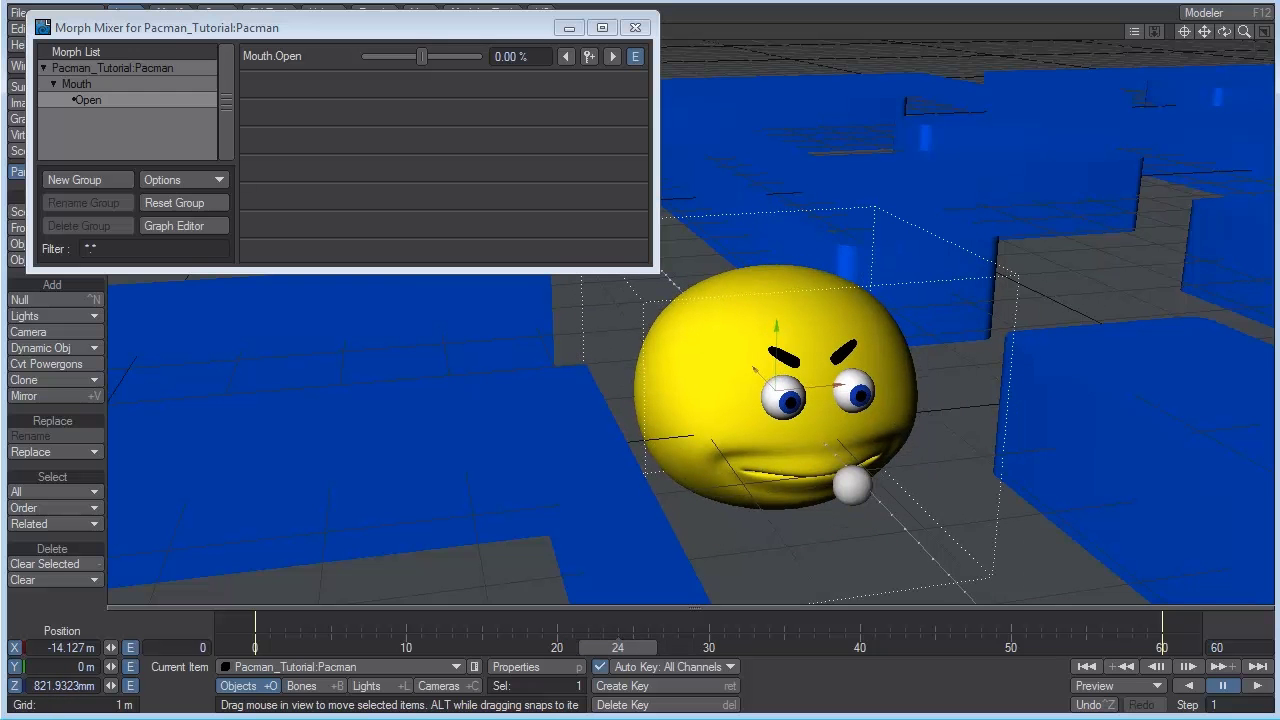
pyautogui.click(635, 57)
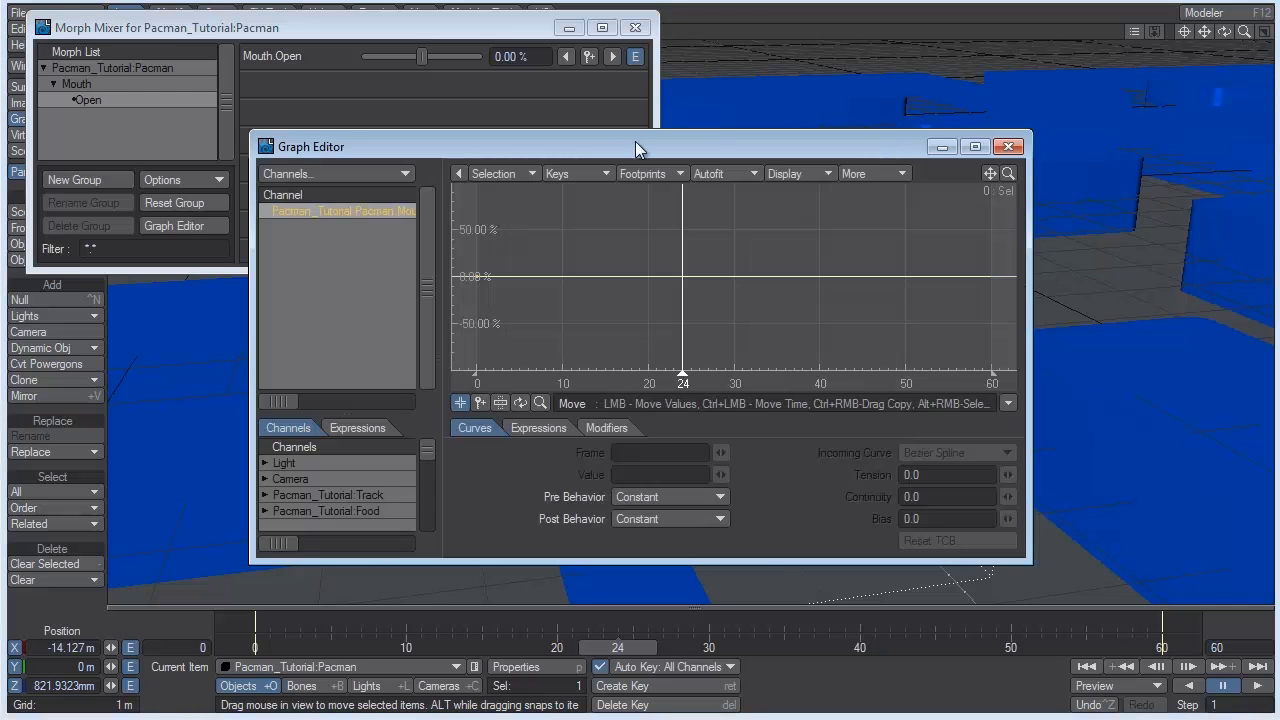
pyautogui.moveTo(1035, 556); pyautogui.dragTo(1000, 499)
pyautogui.moveTo(790, 146); pyautogui.dragTo(554, 35)
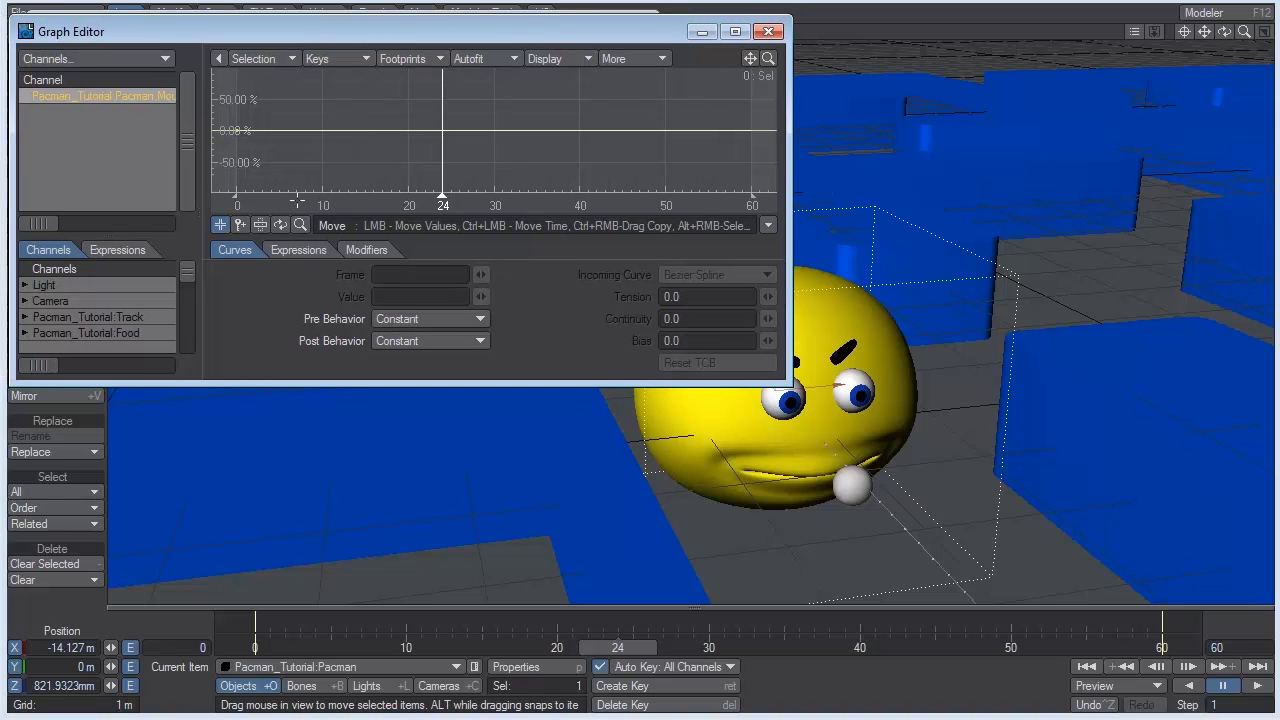
# Step: Key the Mouth.Open curve at 0% on frame 24 and at 100% on frame 26
pyautogui.click(240, 226)
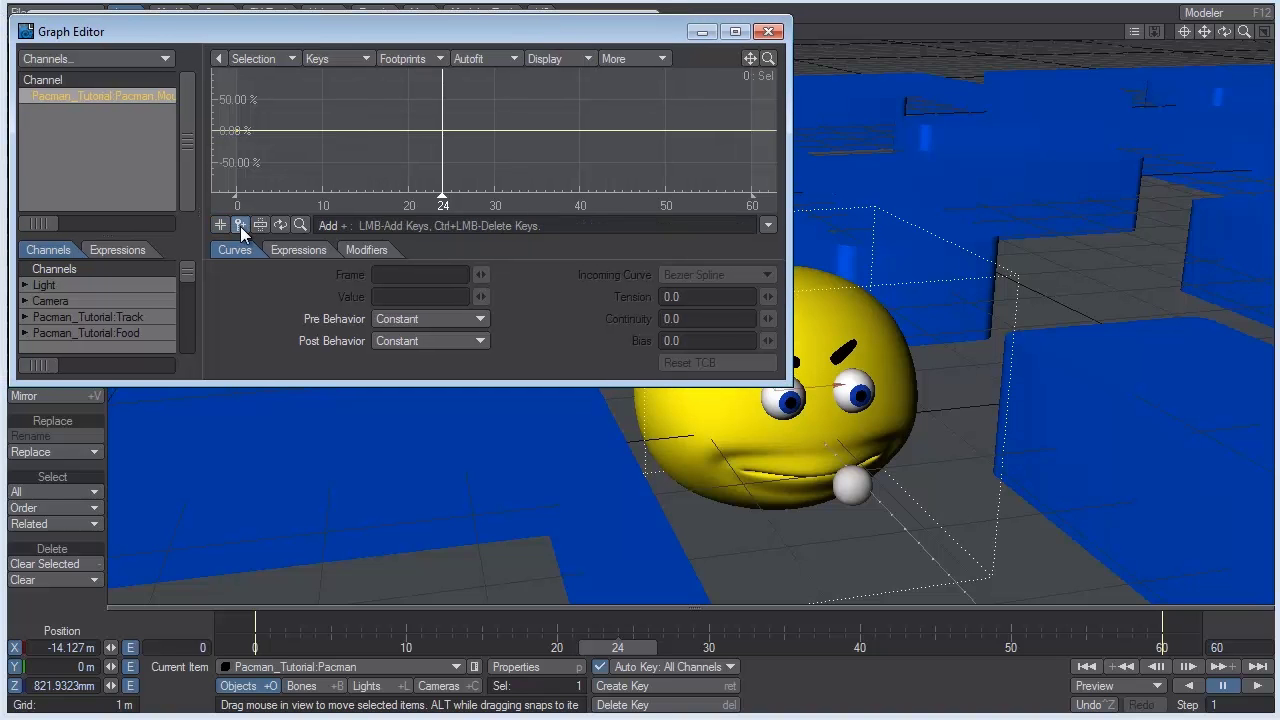
pyautogui.click(443, 131)
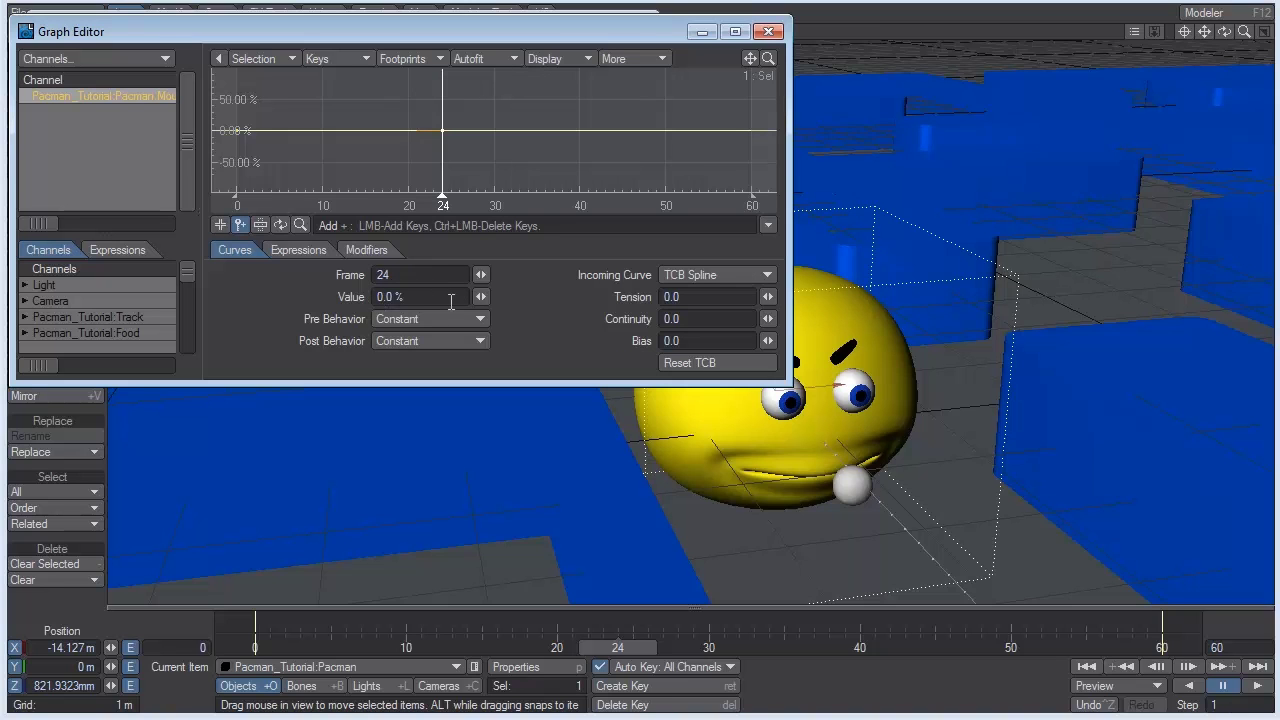
pyautogui.click(636, 653)
pyautogui.press('Right')
pyautogui.moveTo(627, 648)
pyautogui.mouseDown()
pyautogui.moveTo(673, 649)
pyautogui.moveTo(638, 641)
pyautogui.mouseUp()
pyautogui.press('Right')
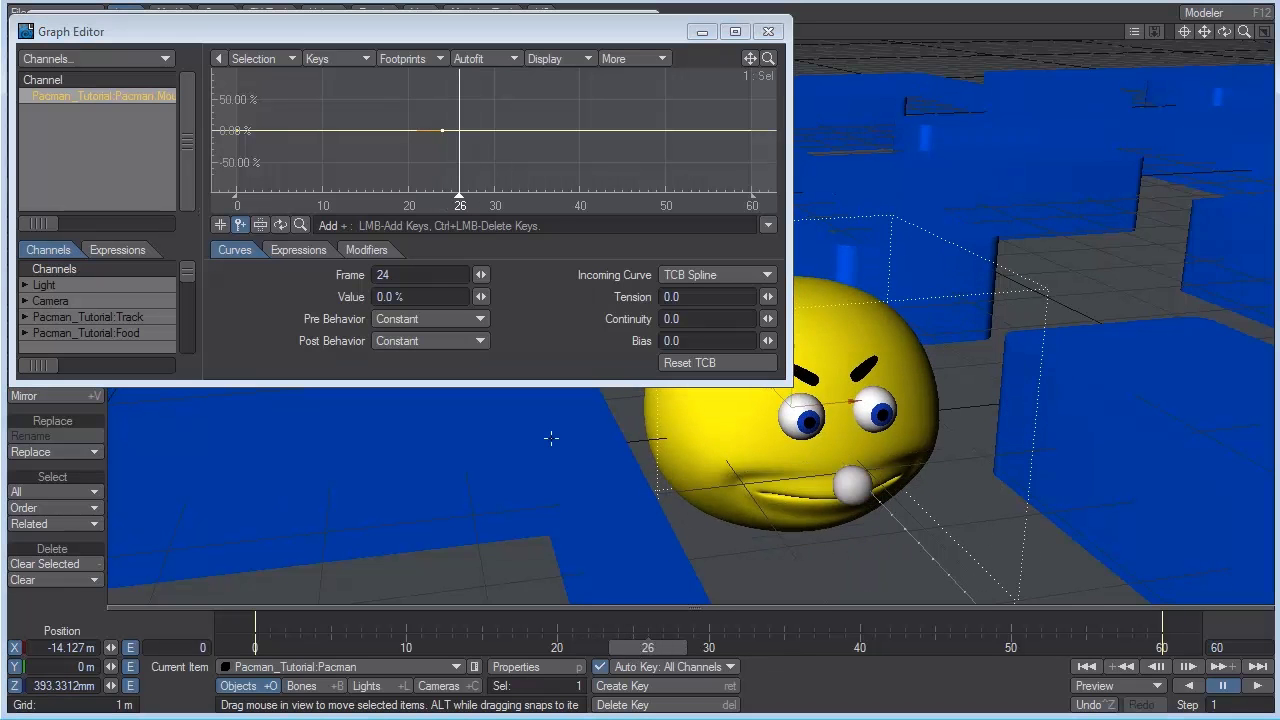
pyautogui.click(461, 131)
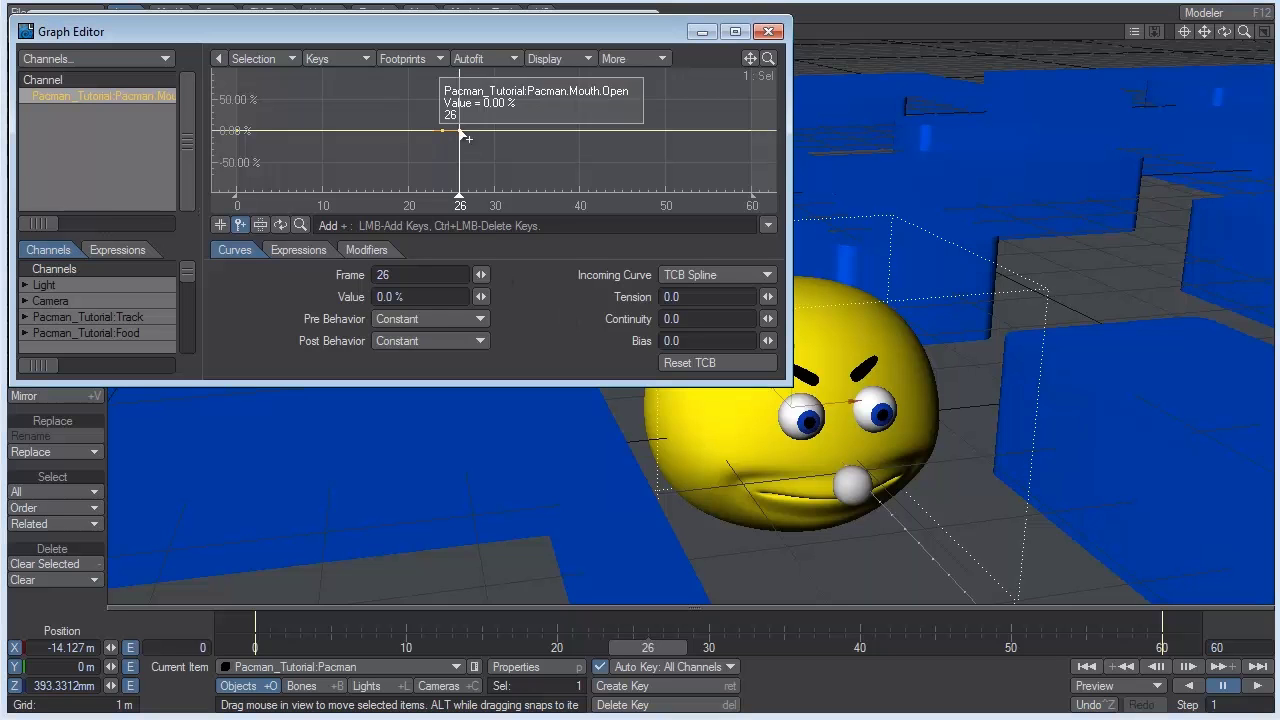
pyautogui.click(418, 298)
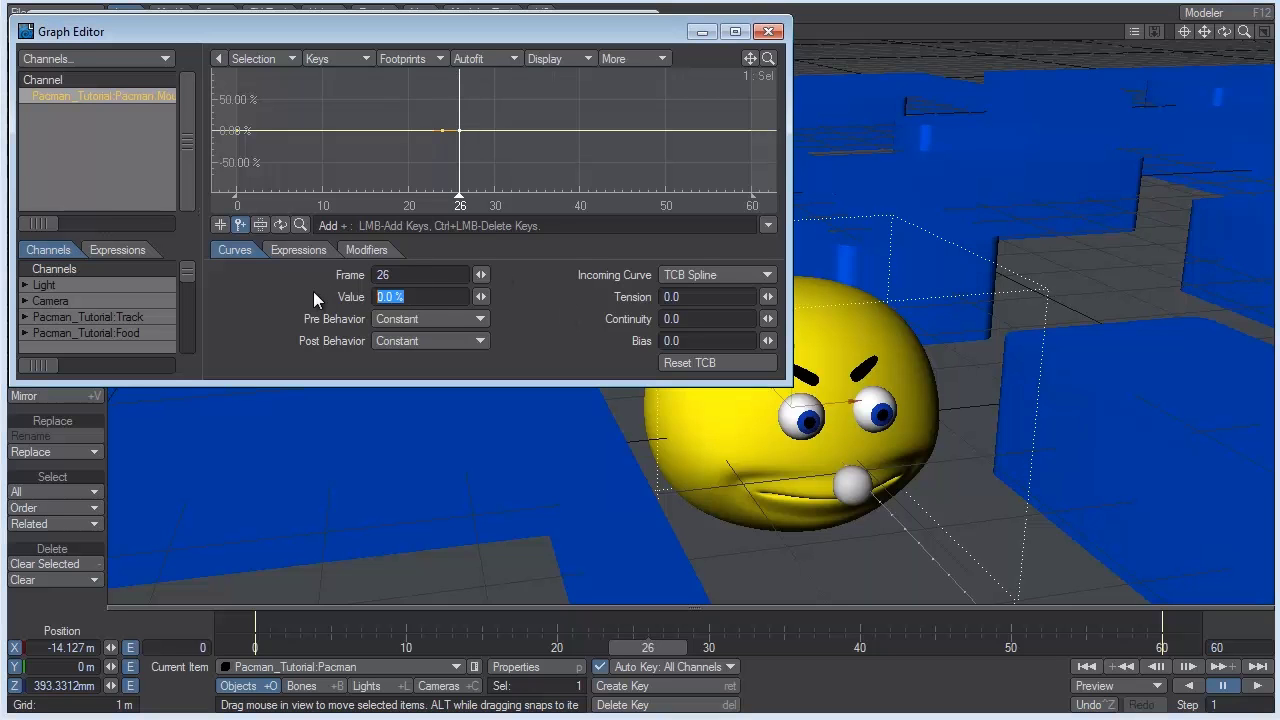
pyautogui.write('100')
pyautogui.press('Return')
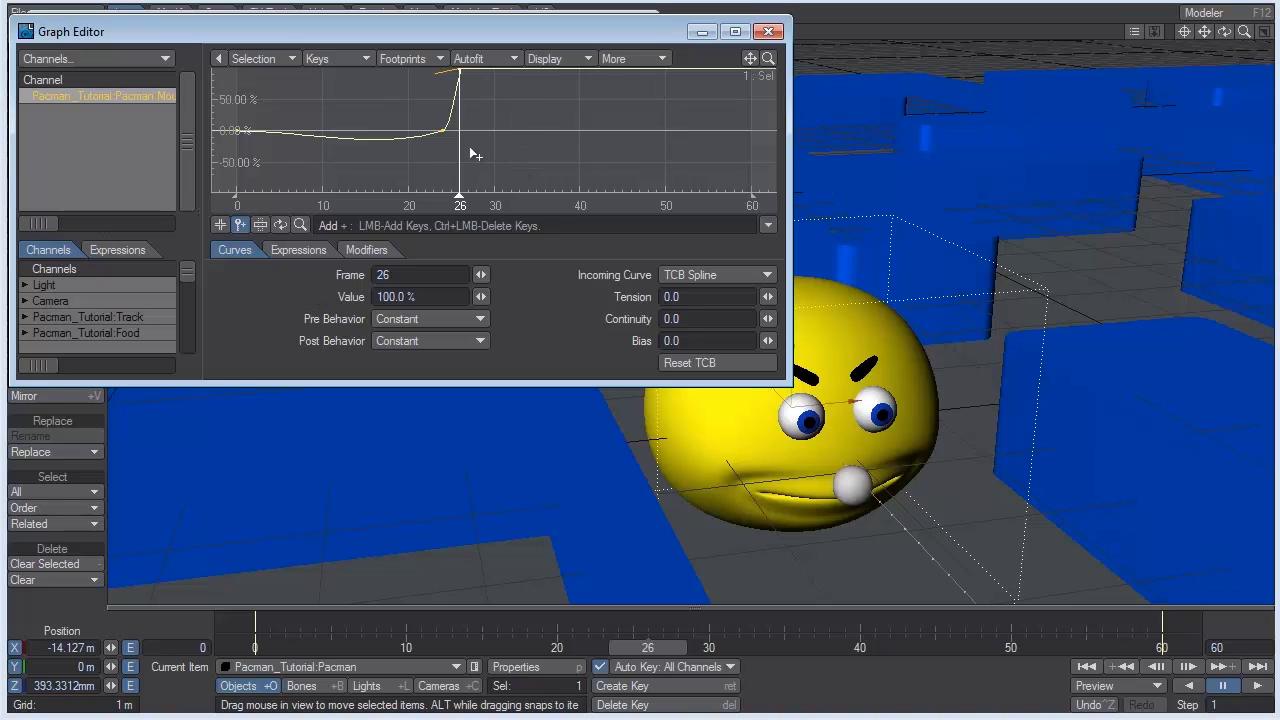
# Step: Set the tension of the two 0% keys on the Mouth.Open curve, frames 0 and 24, to 1.0
pyautogui.moveTo(505, 157); pyautogui.dragTo(226, 99)
pyautogui.click(703, 297)
pyautogui.write('1')
pyautogui.press('Return')
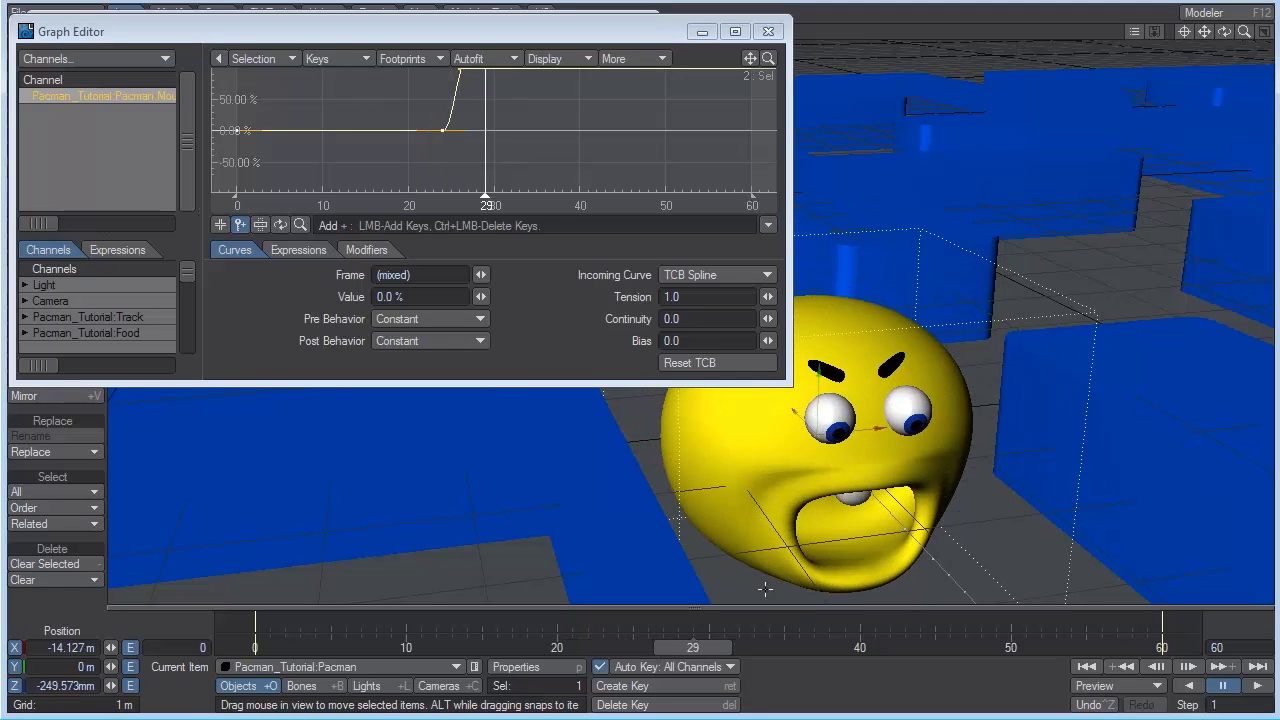
# Step: Lower the Food ball to about Y -248.372 mm and create a motion key for it at frame 0
pyautogui.click(858, 482)
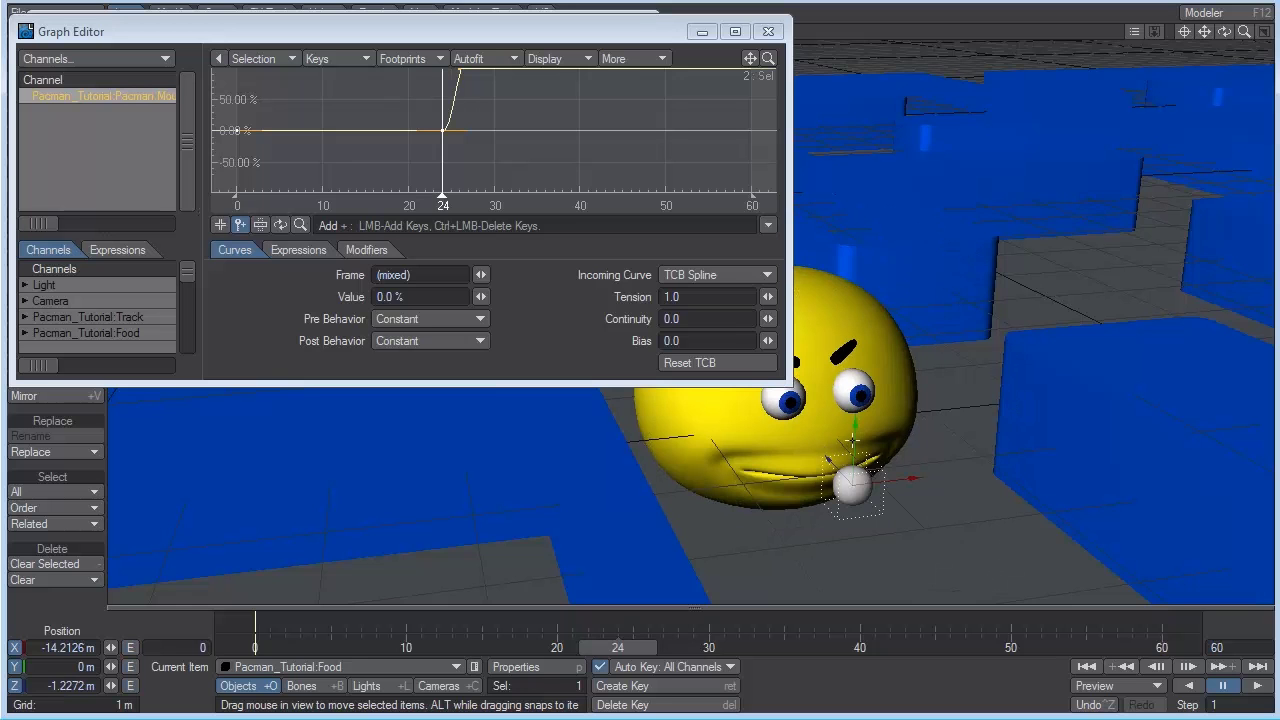
pyautogui.moveTo(829, 458); pyautogui.dragTo(829, 486, button='right')
pyautogui.press('Return')
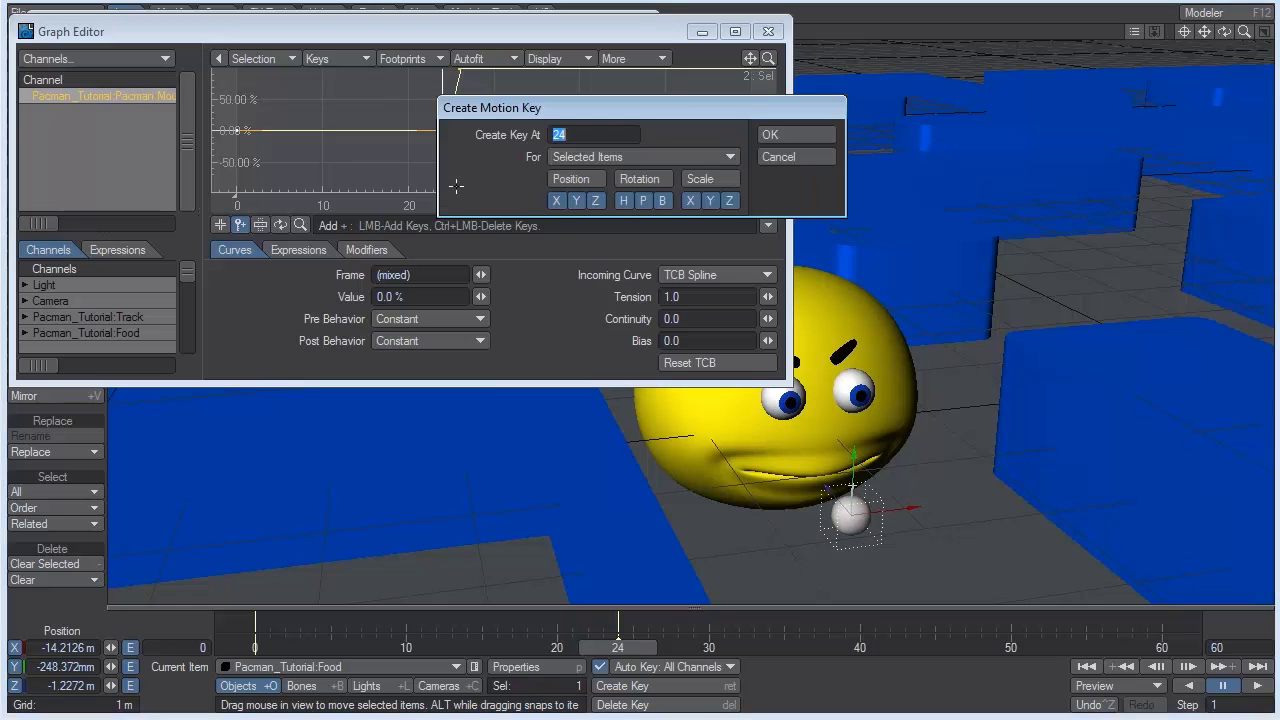
pyautogui.write('0')
pyautogui.click(779, 136)
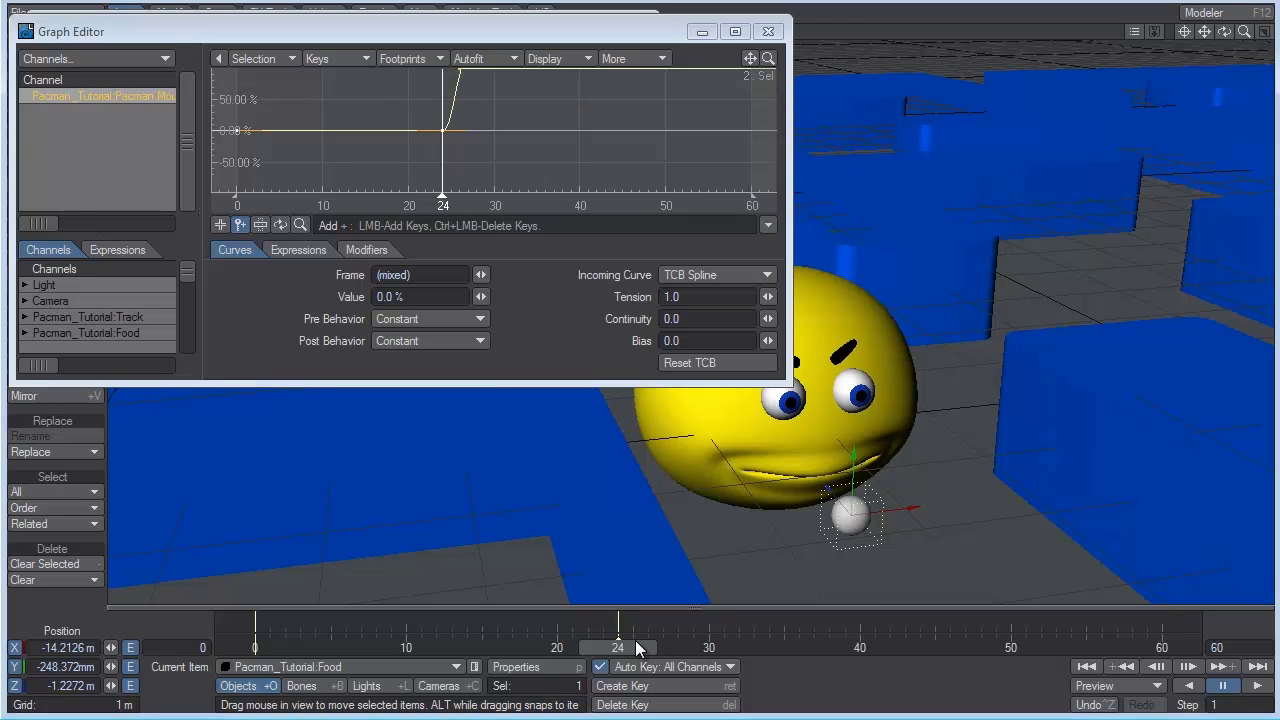
# Step: Delete the Food ball's motion key at frame 24 and turn off Auto Key
pyautogui.press('Delete')
pyautogui.click(788, 138)
pyautogui.click(600, 667)
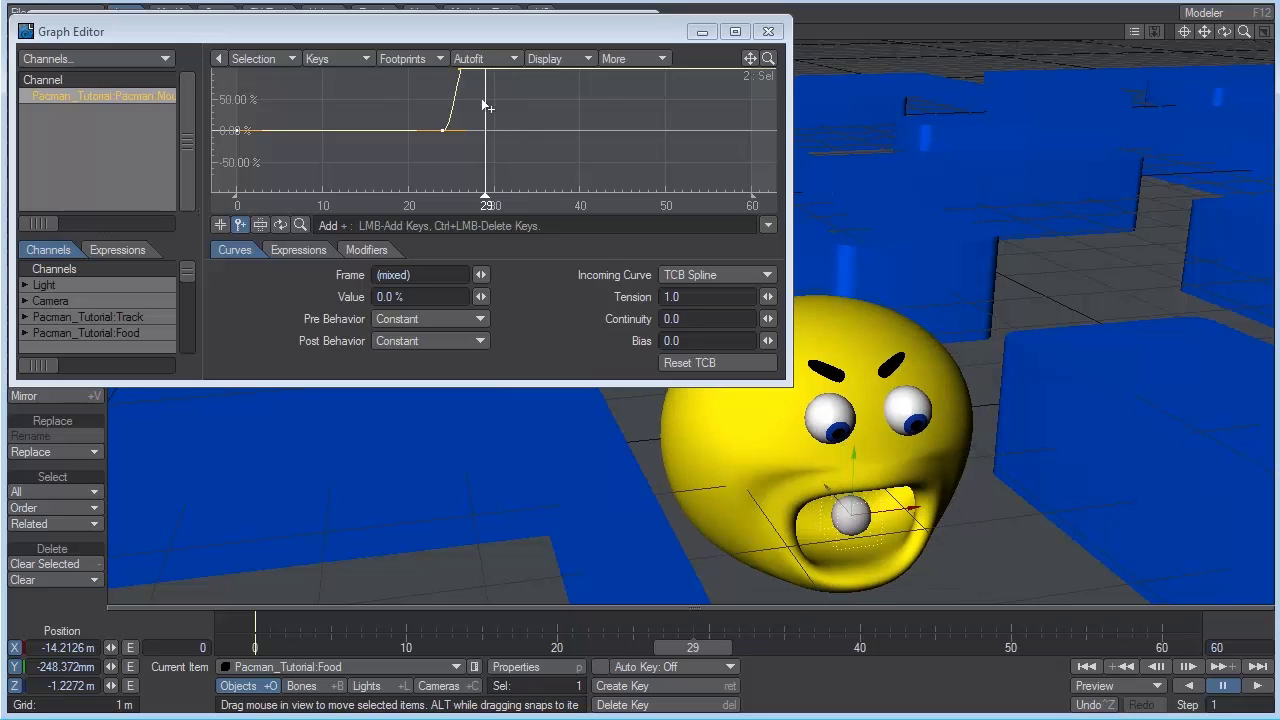
# Step: Move the Mouth.Open curve's 100% key to frame 28
pyautogui.click(458, 72)
pyautogui.moveTo(457, 76)
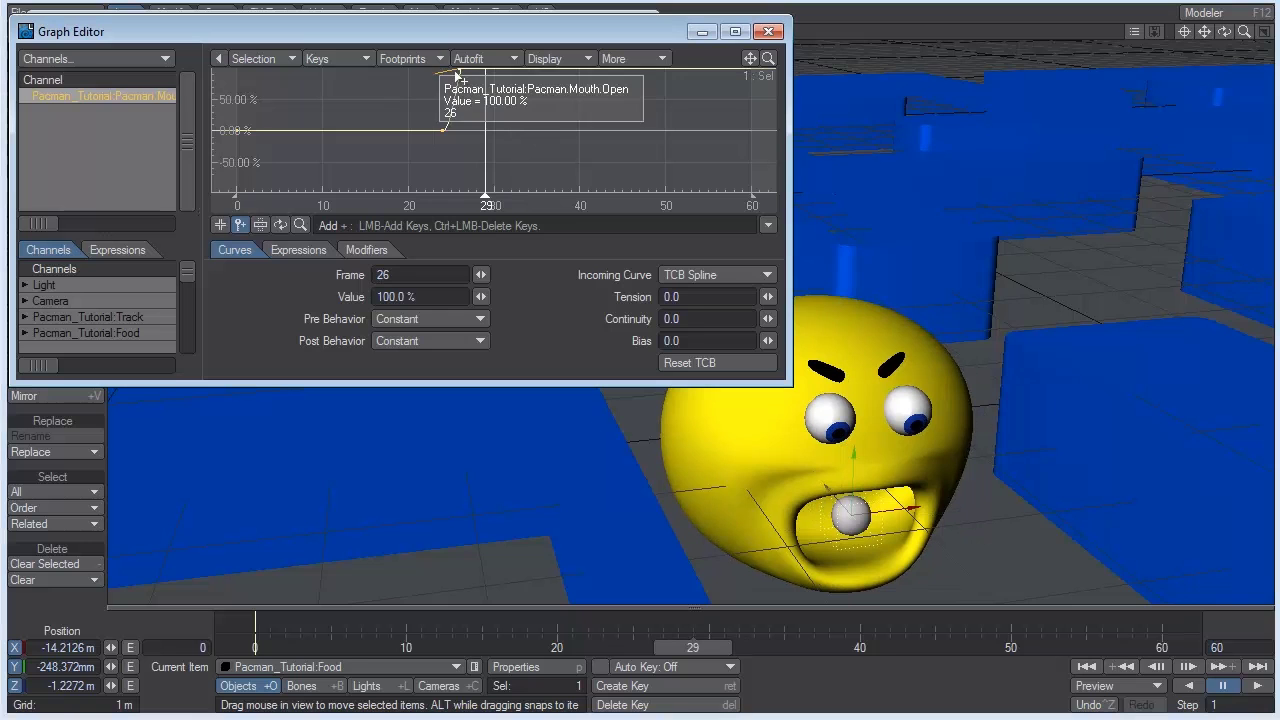
pyautogui.moveTo(405, 273); pyautogui.dragTo(334, 274)
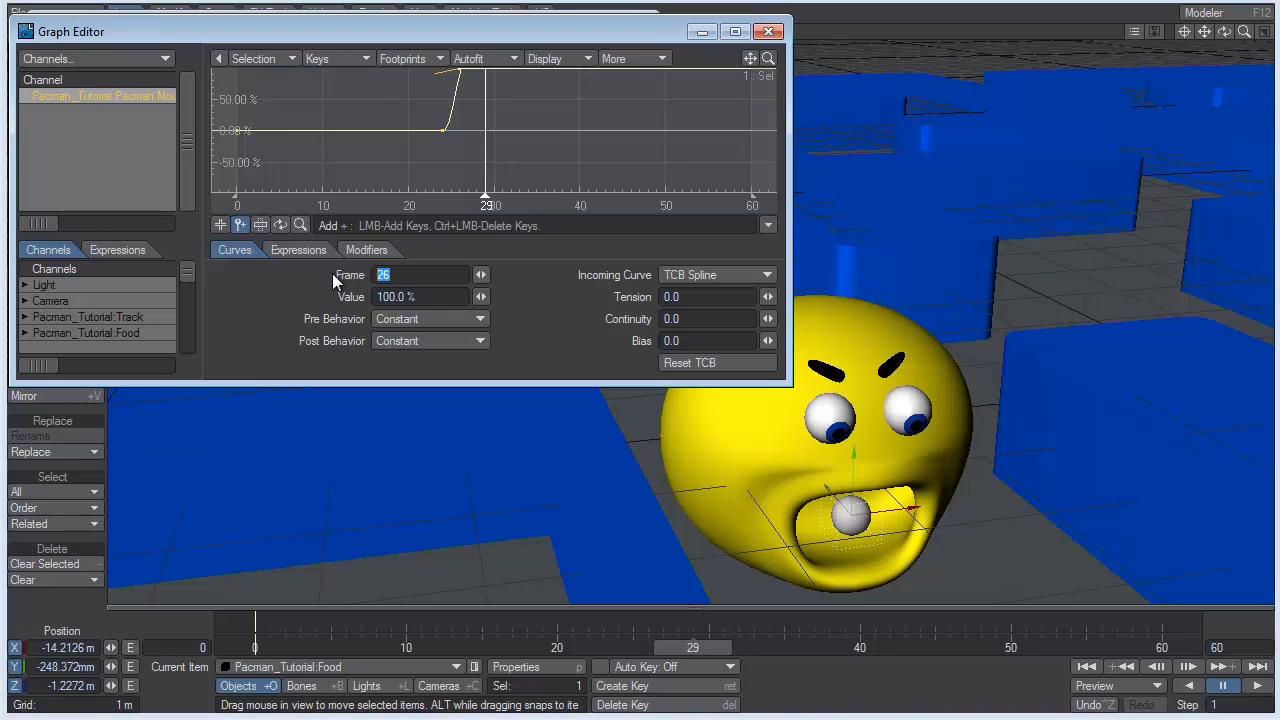
pyautogui.write('28')
pyautogui.press('Return')
# Step: Move the Mouth.Open curve's second 0% key to frame 36
pyautogui.click(444, 136)
pyautogui.moveTo(406, 274); pyautogui.dragTo(311, 275)
pyautogui.write('36')
pyautogui.press('Return')
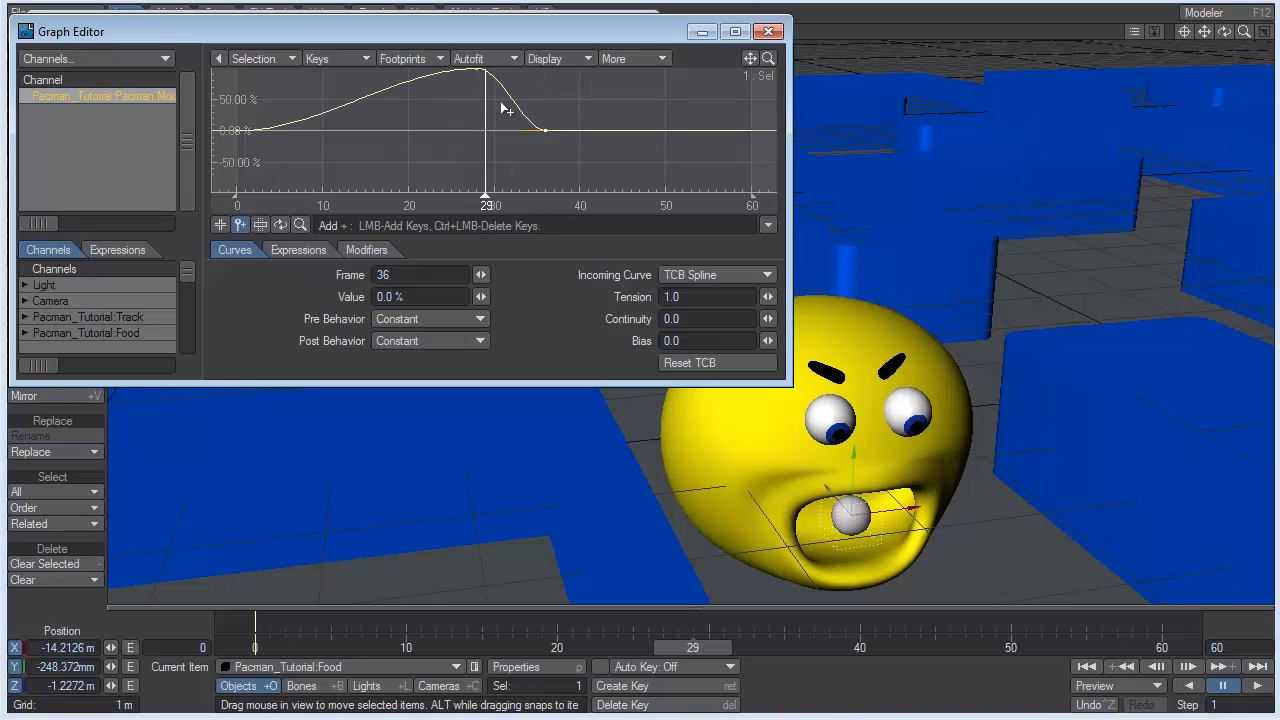
# Step: Set the Mouth.Open curve's second 0% key to frame 26, just ahead of the 100% key
pyautogui.click(484, 69)
pyautogui.moveTo(540, 150); pyautogui.dragTo(538, 148)
pyautogui.moveTo(383, 275); pyautogui.dragTo(330, 283)
pyautogui.write('2')
pyautogui.press('Return')
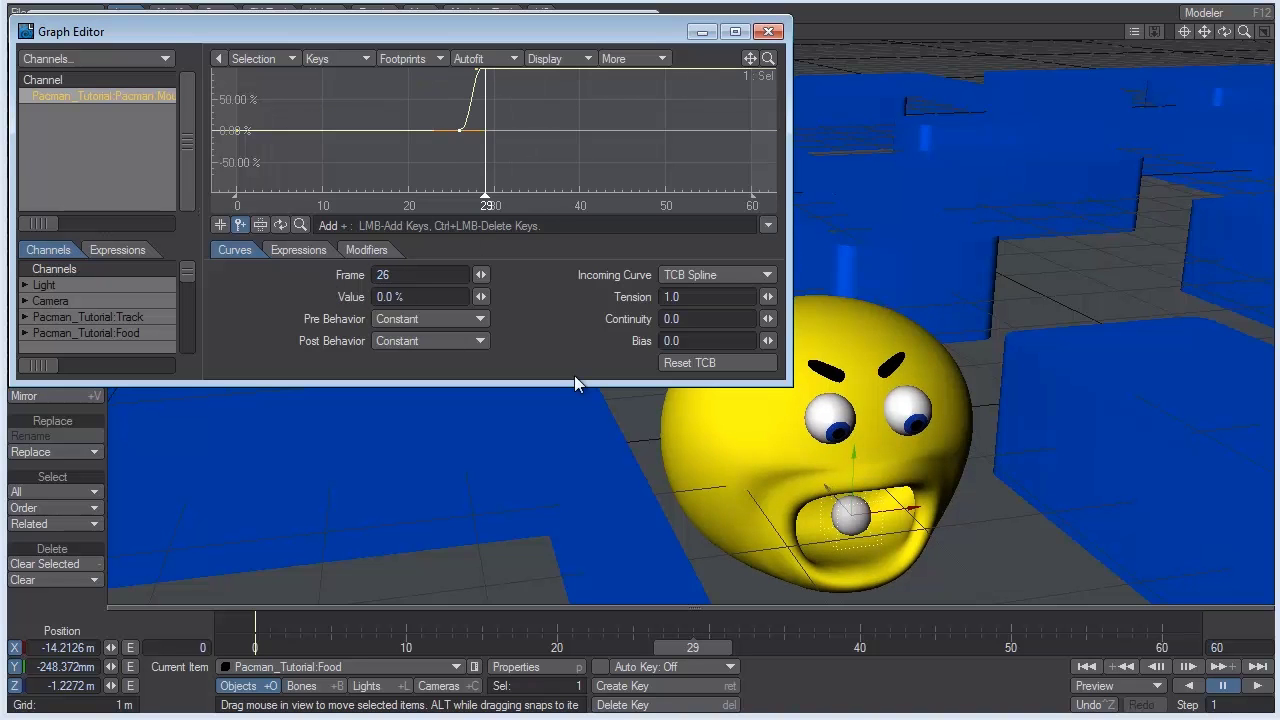
# Step: Step through frames 26 to 30 to examine how Pac-Man's open mouth passes over the food ball
pyautogui.click(691, 649)
pyautogui.press('Left')
pyautogui.press('Left')
pyautogui.press('Left')
pyautogui.press('Right')
pyautogui.press('Right')
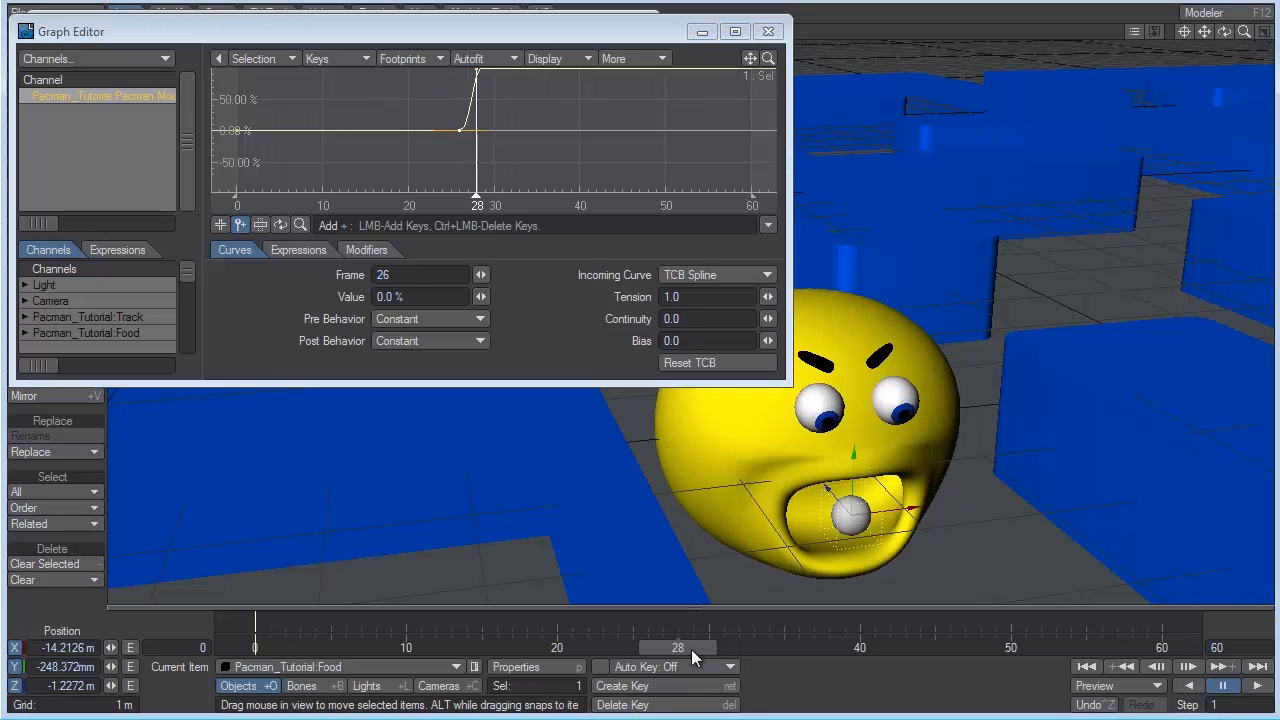
pyautogui.moveTo(691, 649); pyautogui.dragTo(693, 651)
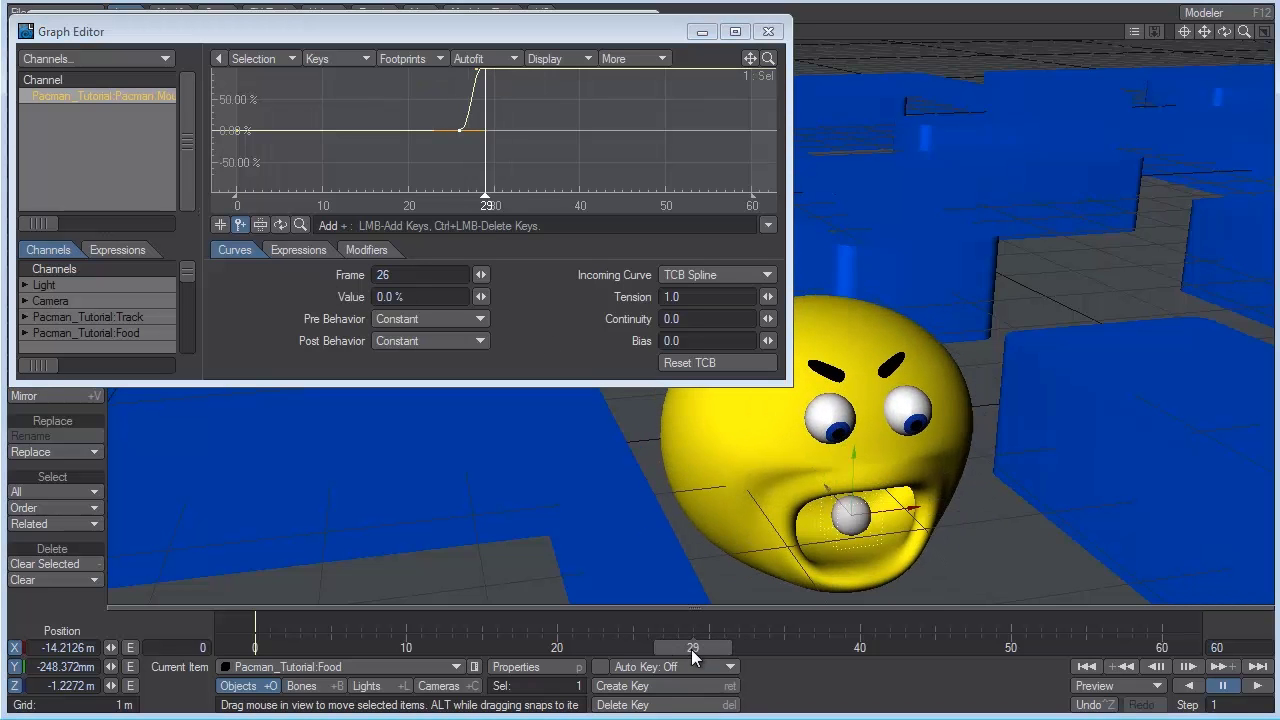
pyautogui.press('Right')
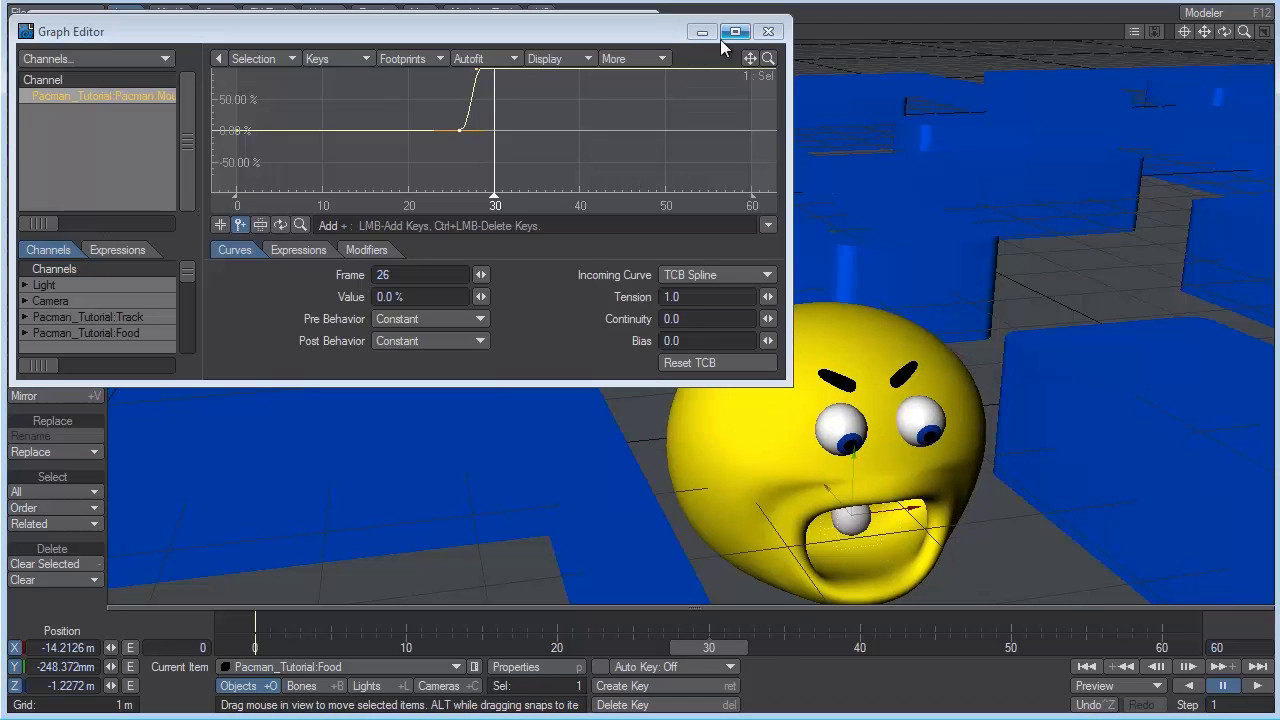
# Step: Key the Mouth.Open curve at 100% on frame 30 and set the tension of both 100% keys to 1.0
pyautogui.moveTo(750, 58); pyautogui.dragTo(750, 70)
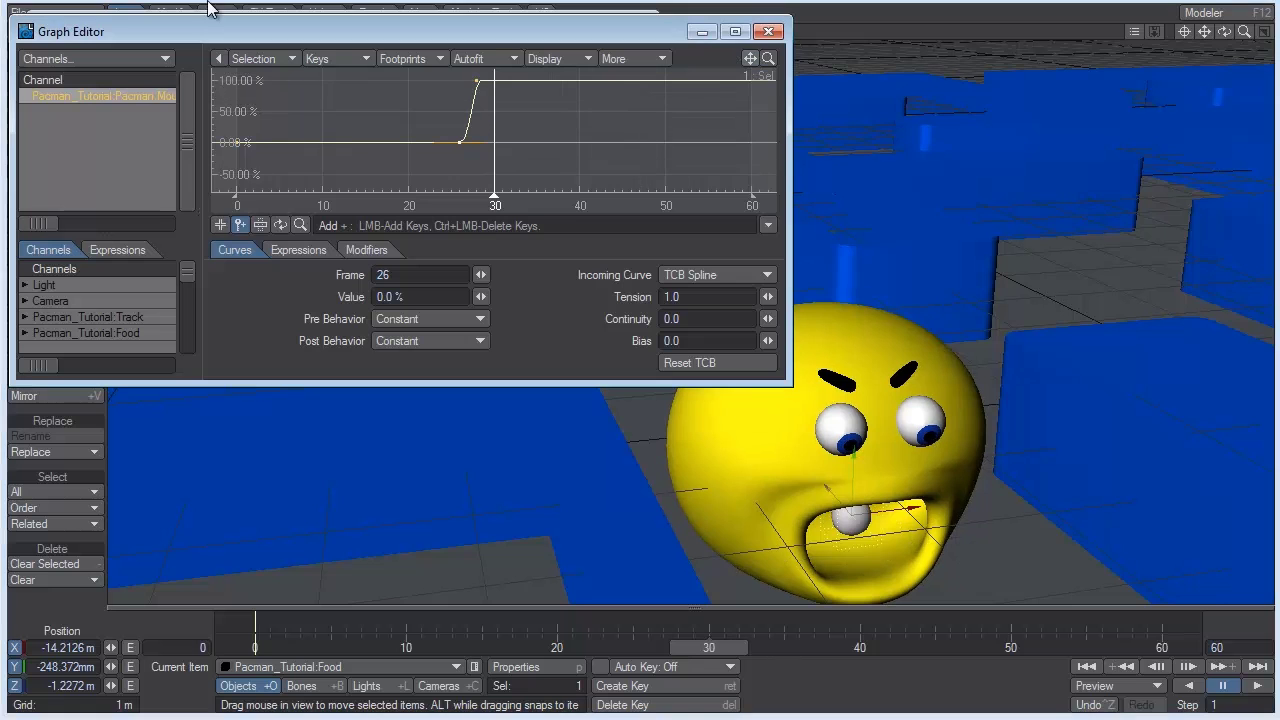
pyautogui.click(495, 84)
pyautogui.click(436, 293)
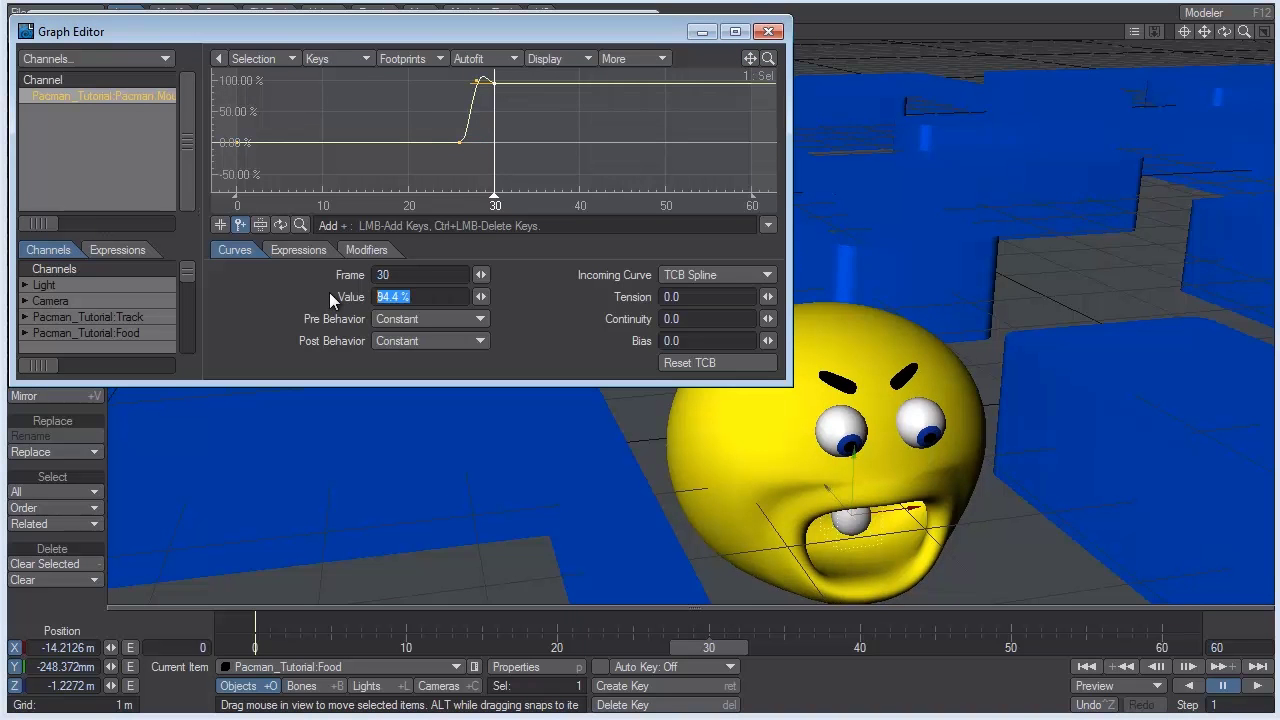
pyautogui.write('100')
pyautogui.press('Return')
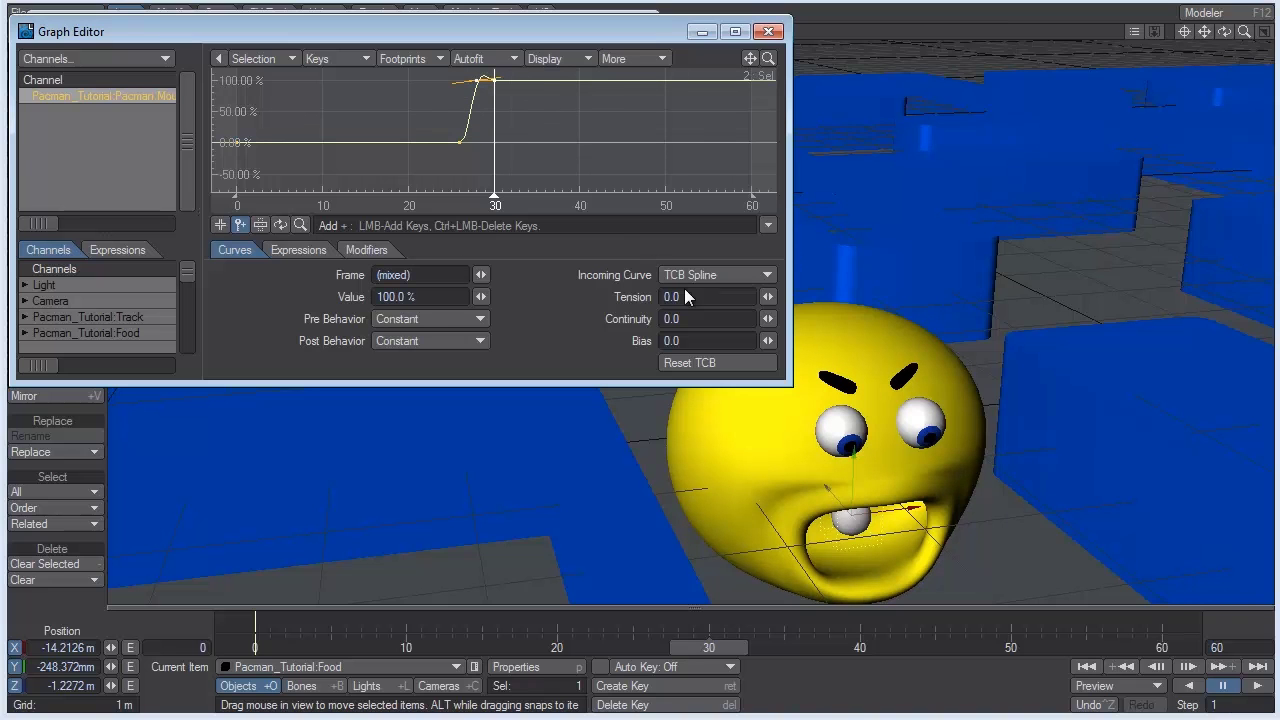
pyautogui.write('1')
pyautogui.press('Return')
# Step: Key the Mouth.Open curve at 0% on frame 32 and scrub the timeline to check the bite
pyautogui.click(512, 143)
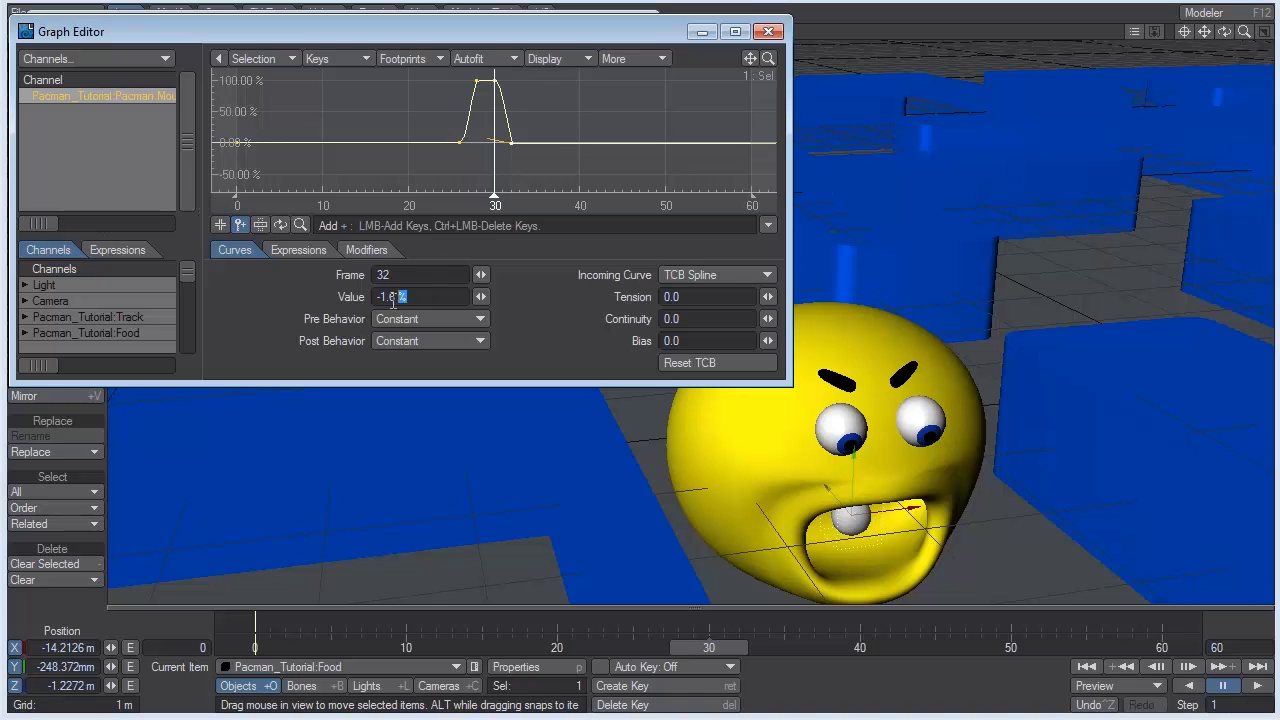
pyautogui.moveTo(393, 299); pyautogui.dragTo(325, 298)
pyautogui.write('0')
pyautogui.press('Return')
pyautogui.moveTo(731, 646); pyautogui.dragTo(580, 647)
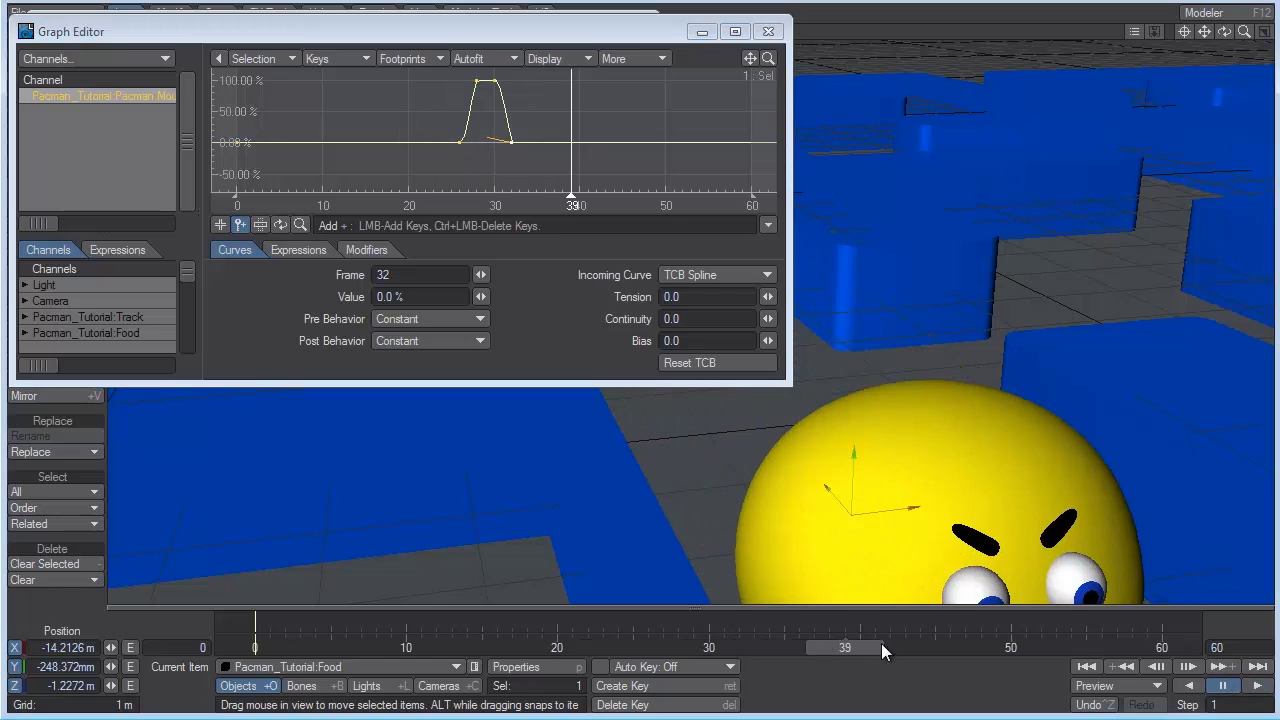
# Step: Close the Graph Editor and Morph Mixer, and play the animation in a wider view of the maze
pyautogui.click(769, 33)
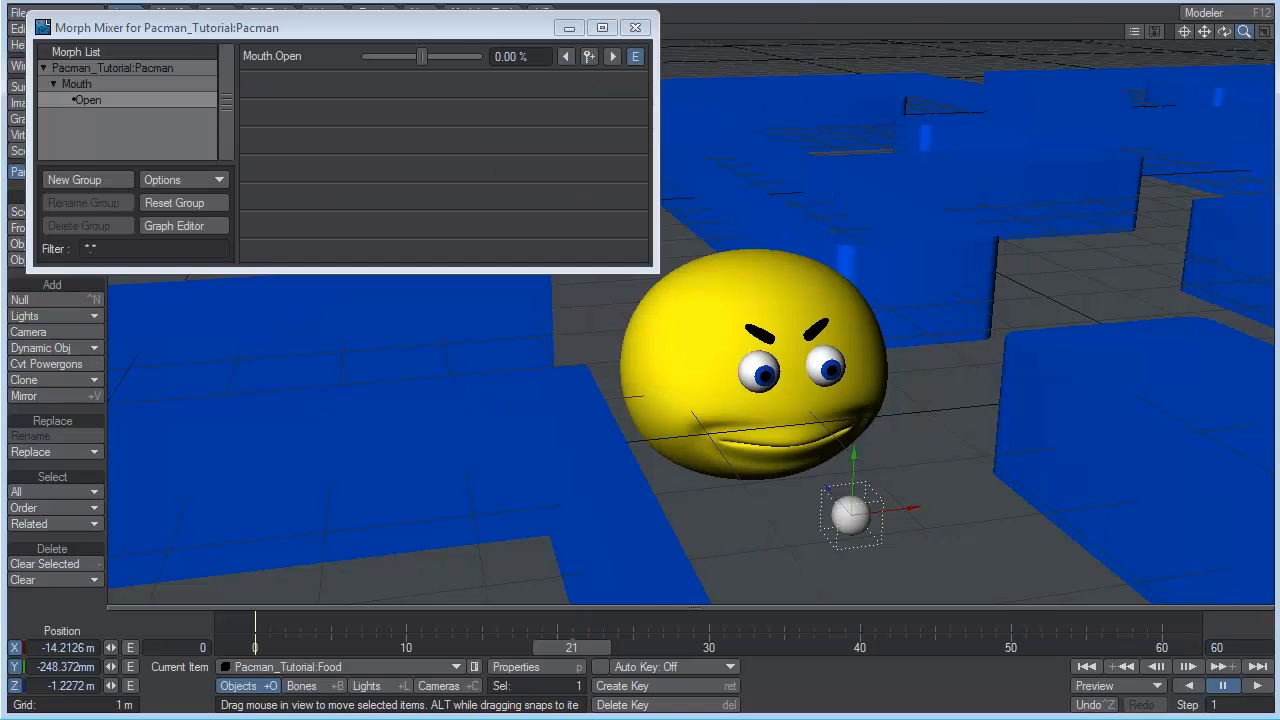
pyautogui.click(635, 27)
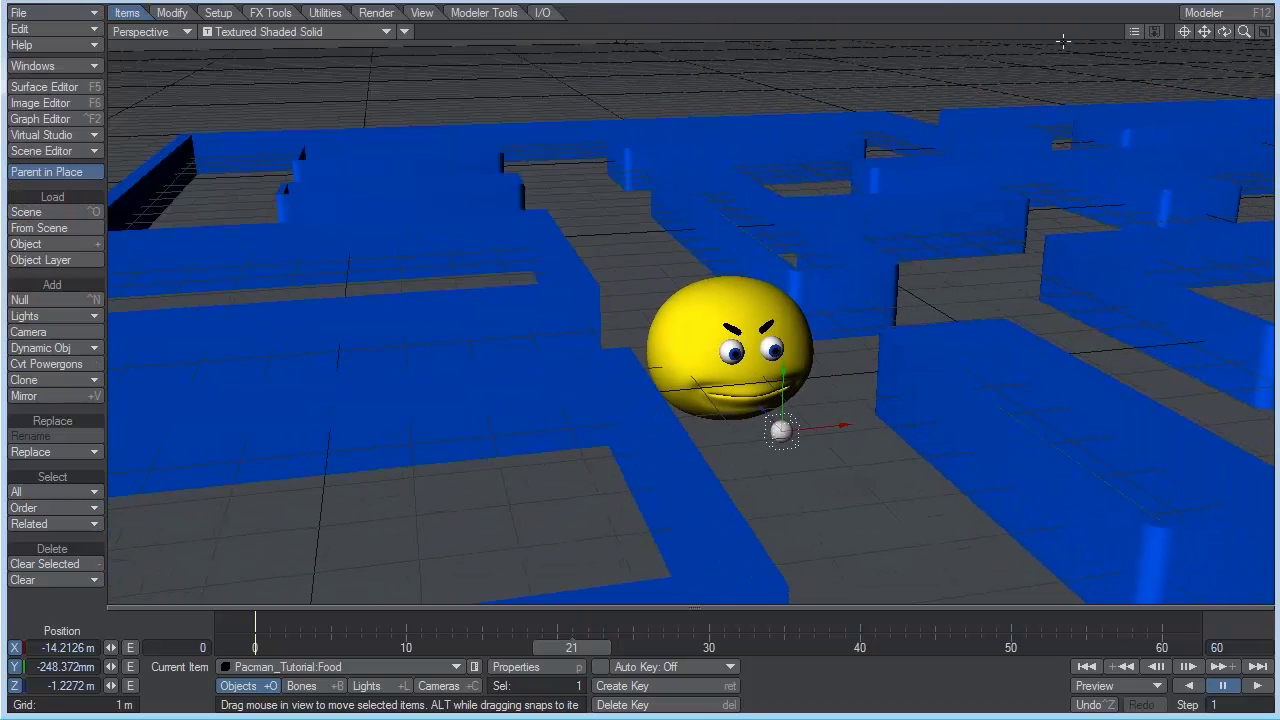
pyautogui.moveTo(1247, 36); pyautogui.dragTo(976, 407)
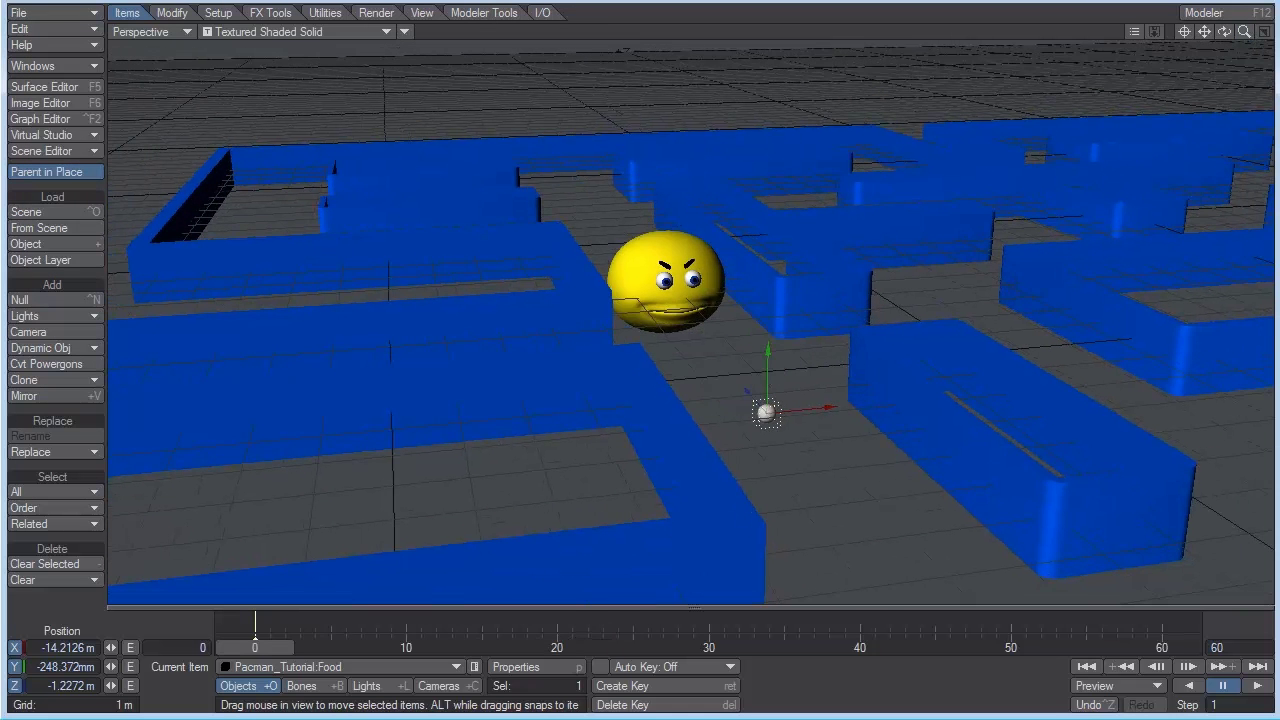
pyautogui.click(1260, 688)
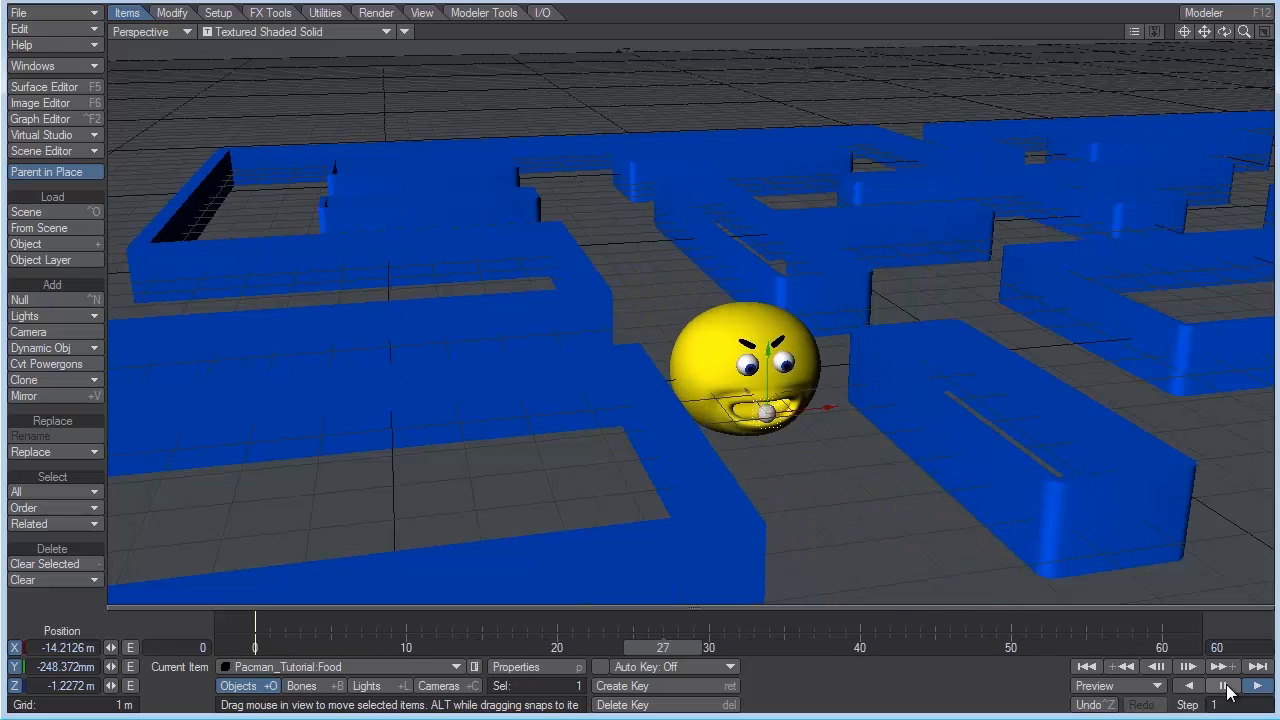
# Step: Open the Object Dissolve envelope in the Food object's render properties
pyautogui.press('p')
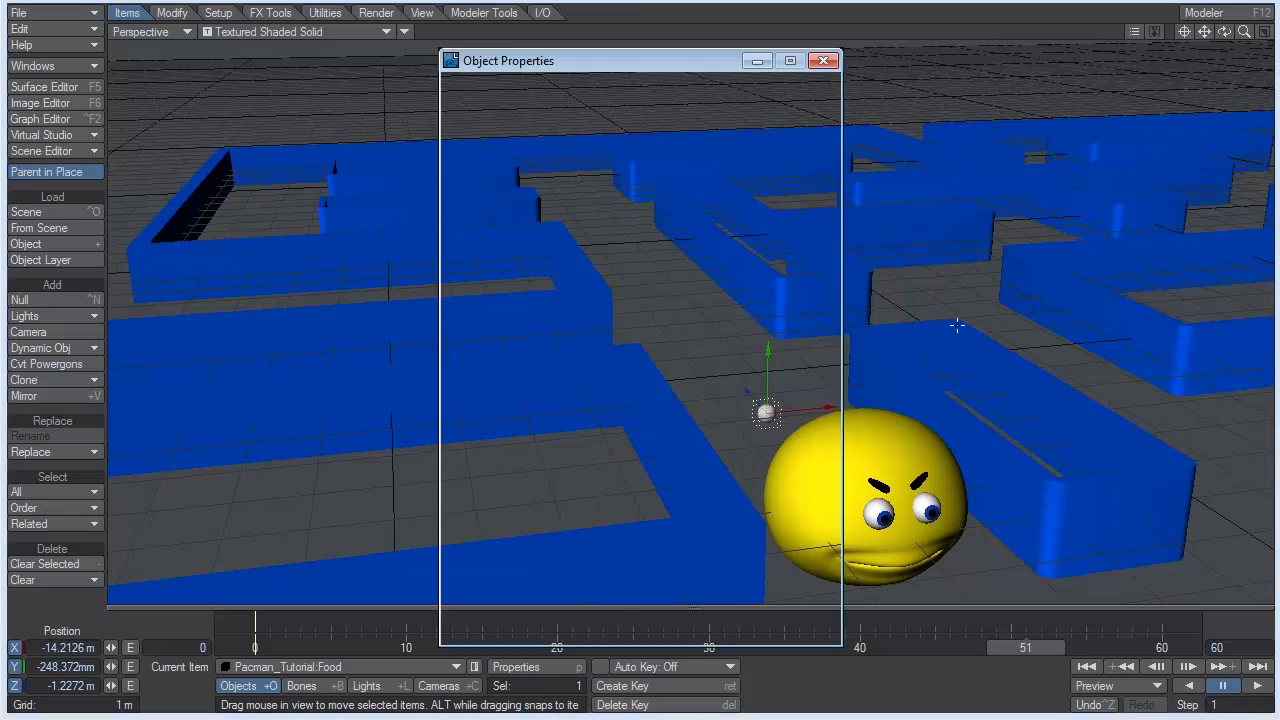
pyautogui.click(581, 168)
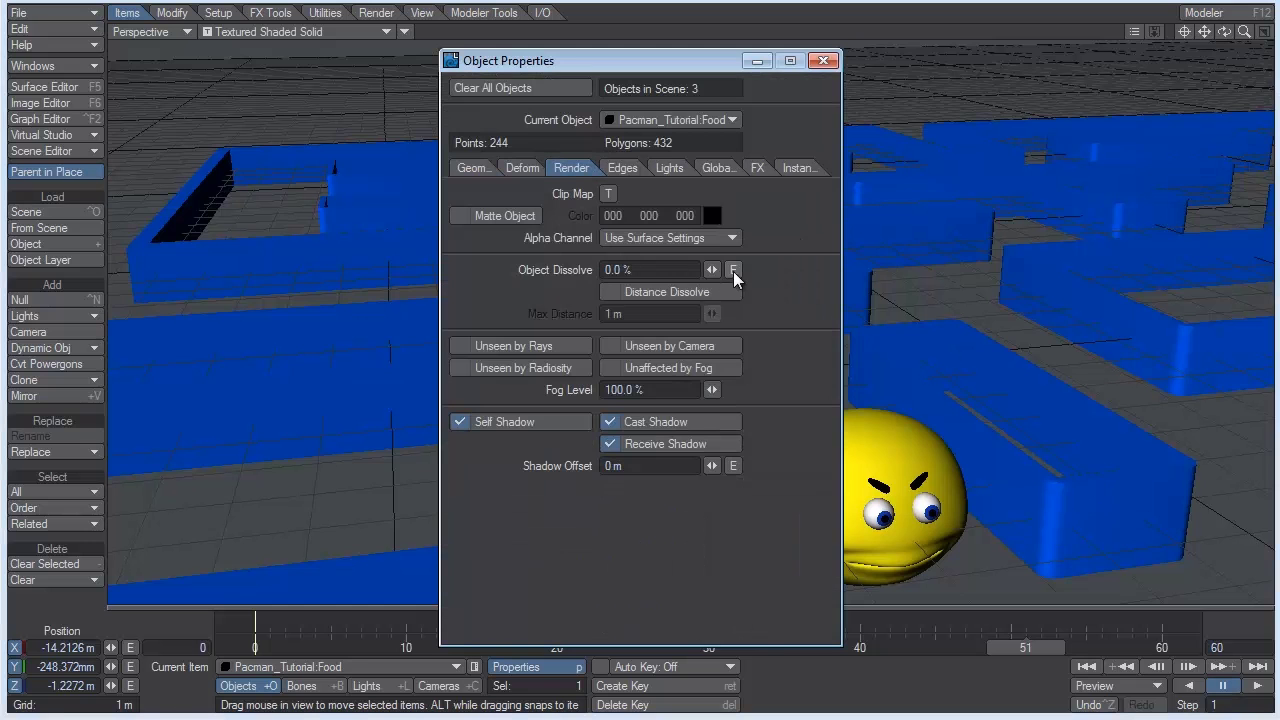
pyautogui.moveTo(690, 62); pyautogui.dragTo(358, 32)
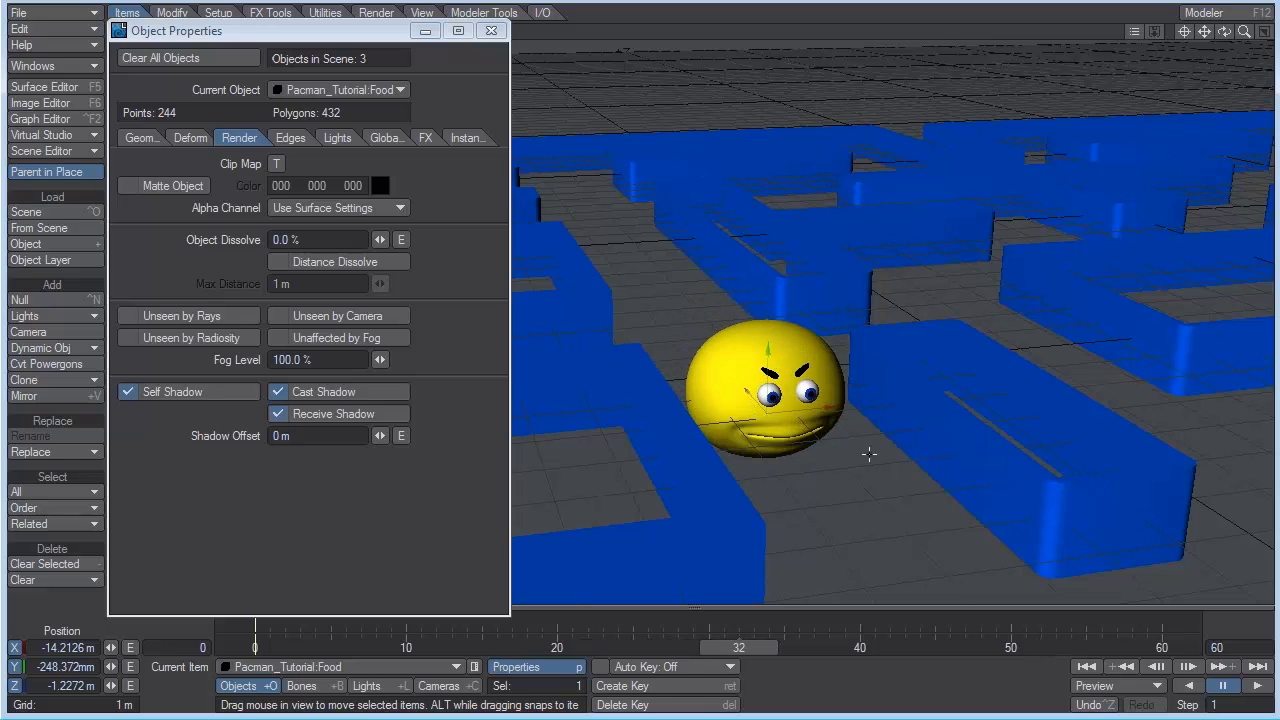
pyautogui.click(402, 240)
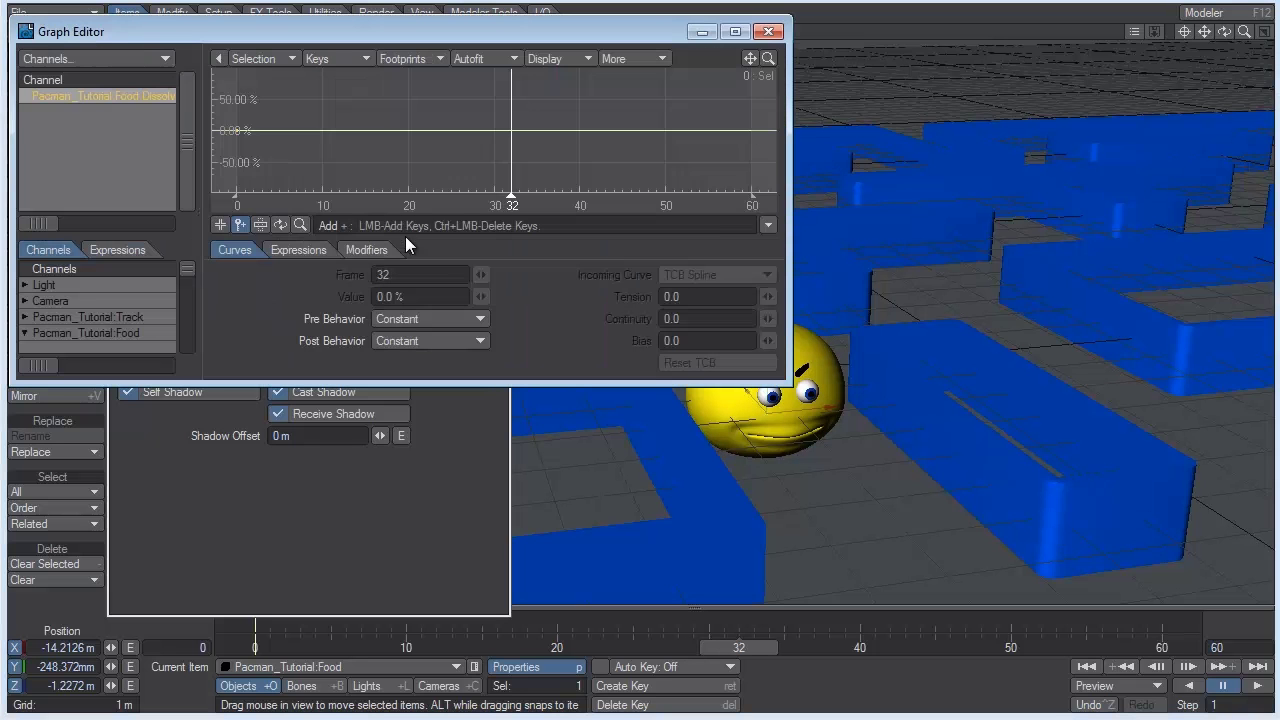
# Step: Key the Food object's dissolve curve at 0% on frame 31 and at 100% on frame 32
pyautogui.click(511, 137)
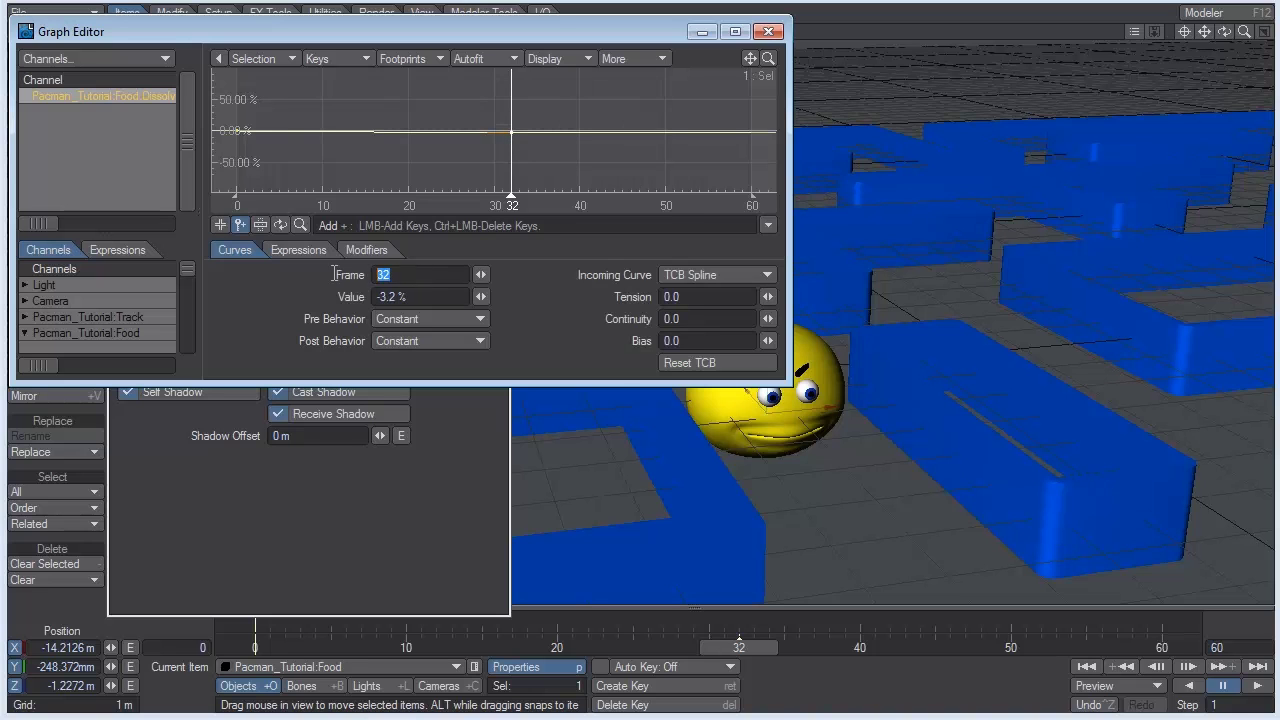
pyautogui.write('31')
pyautogui.press('Return')
pyautogui.write('0')
pyautogui.press('Return')
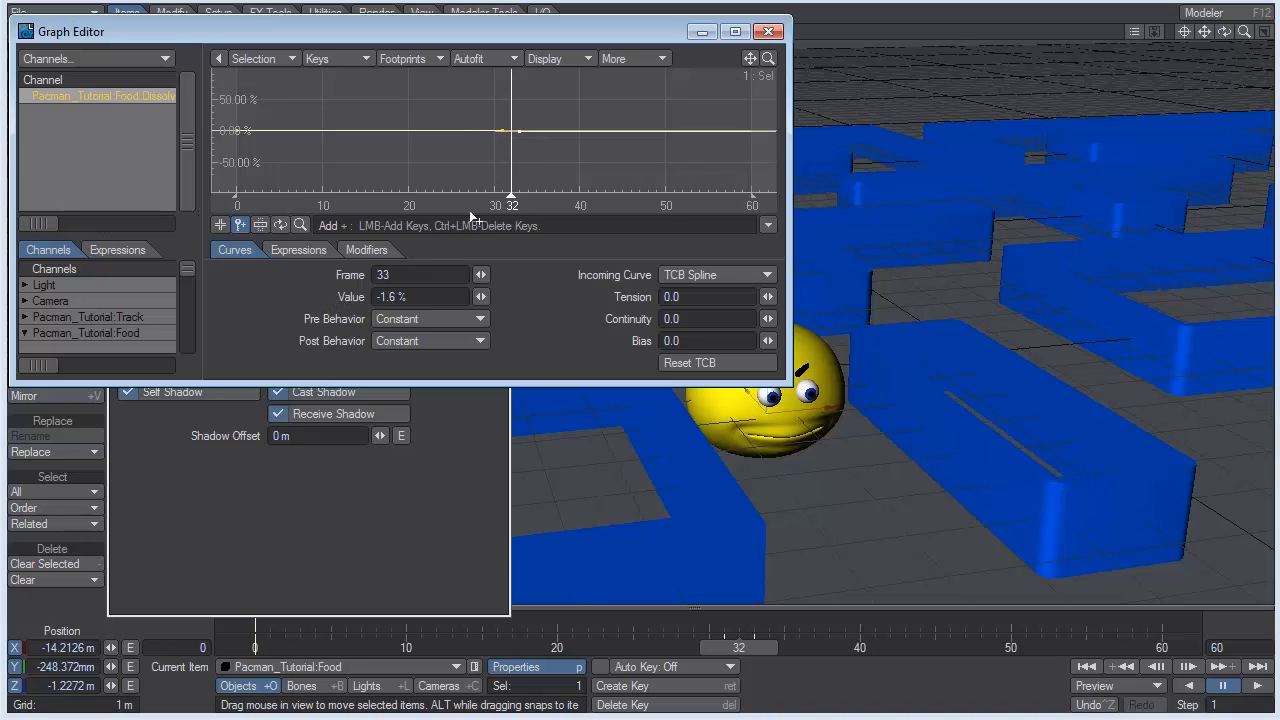
pyautogui.write('32100')
pyautogui.press('Return')
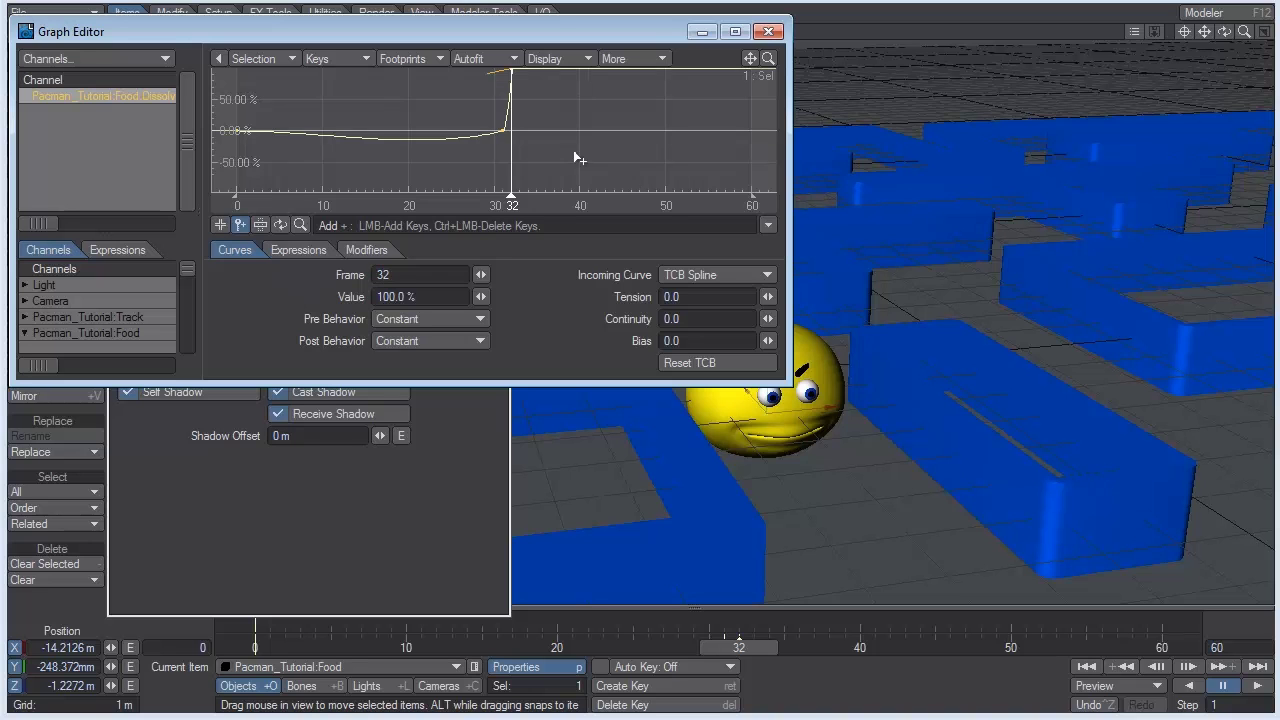
# Step: Set the tension of the dissolve curve's two 0% keys to 1.0, then close the Graph Editor and Object Properties
pyautogui.moveTo(575, 155); pyautogui.dragTo(220, 117)
pyautogui.write('1')
pyautogui.press('Return')
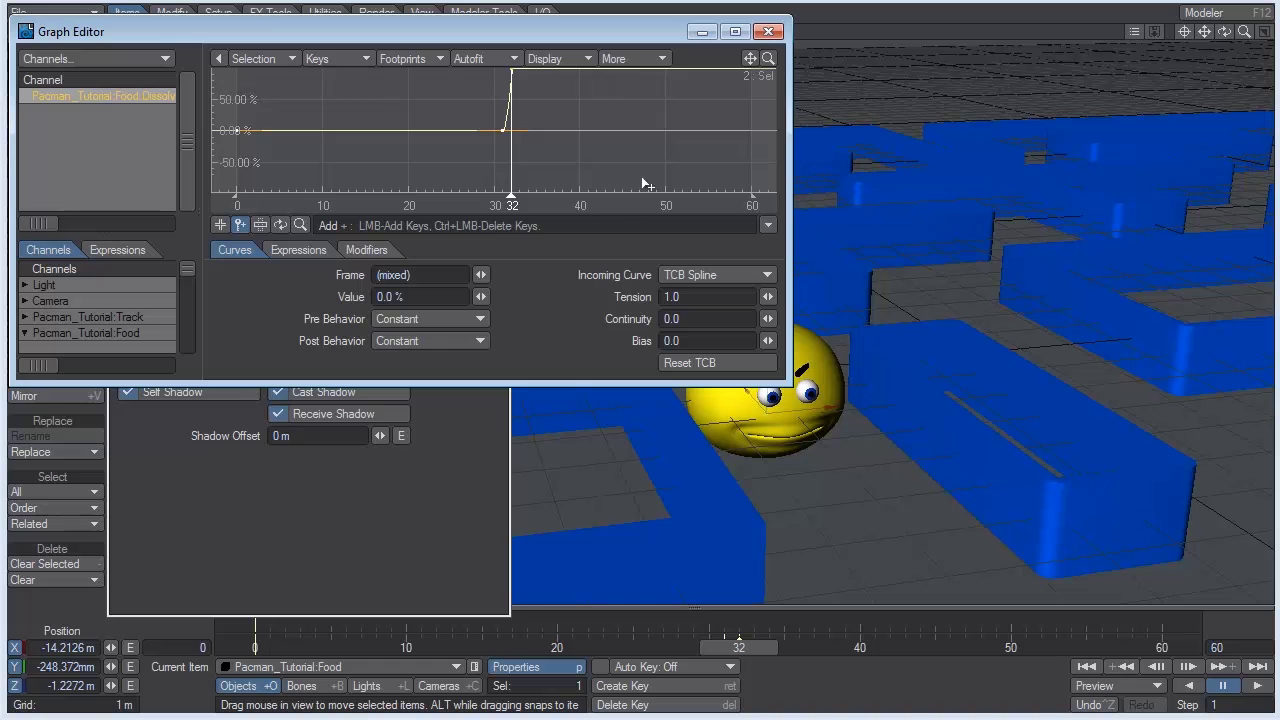
pyautogui.click(768, 31)
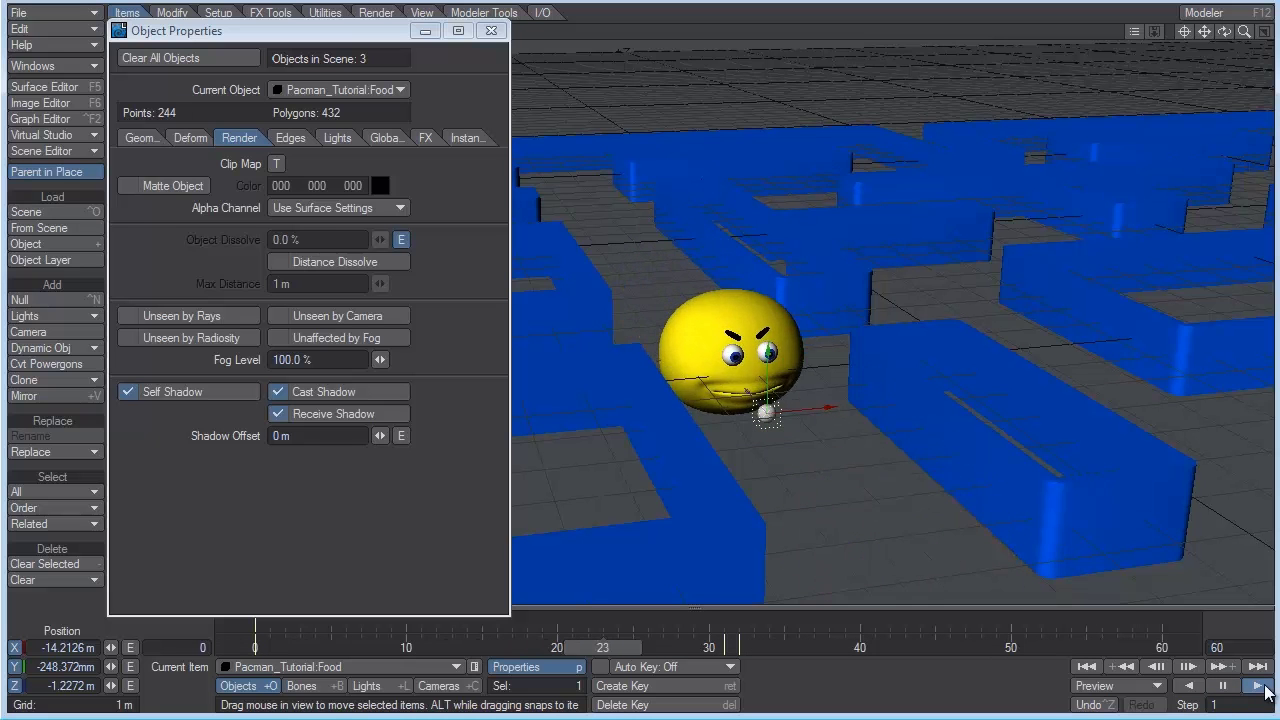
pyautogui.click(491, 31)
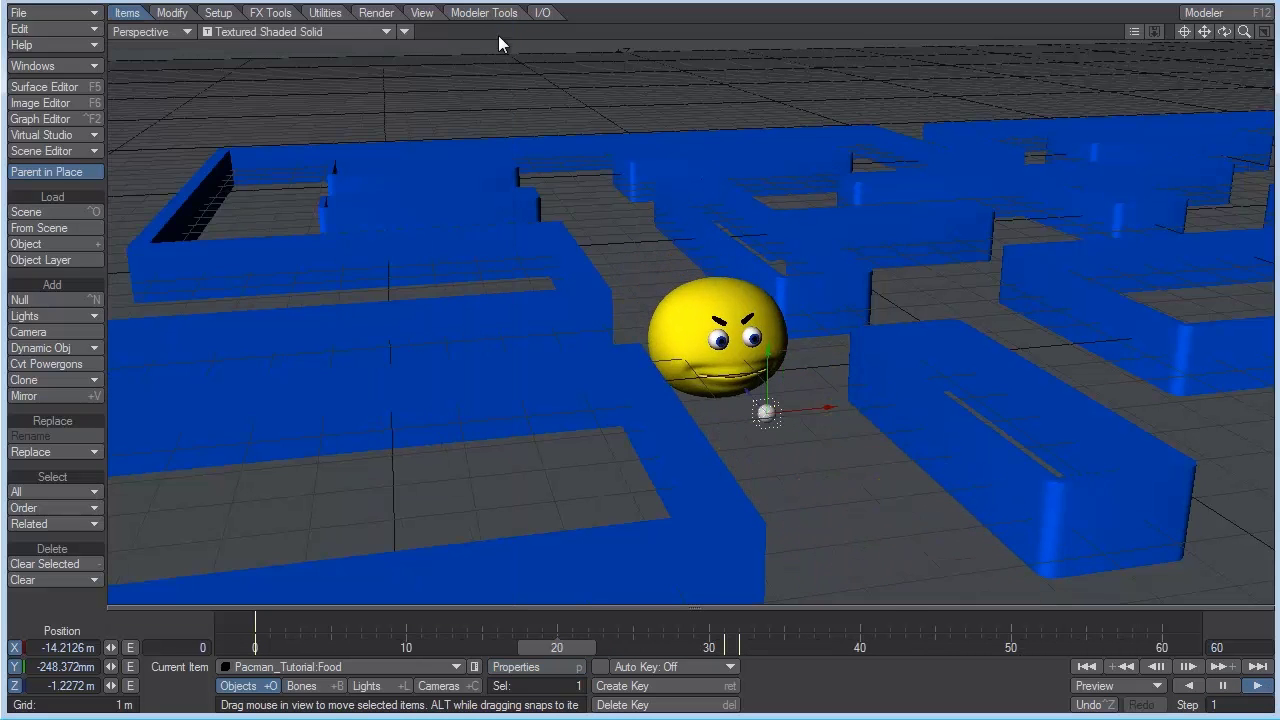